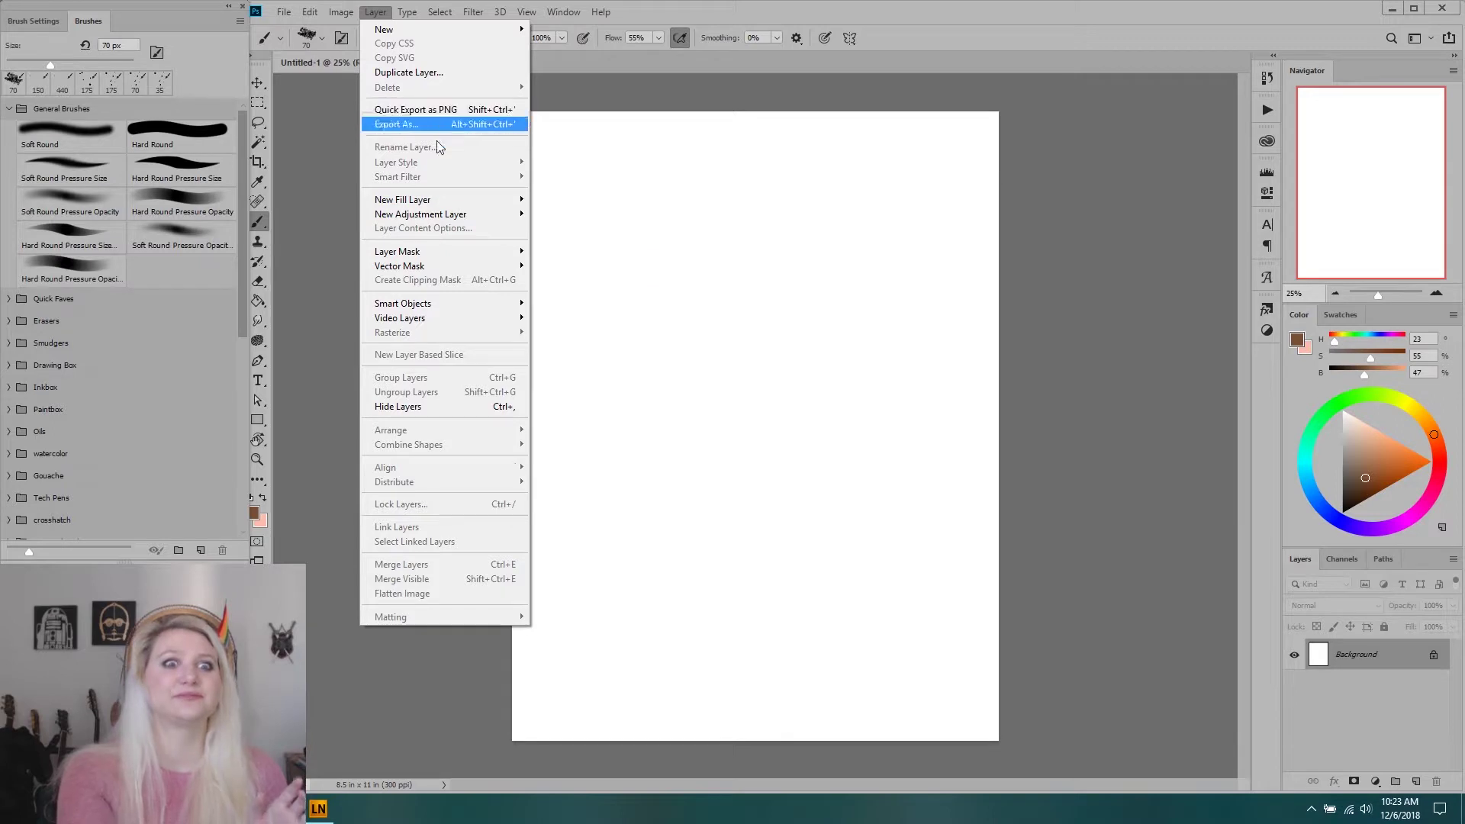
Rotate the canvas 90° counter-clockwise and add a new empty layer above the background.
mouse_move(341, 13)
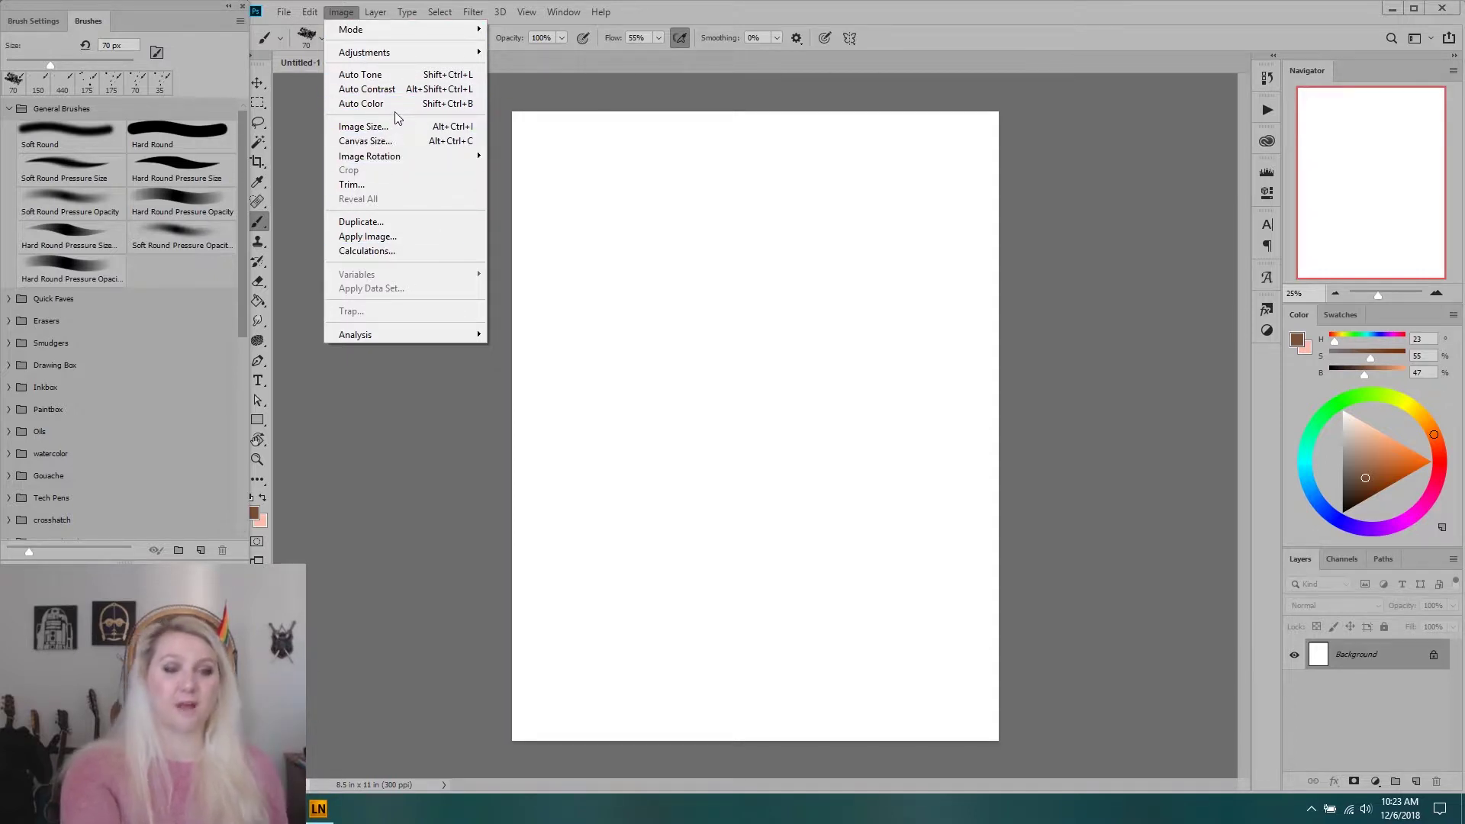
mouse_move(385, 161)
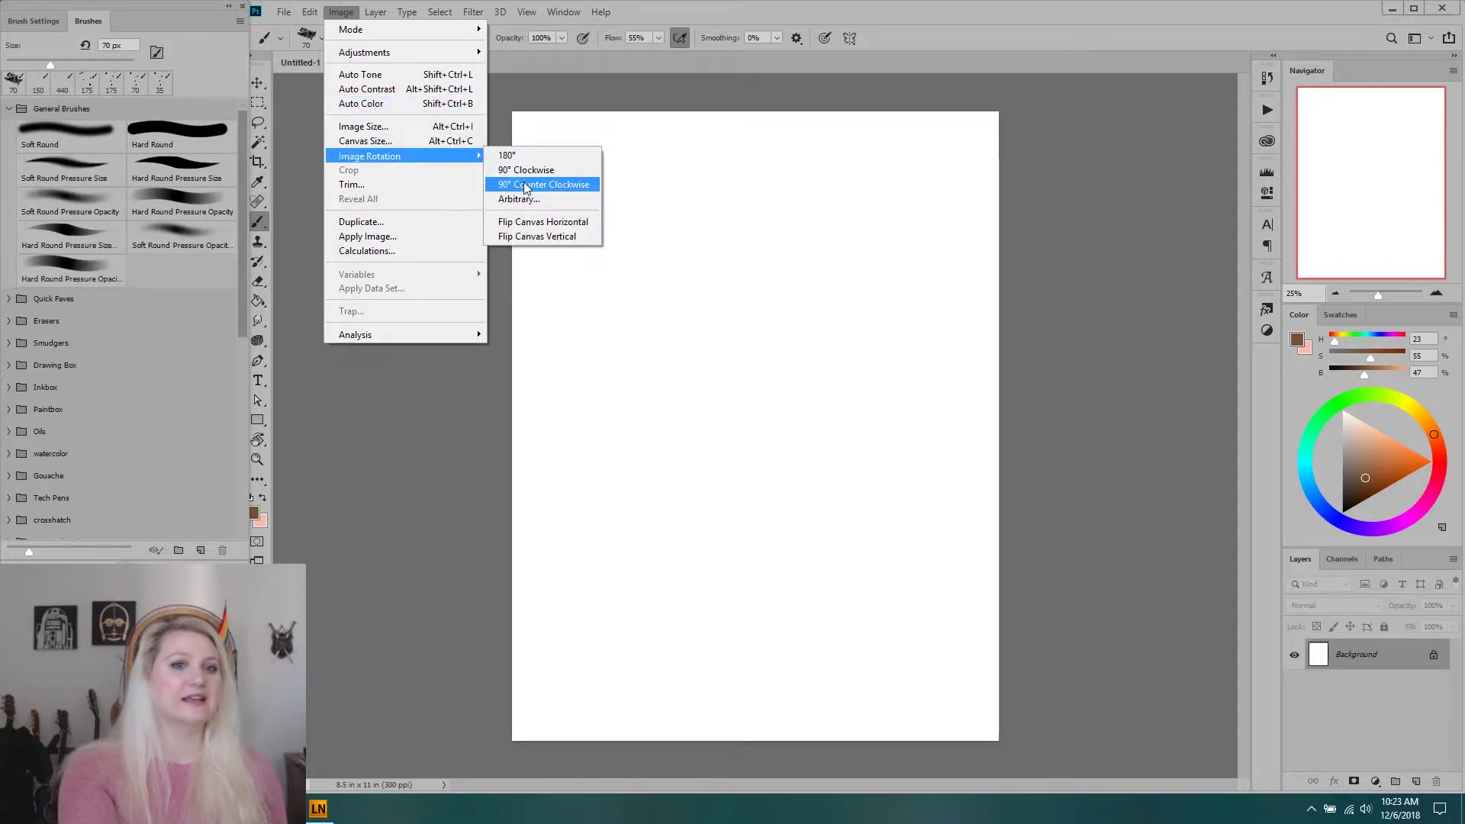
click(525, 180)
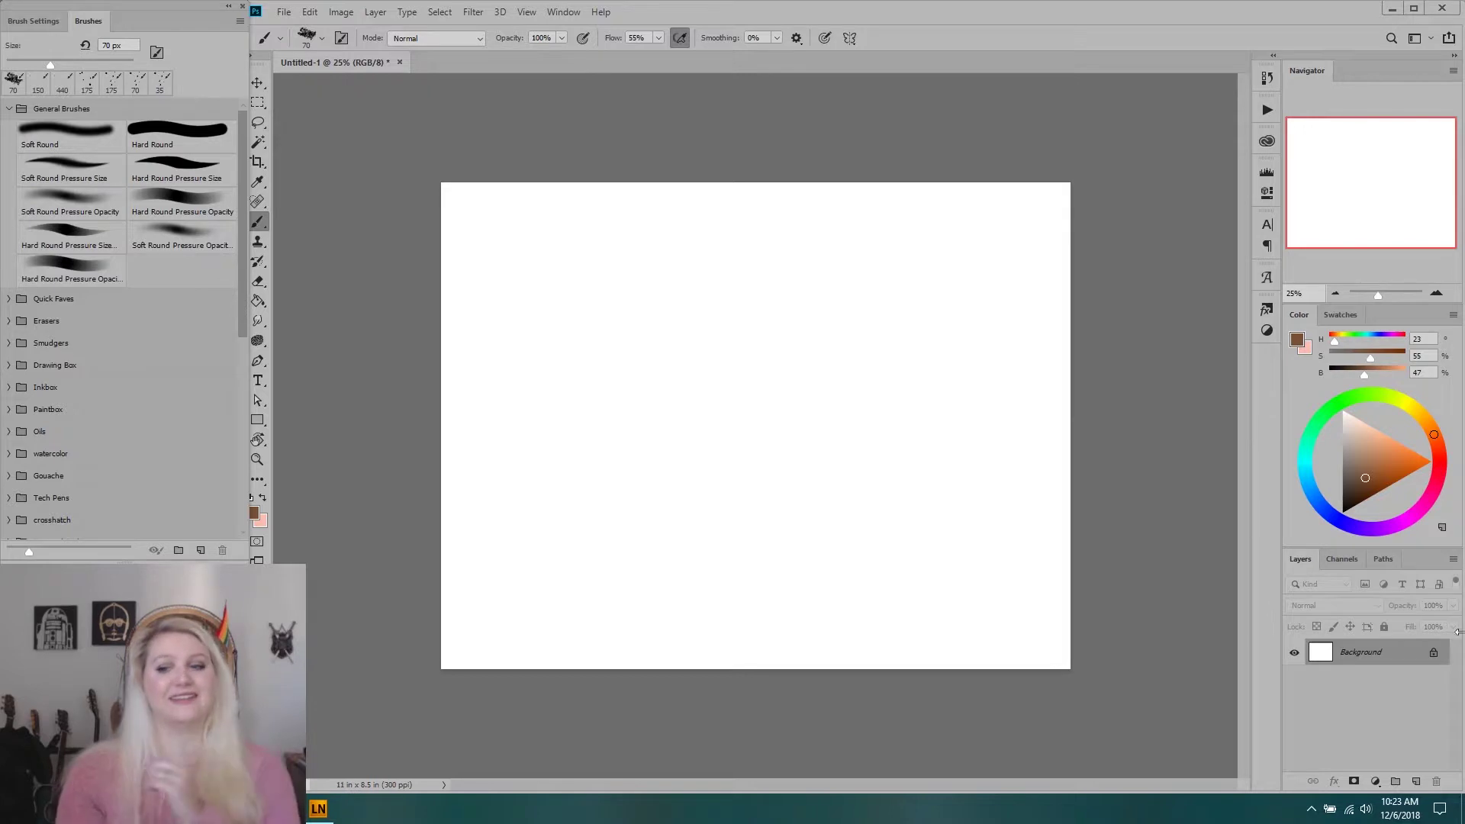
click(1417, 783)
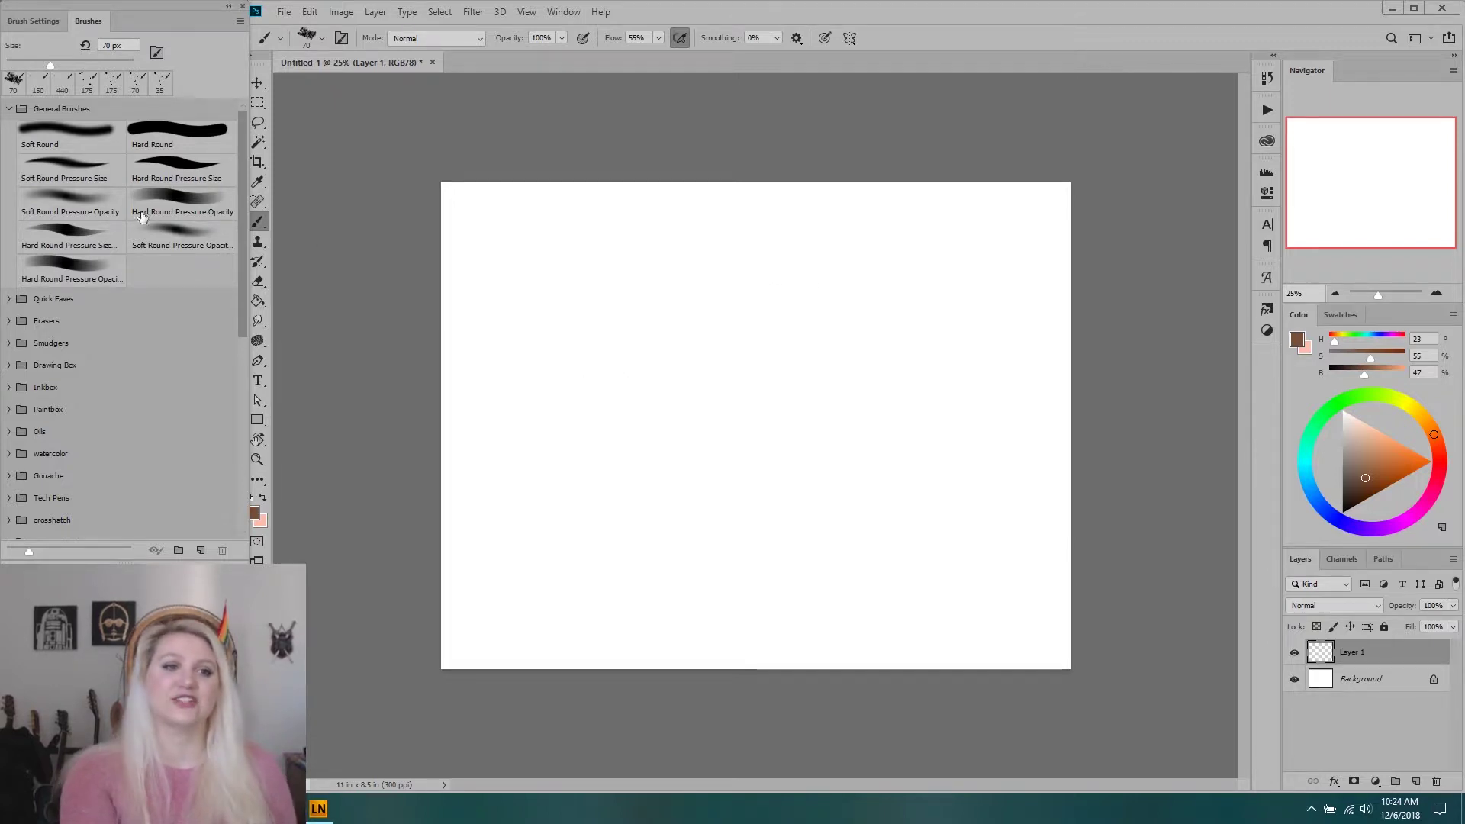
Draw loose overlapping brown test circles in the upper half of the canvas with the Hard Round Pressure Size brush.
click(197, 165)
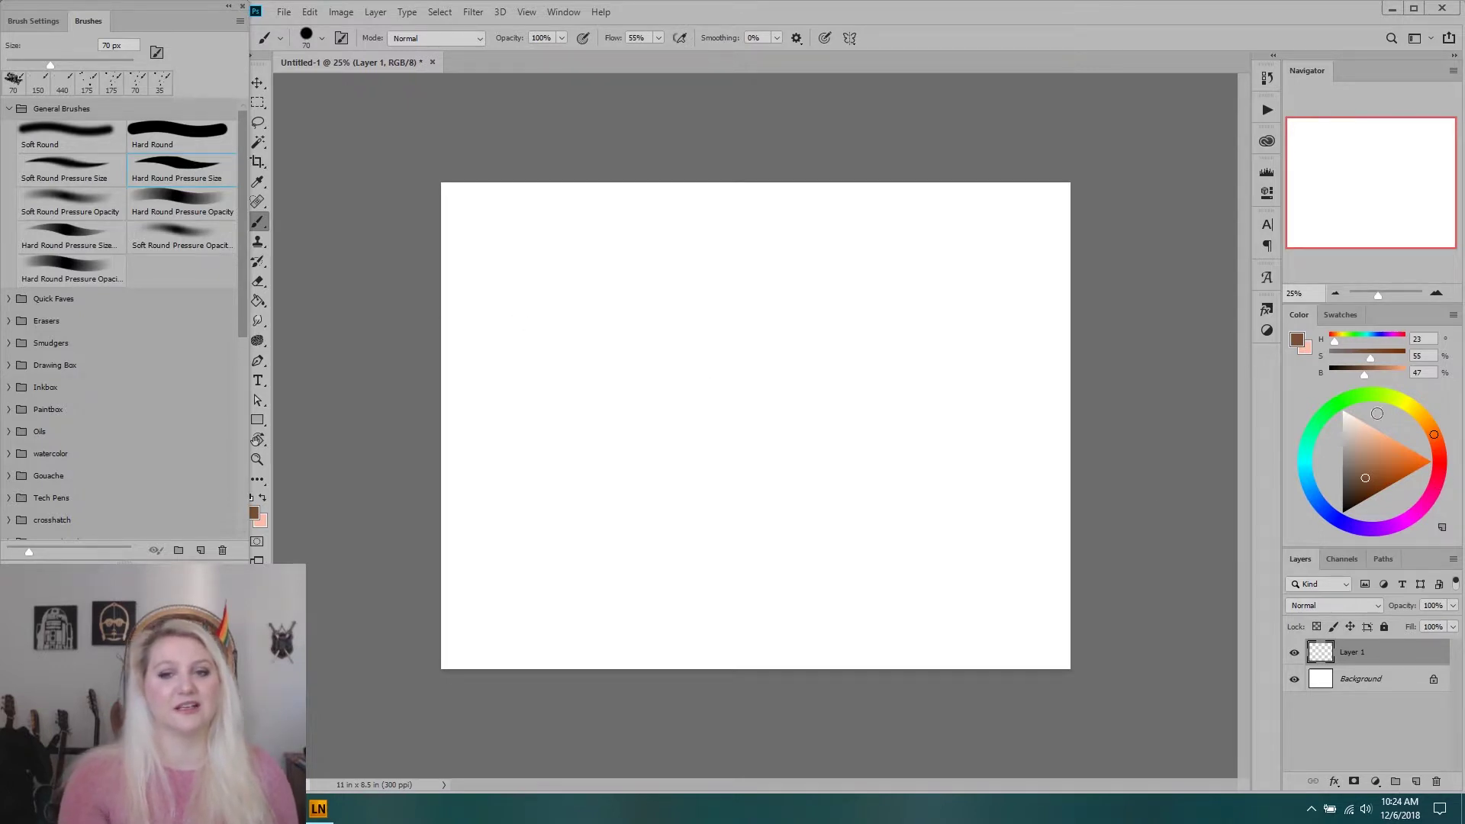
mouse_move(702, 308)
mouse_down()
mouse_move(732, 324)
mouse_move(702, 365)
mouse_move(674, 376)
mouse_move(641, 352)
mouse_move(666, 393)
mouse_up()
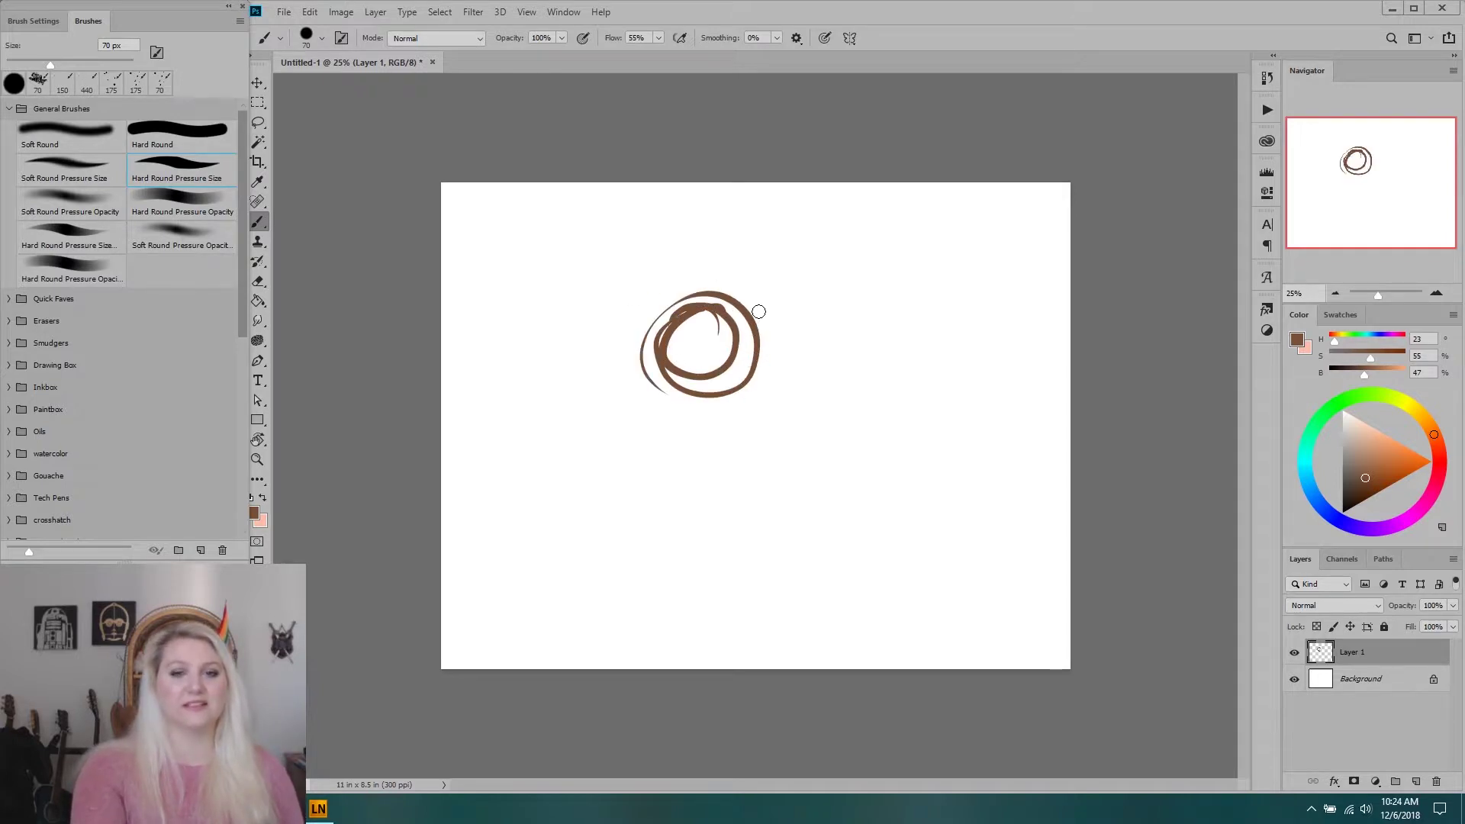
drag(716, 315, 683, 334)
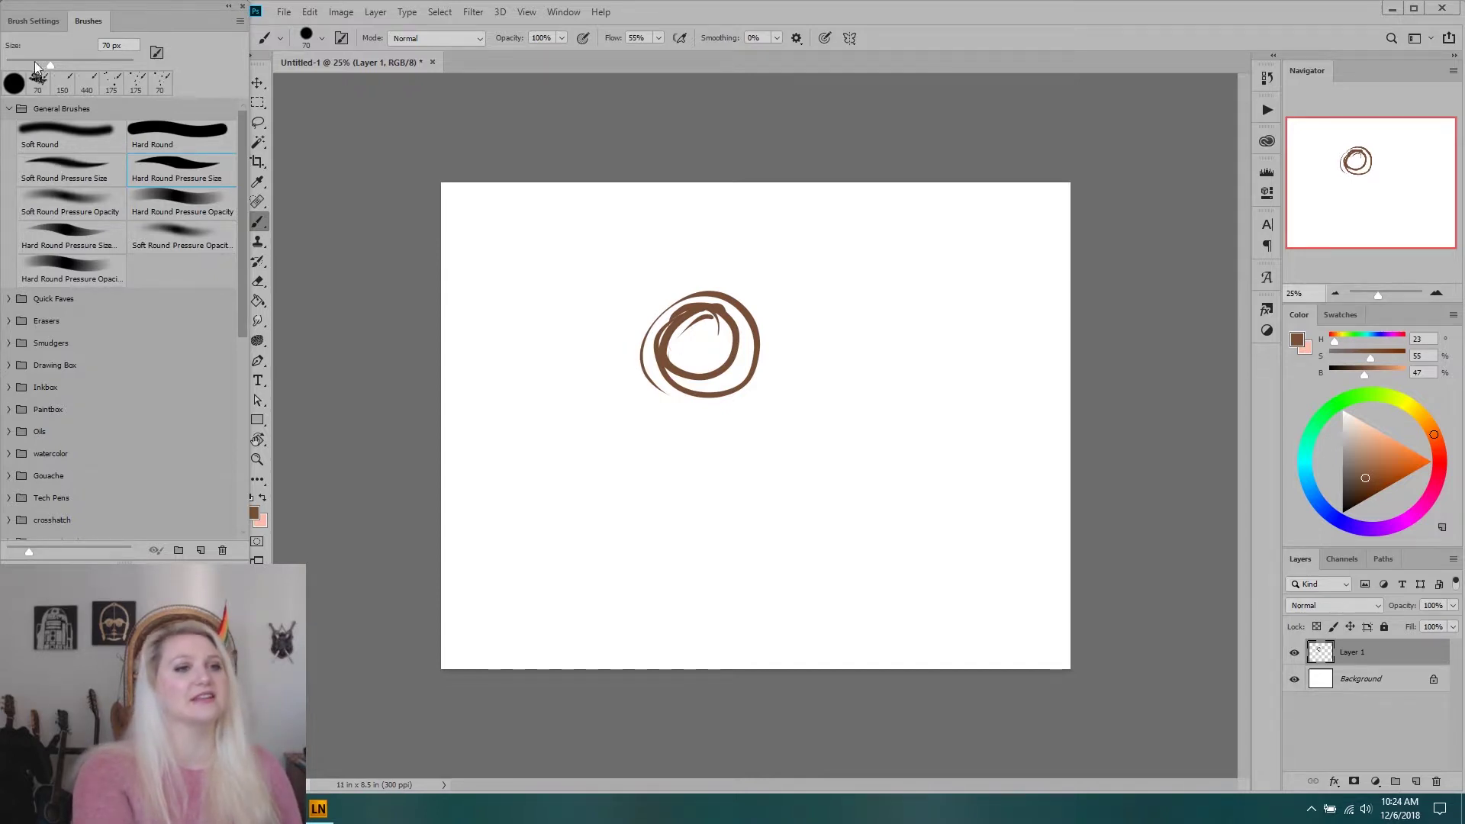
Switch to the Kyle's Drawing Box brush in Quick Faves and draw a zigzag test squiggle beside the circles.
click(9, 298)
click(87, 430)
mouse_move(759, 444)
mouse_down()
mouse_move(886, 349)
mouse_move(826, 453)
mouse_move(973, 444)
mouse_move(971, 512)
mouse_move(995, 539)
mouse_up()
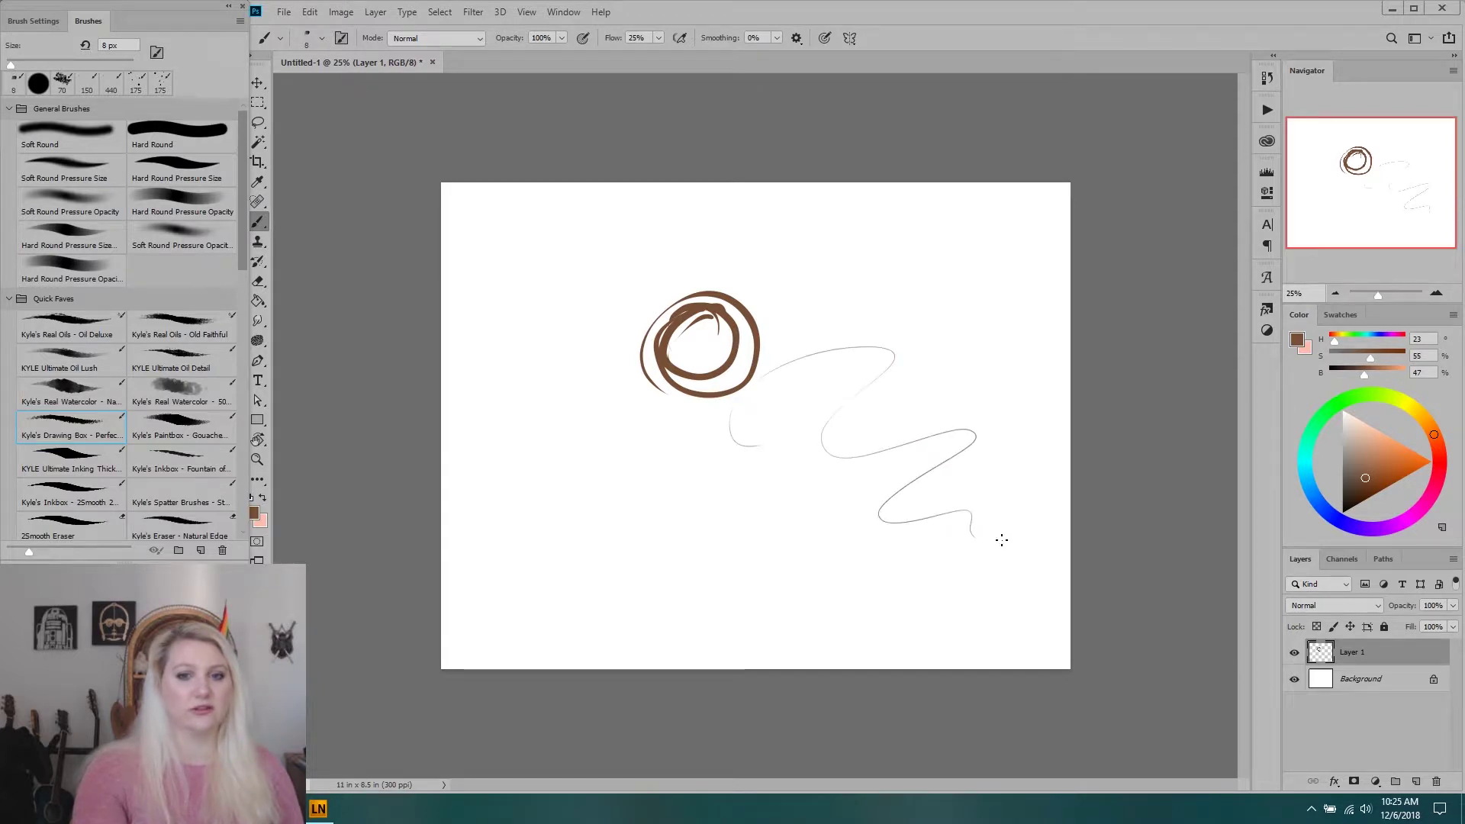
Undo all the test strokes made on the layer.
key(ctrl+z)
key(ctrl+z)
key(ctrl+z)
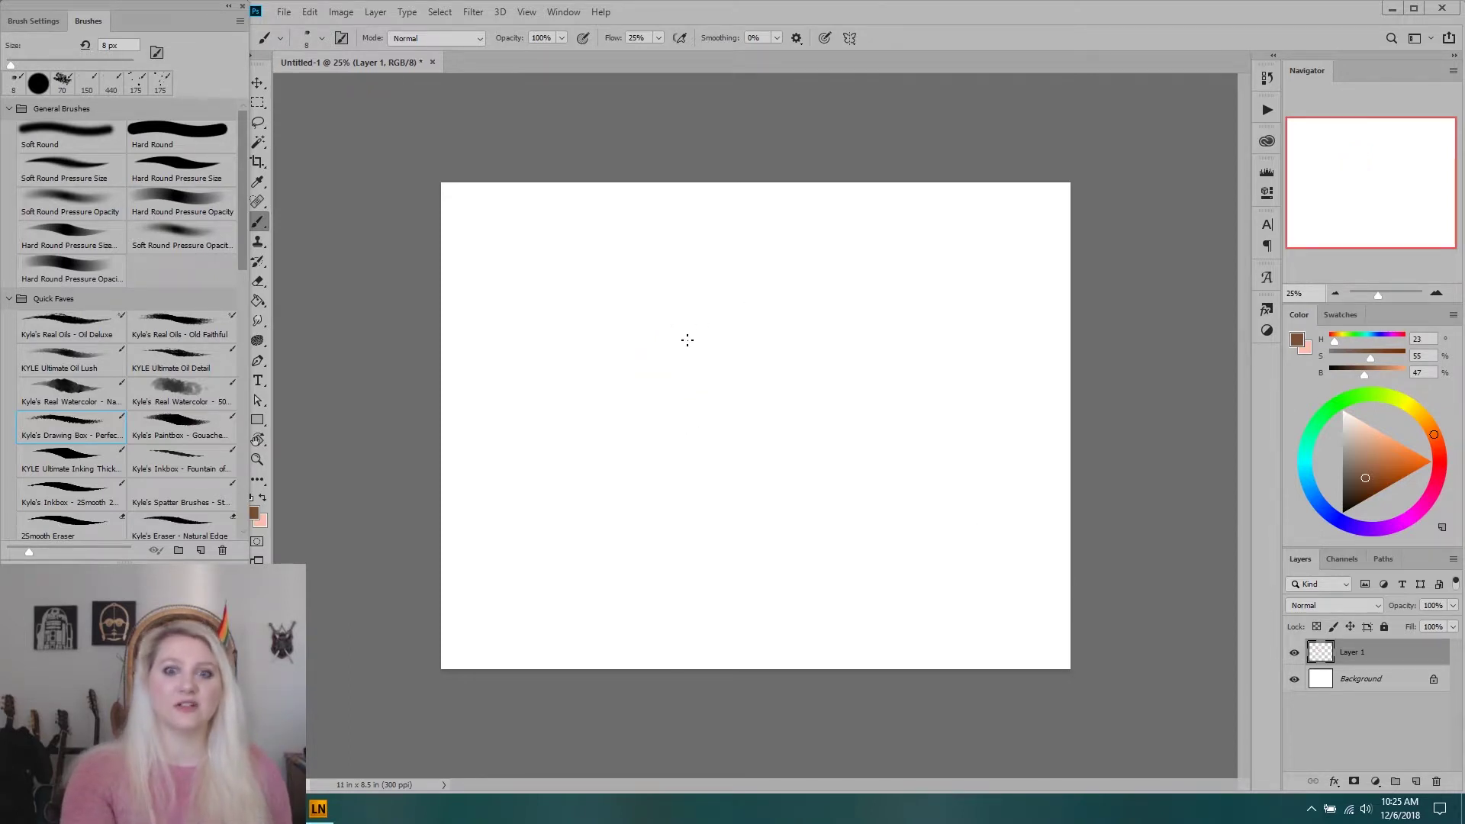
Sketch a small round head with pointed ears above the canvas centre and enclose it in a large circle.
mouse_move(731, 353)
mouse_down()
mouse_move(702, 365)
mouse_move(765, 401)
mouse_up()
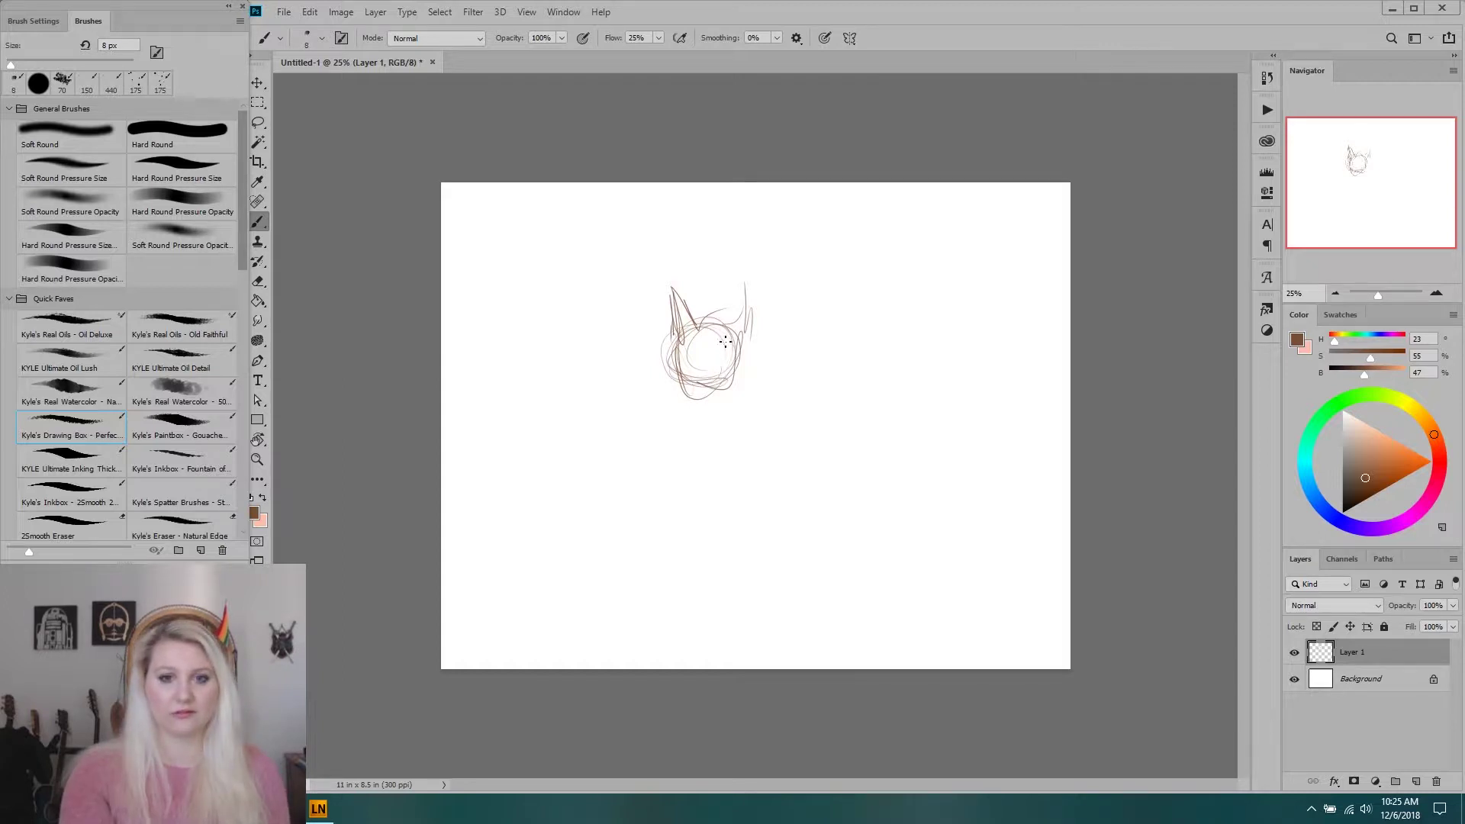
mouse_move(607, 336)
mouse_down()
mouse_move(851, 406)
mouse_move(728, 181)
mouse_move(599, 319)
mouse_move(605, 350)
mouse_up()
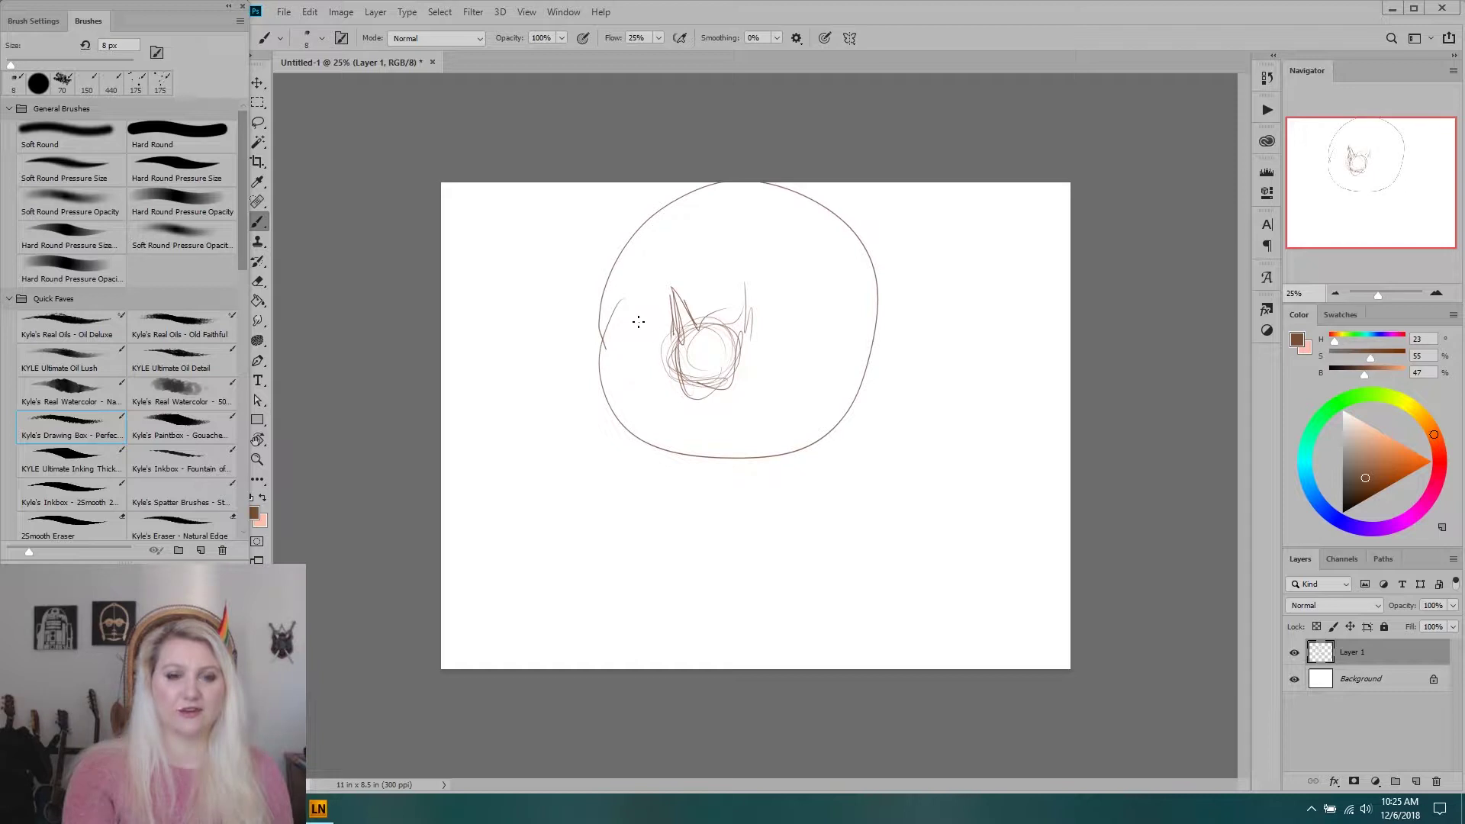
Lasso around the whole eared-head sketch and its enclosing circle, and delete everything inside the selection.
key(l)
mouse_move(559, 355)
mouse_down()
mouse_move(873, 186)
mouse_move(585, 391)
mouse_up()
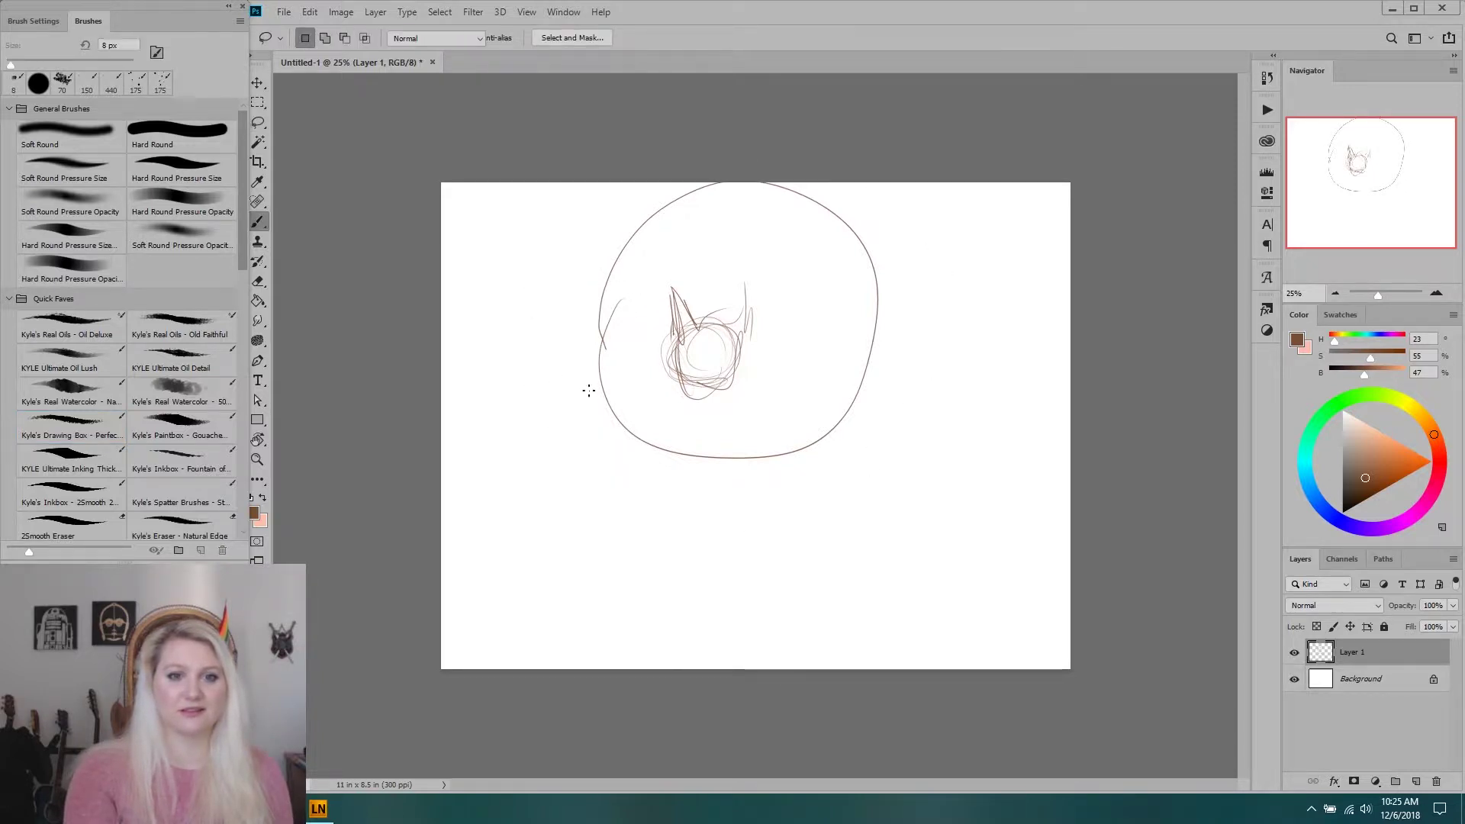
key(b)
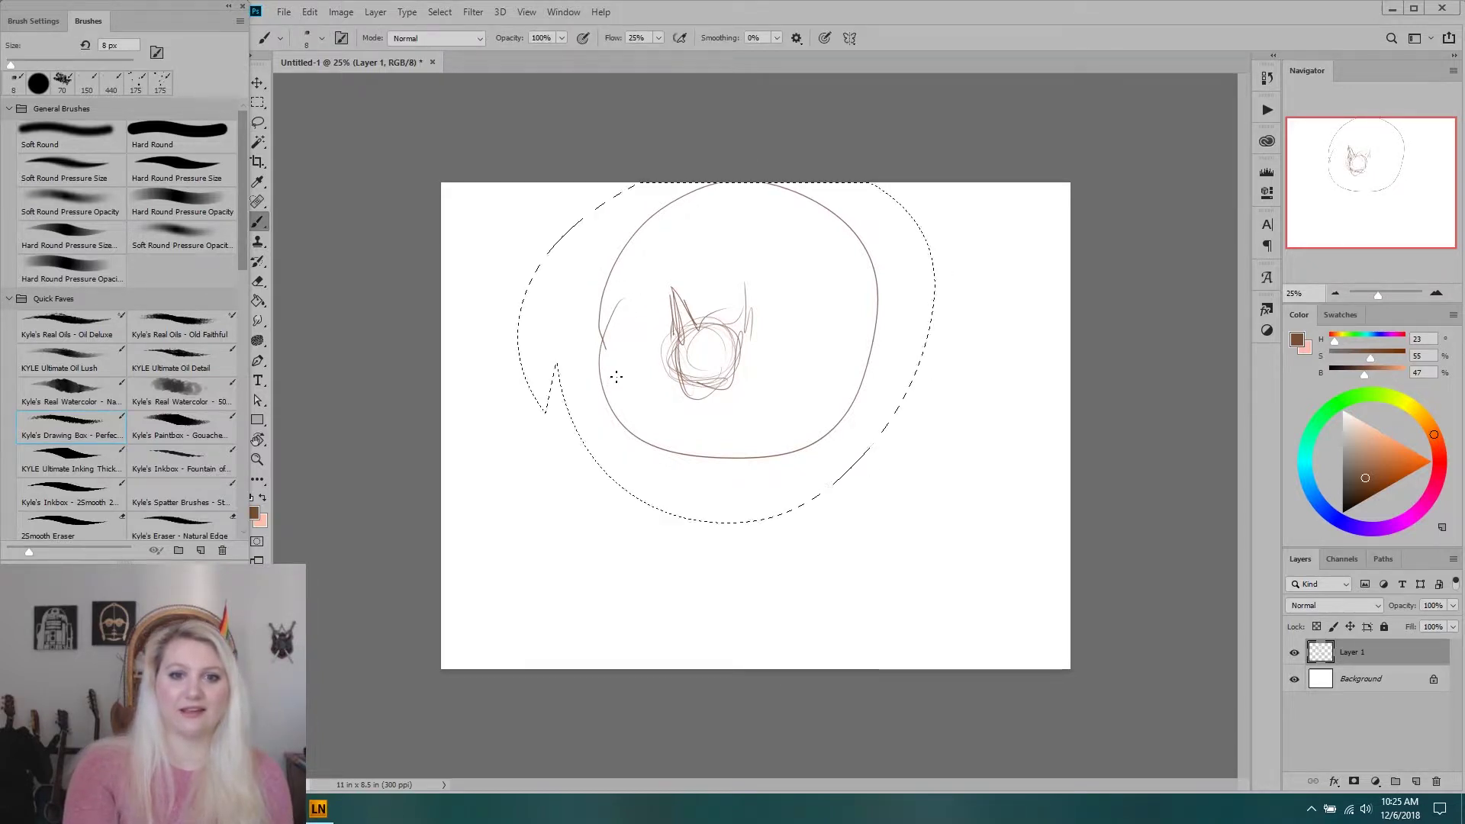
key(Delete)
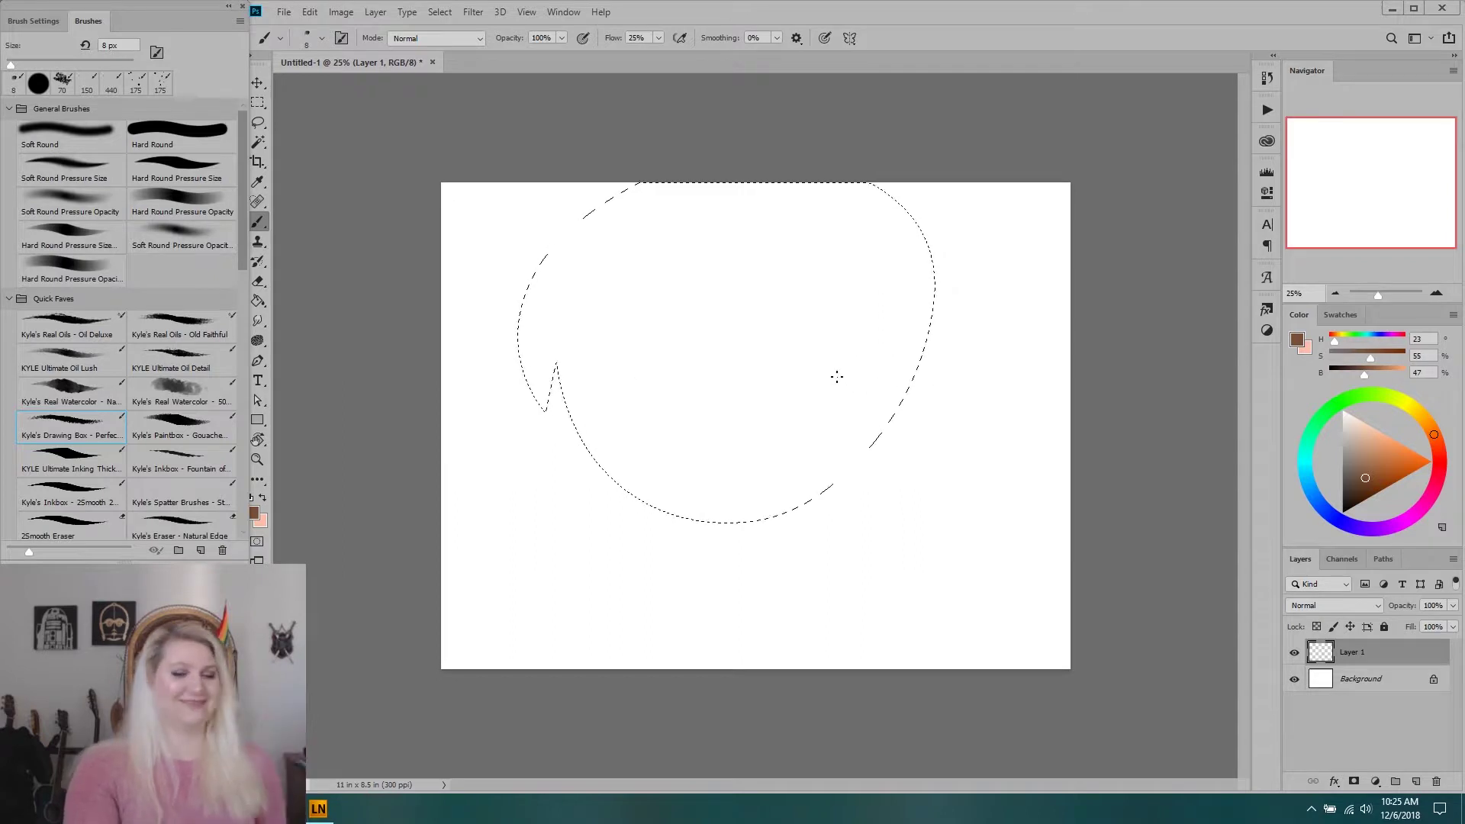
key(ctrl+z)
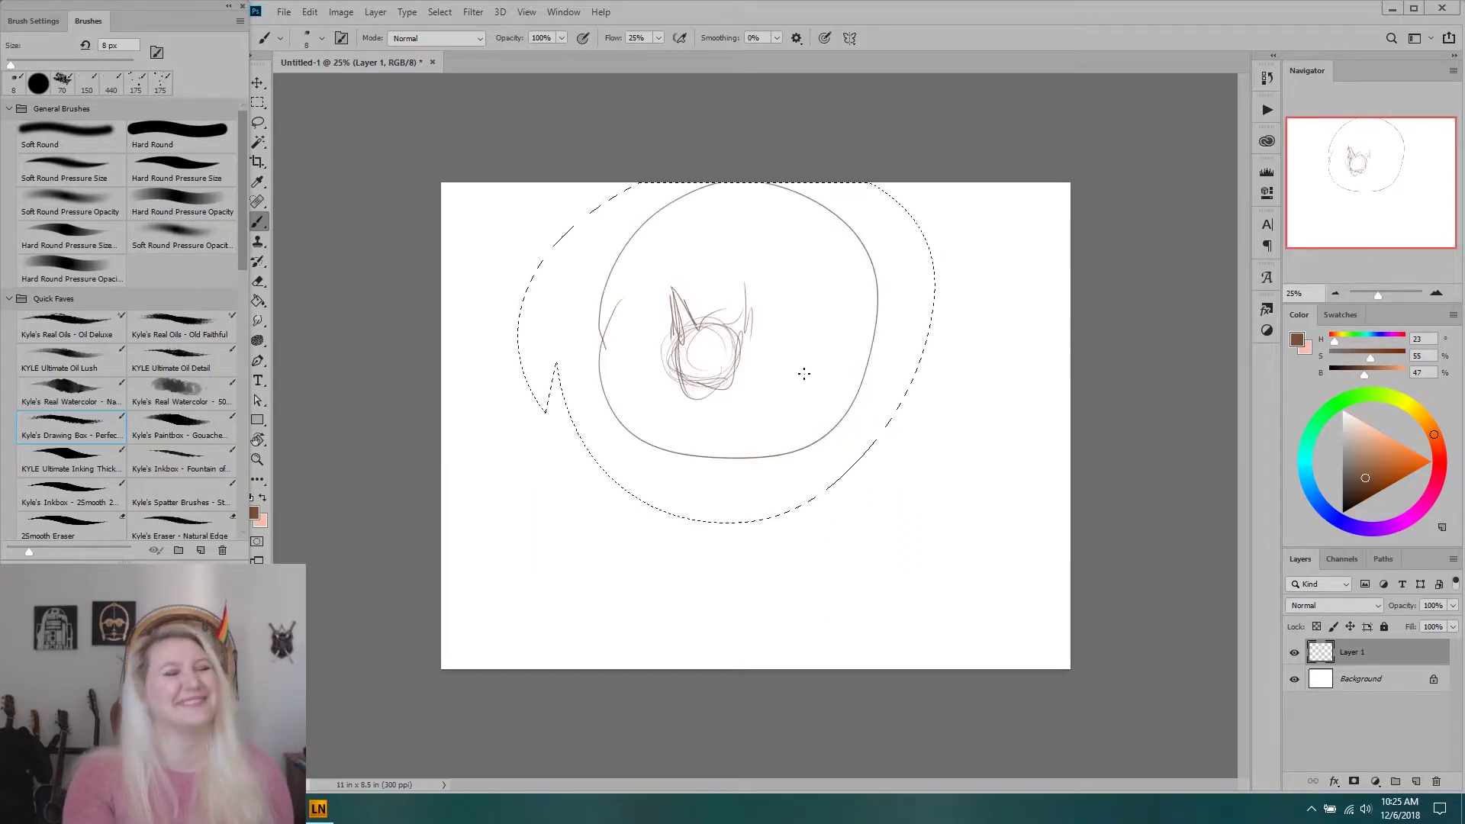
key(Delete)
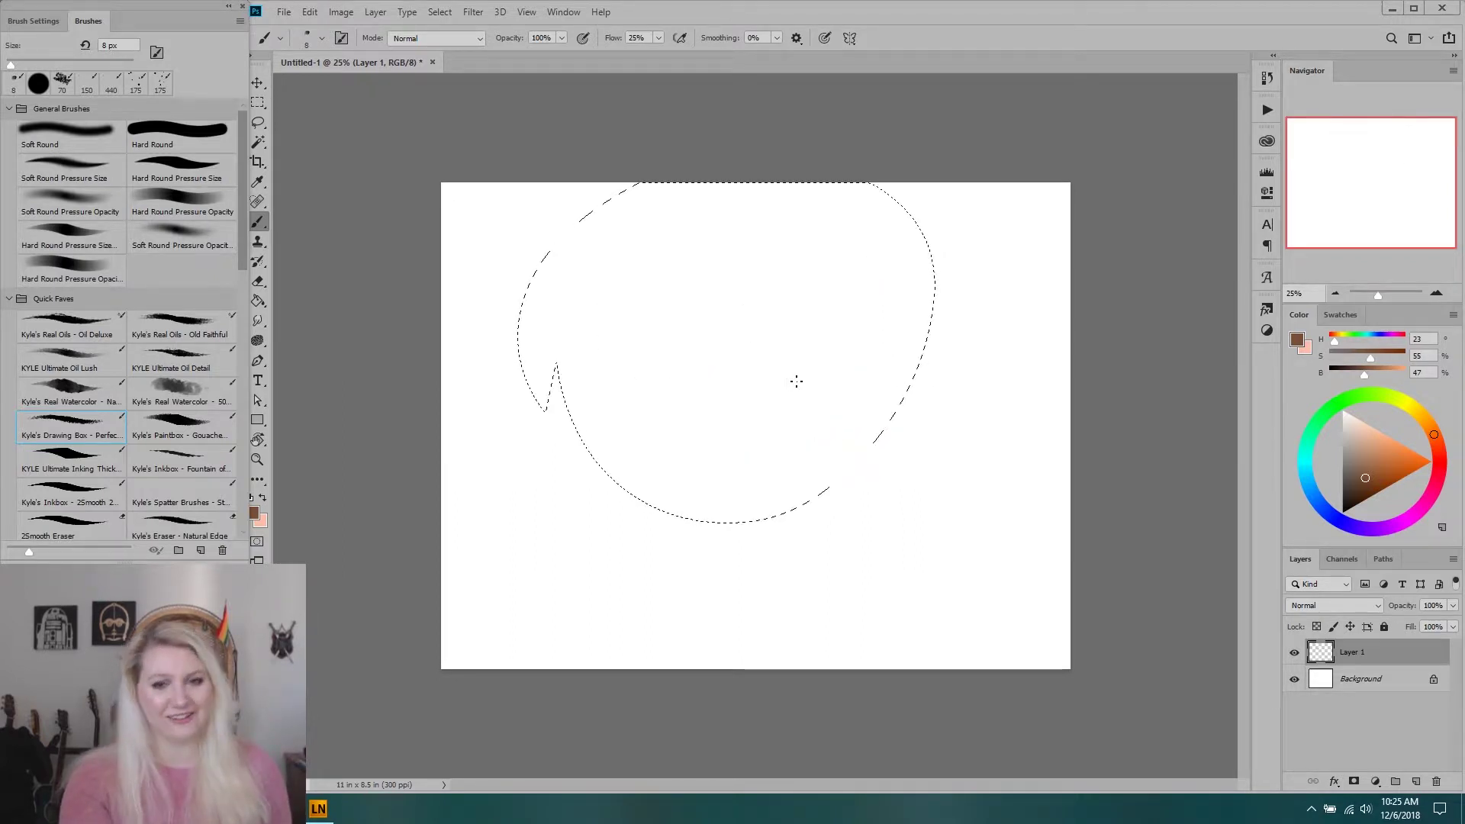
Save the document as the Photoshop file "uifgyijhgjh" with Maximize Compatibility on, and clear the selection.
key(ctrl+s)
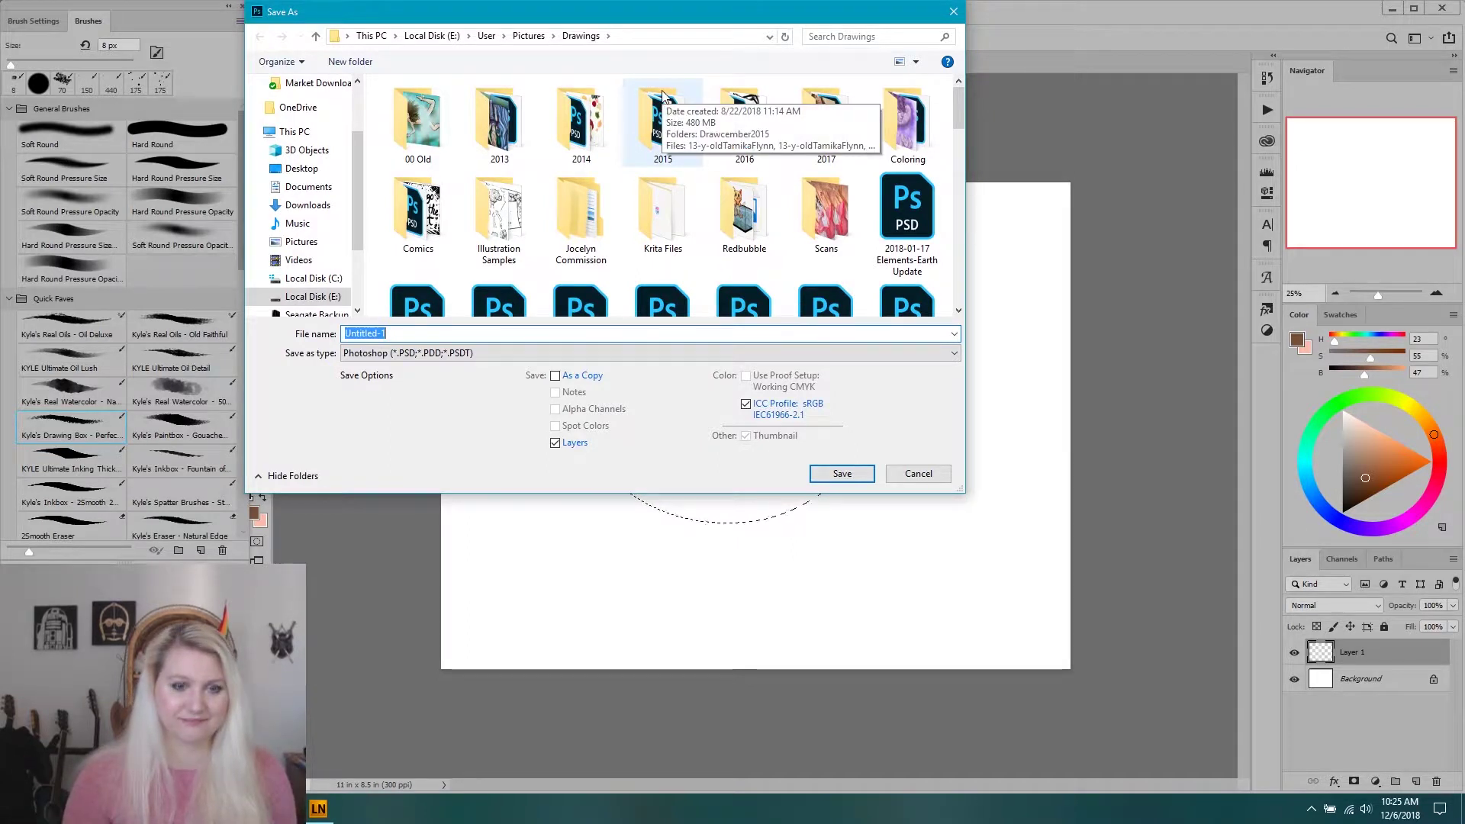
text(uifgyijhgjh)
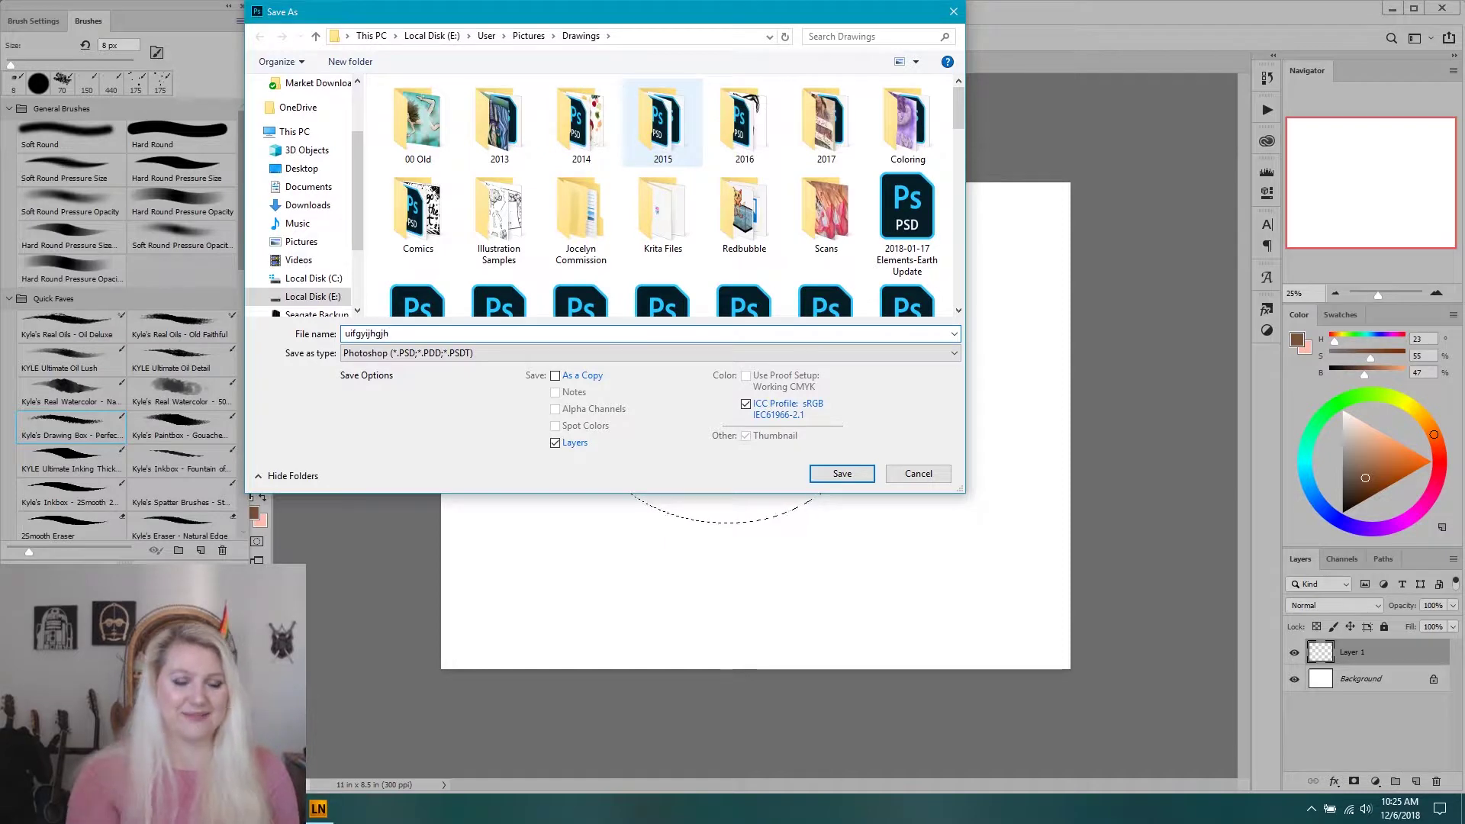
click(859, 457)
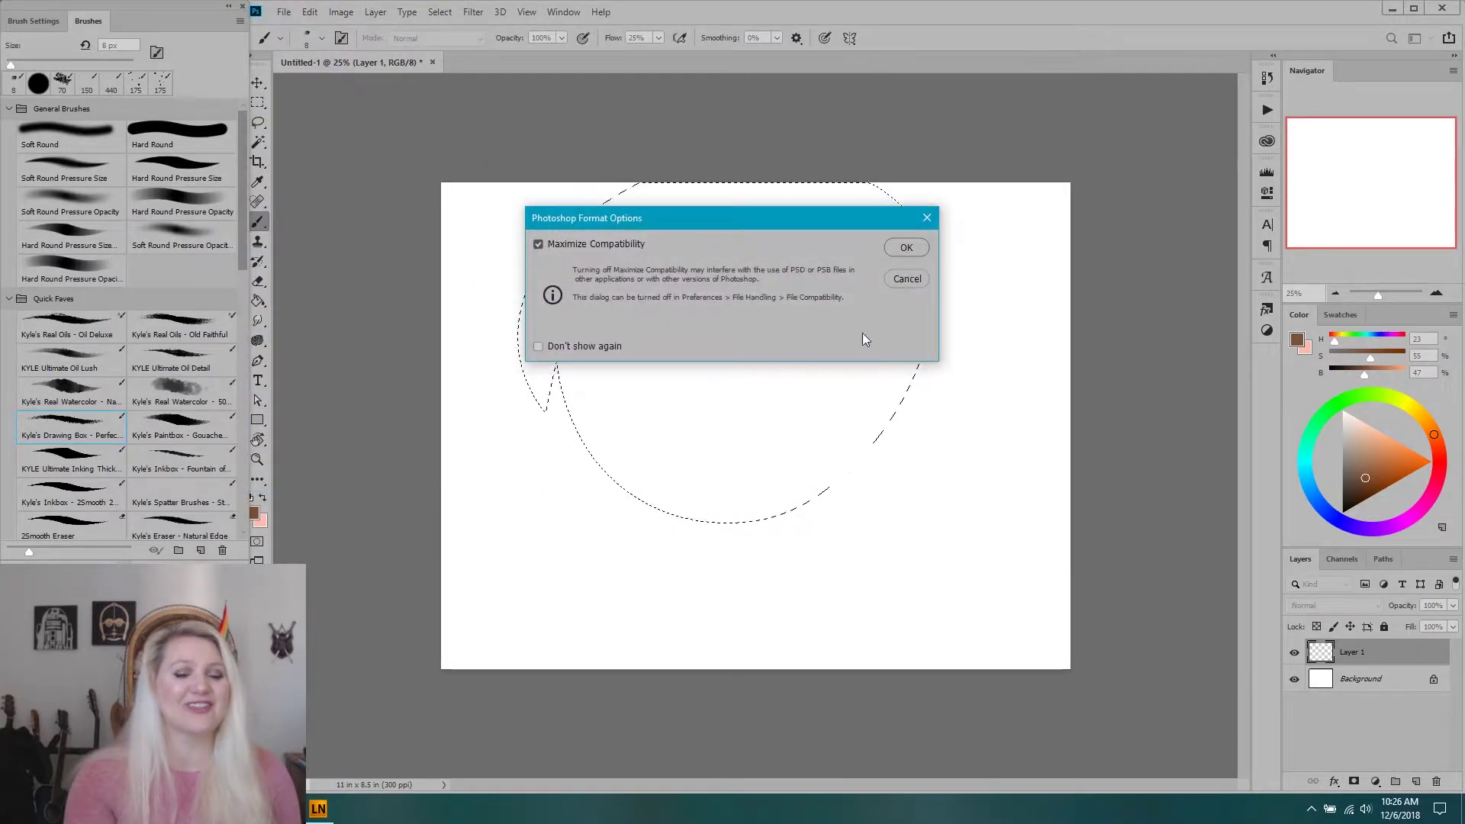
click(905, 248)
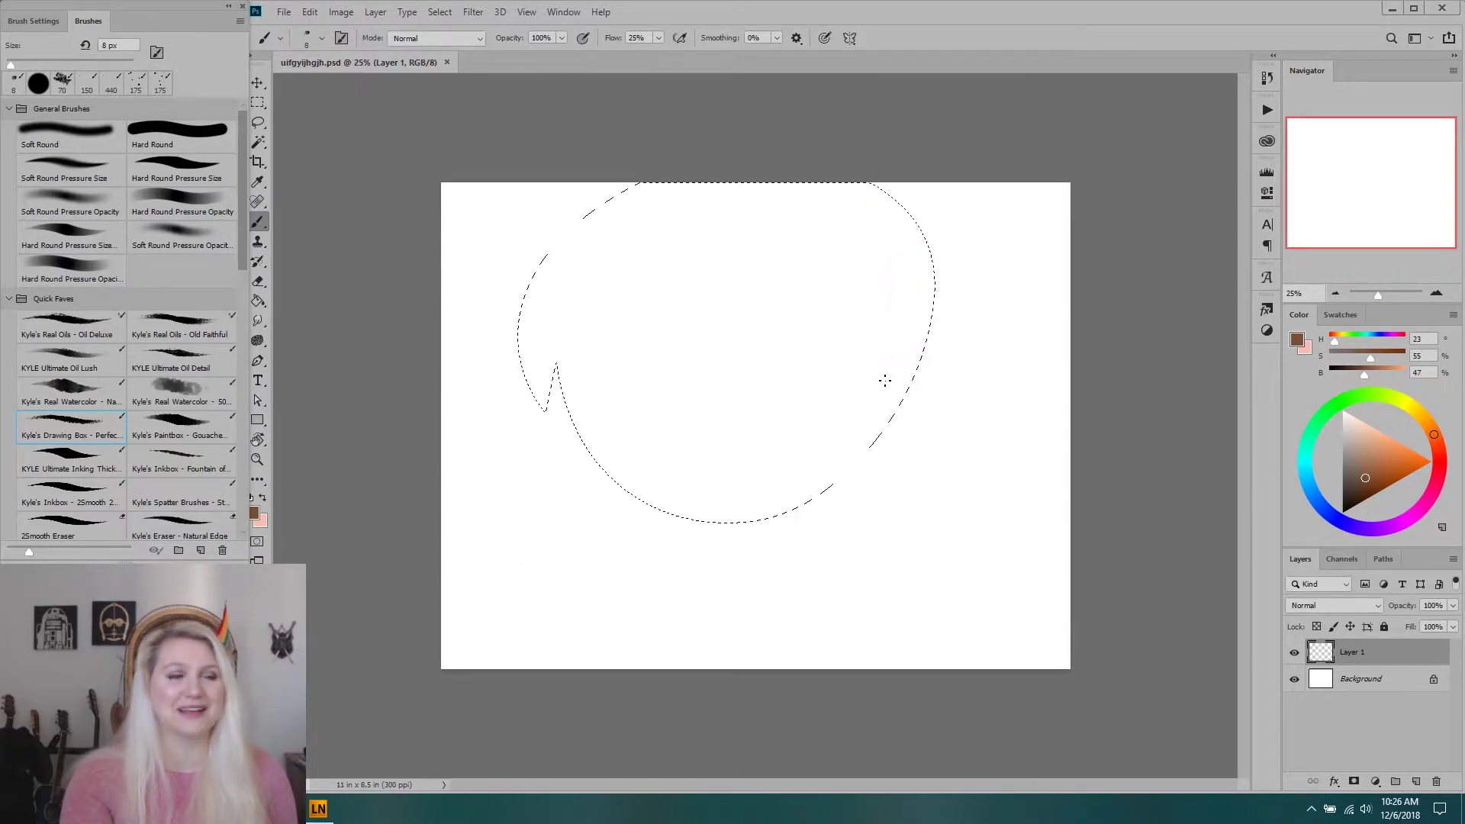
key(ctrl+d)
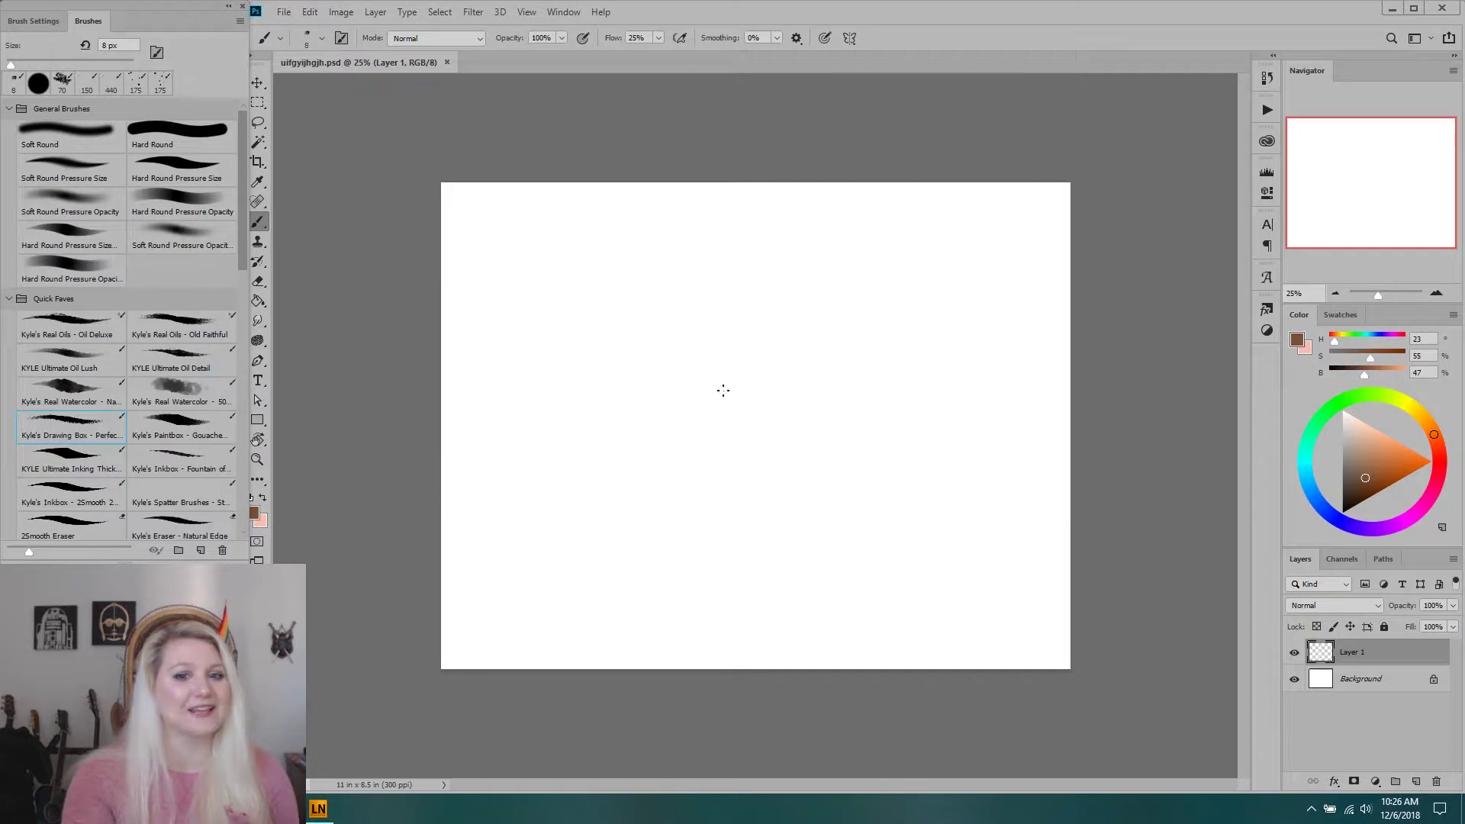
Sketch a loose round head from overlapping brown circles left of the canvas centre, with scribbled lines inside it.
click(764, 433)
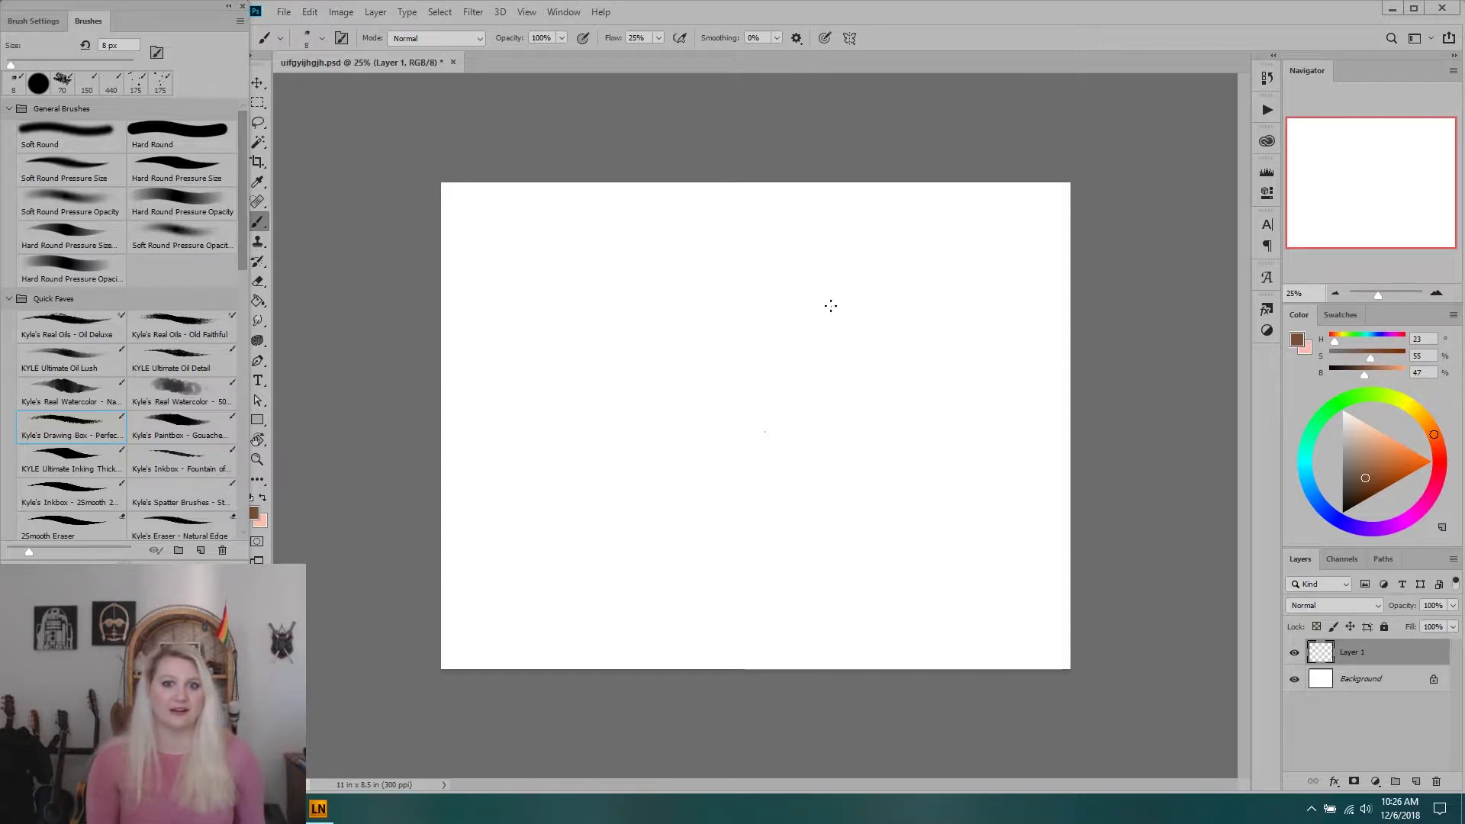
mouse_move(654, 371)
mouse_down()
mouse_move(599, 442)
mouse_move(655, 371)
mouse_move(705, 400)
mouse_move(636, 390)
mouse_move(732, 387)
mouse_move(645, 386)
mouse_up()
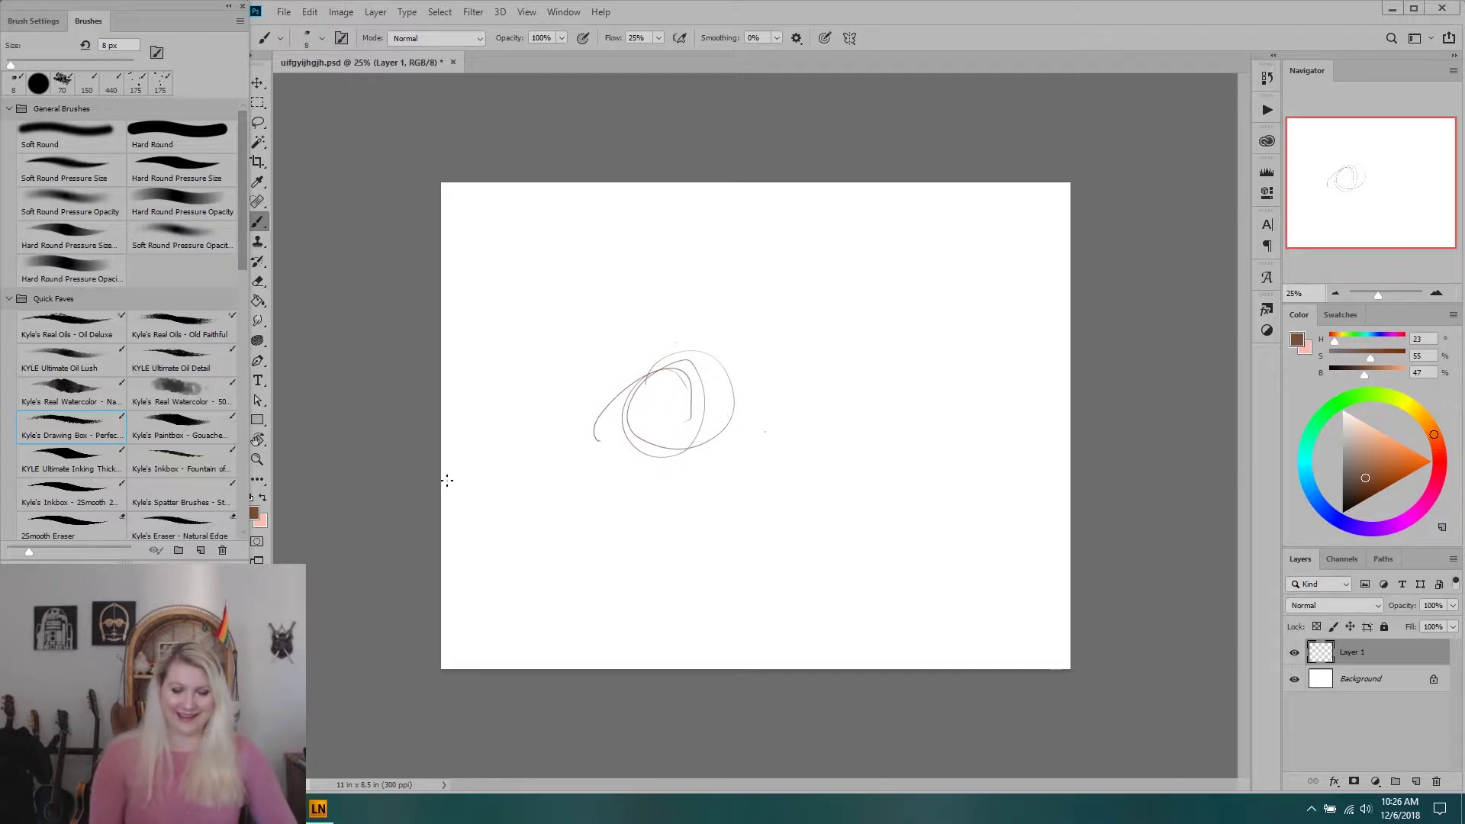
mouse_move(688, 443)
mouse_down()
mouse_move(640, 438)
mouse_move(701, 358)
mouse_move(673, 456)
mouse_move(654, 328)
mouse_move(660, 424)
mouse_move(665, 346)
mouse_move(709, 399)
mouse_move(670, 362)
mouse_move(684, 410)
mouse_move(667, 351)
mouse_move(680, 421)
mouse_move(668, 375)
mouse_move(664, 428)
mouse_move(641, 404)
mouse_up()
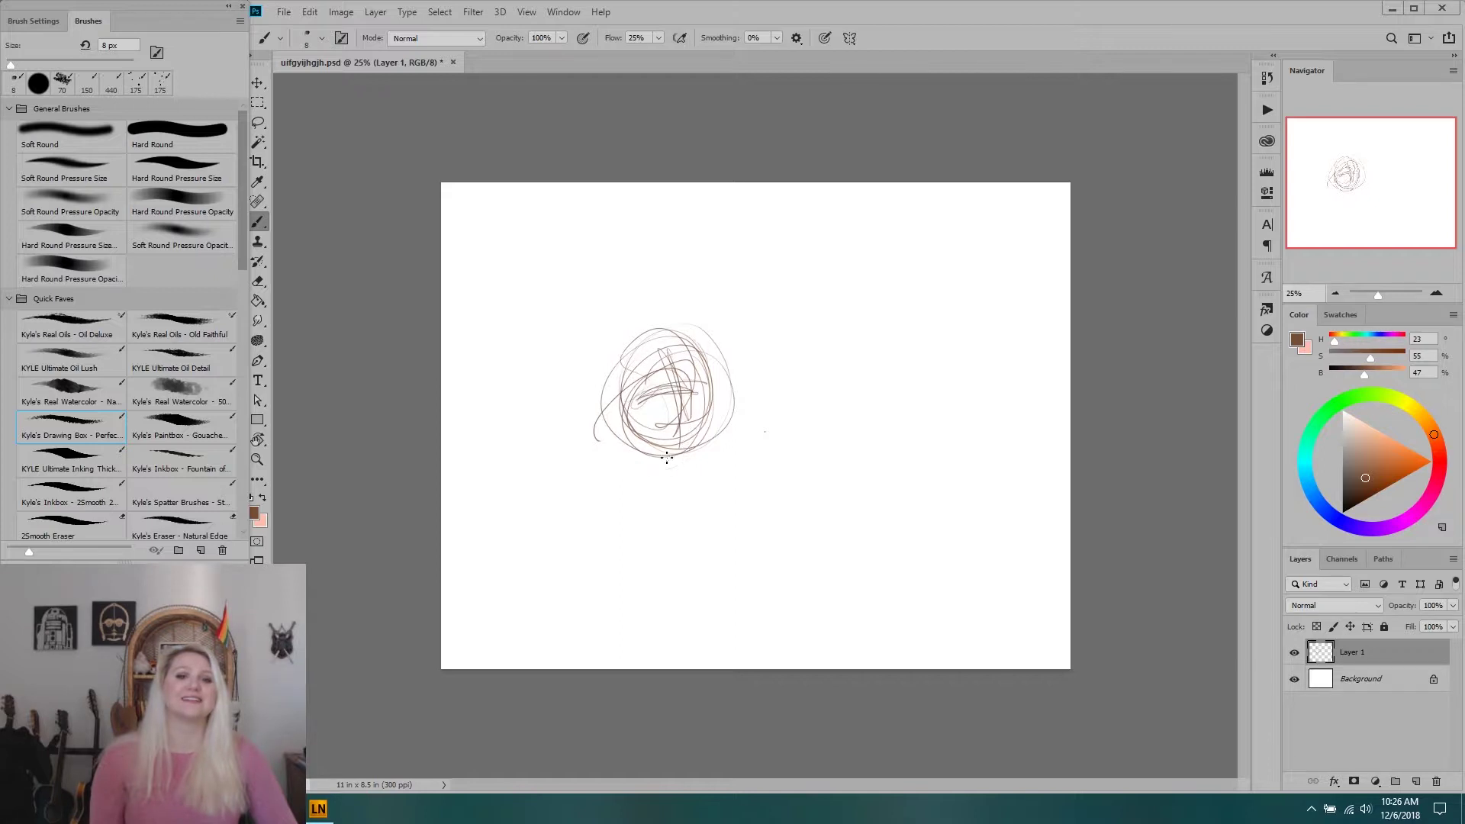
Sketch the figure's neck and rounded body below the head, with crossing limb lines on both sides.
mouse_move(678, 473)
mouse_down()
mouse_move(703, 503)
mouse_move(664, 453)
mouse_move(697, 490)
mouse_move(580, 465)
mouse_move(658, 503)
mouse_move(594, 523)
mouse_move(684, 486)
mouse_move(623, 545)
mouse_move(654, 467)
mouse_move(706, 526)
mouse_up()
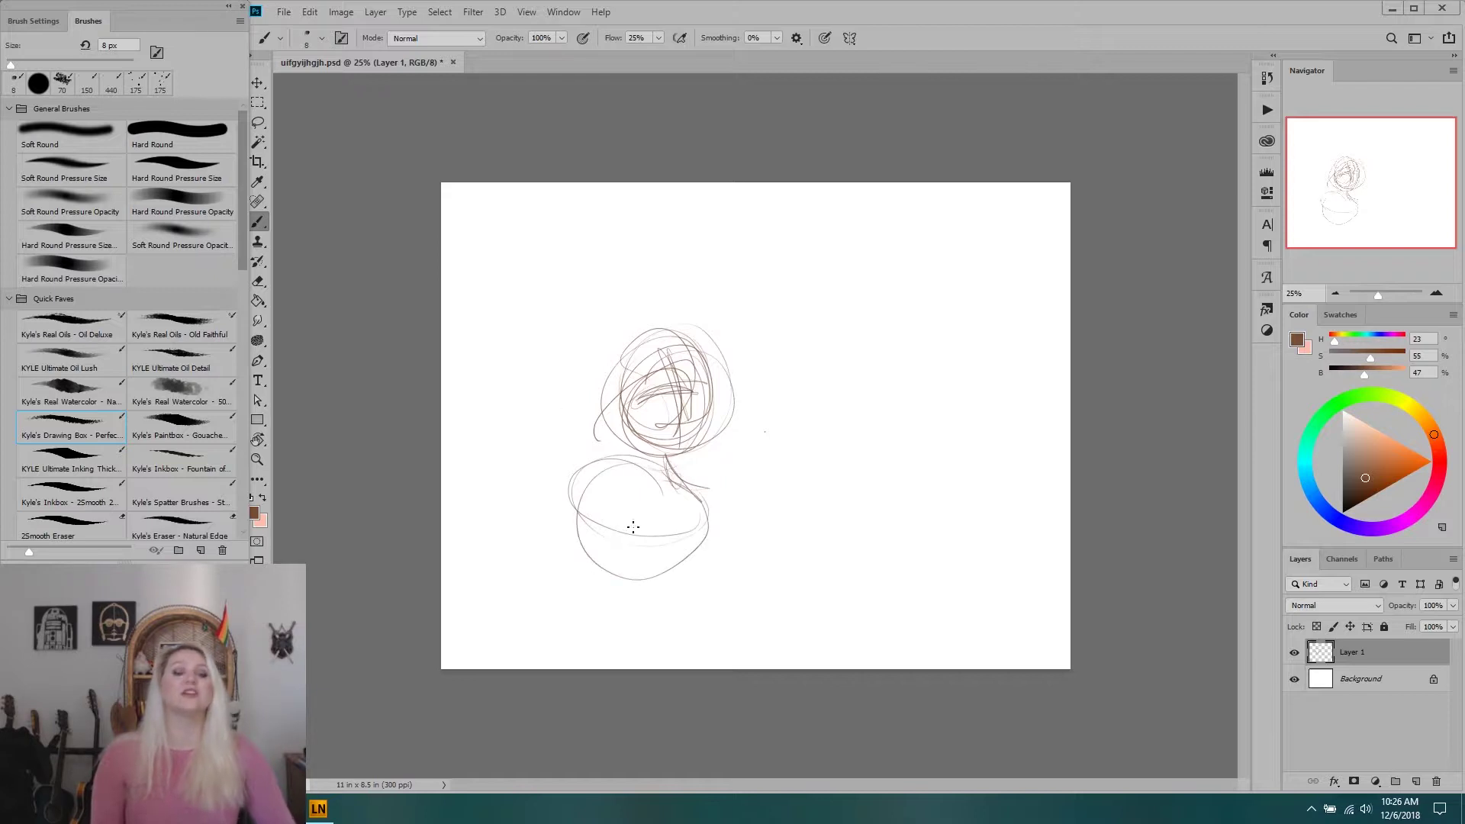
mouse_move(654, 503)
mouse_down()
mouse_move(673, 529)
mouse_move(619, 514)
mouse_move(688, 537)
mouse_move(625, 547)
mouse_move(700, 543)
mouse_move(662, 502)
mouse_up()
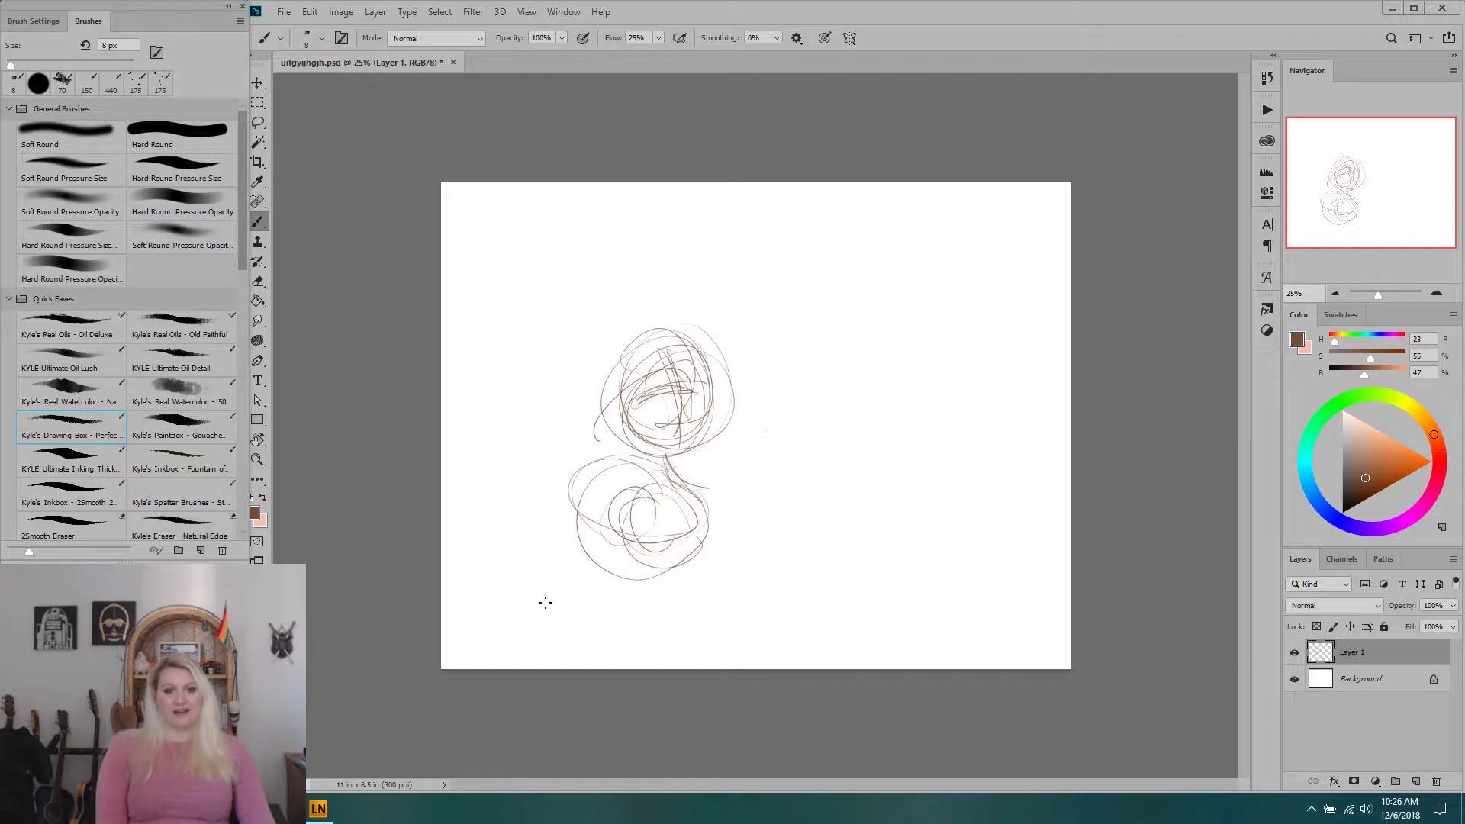
drag(601, 540, 725, 600)
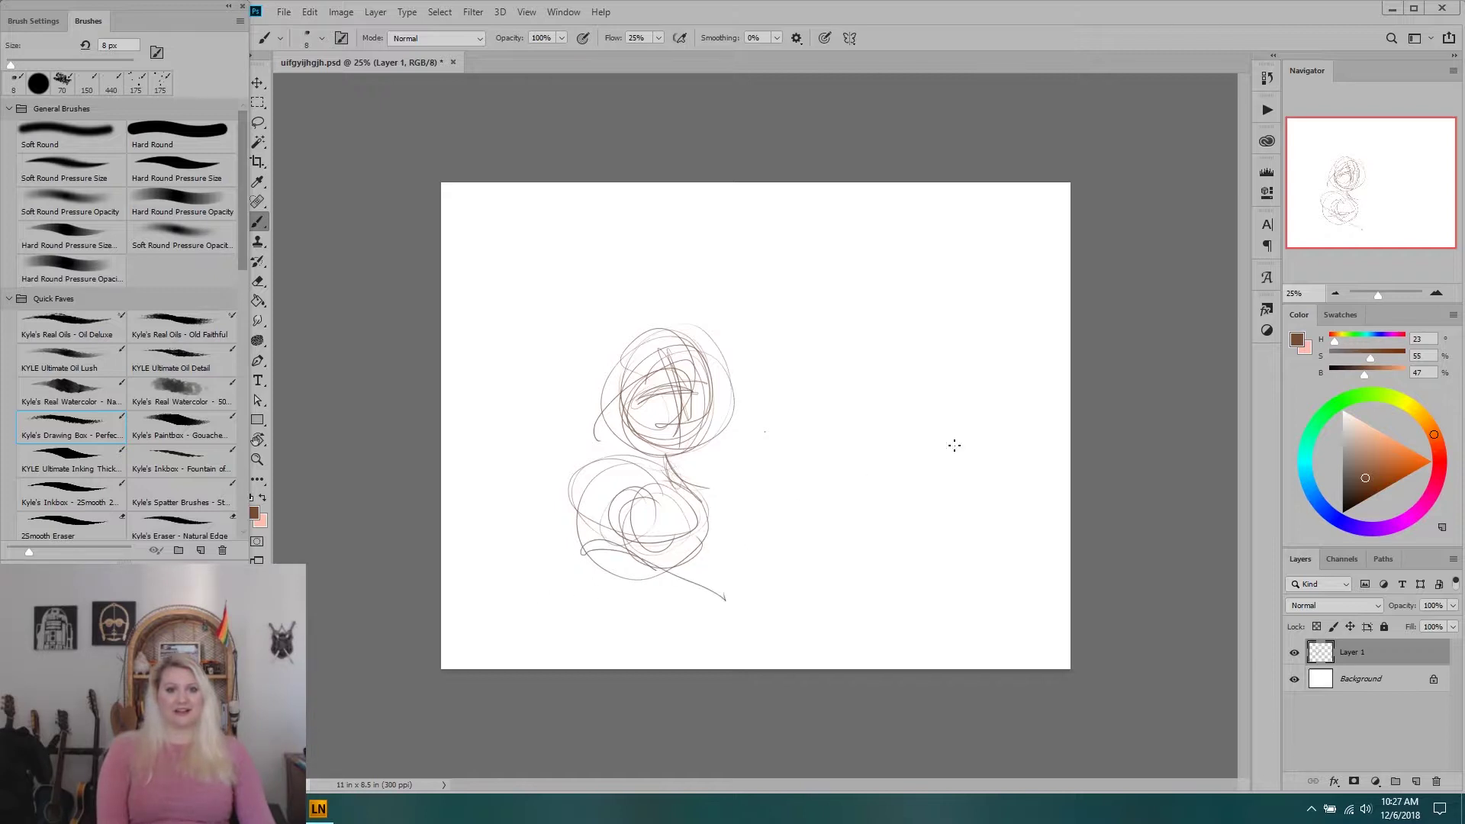
drag(791, 481, 647, 604)
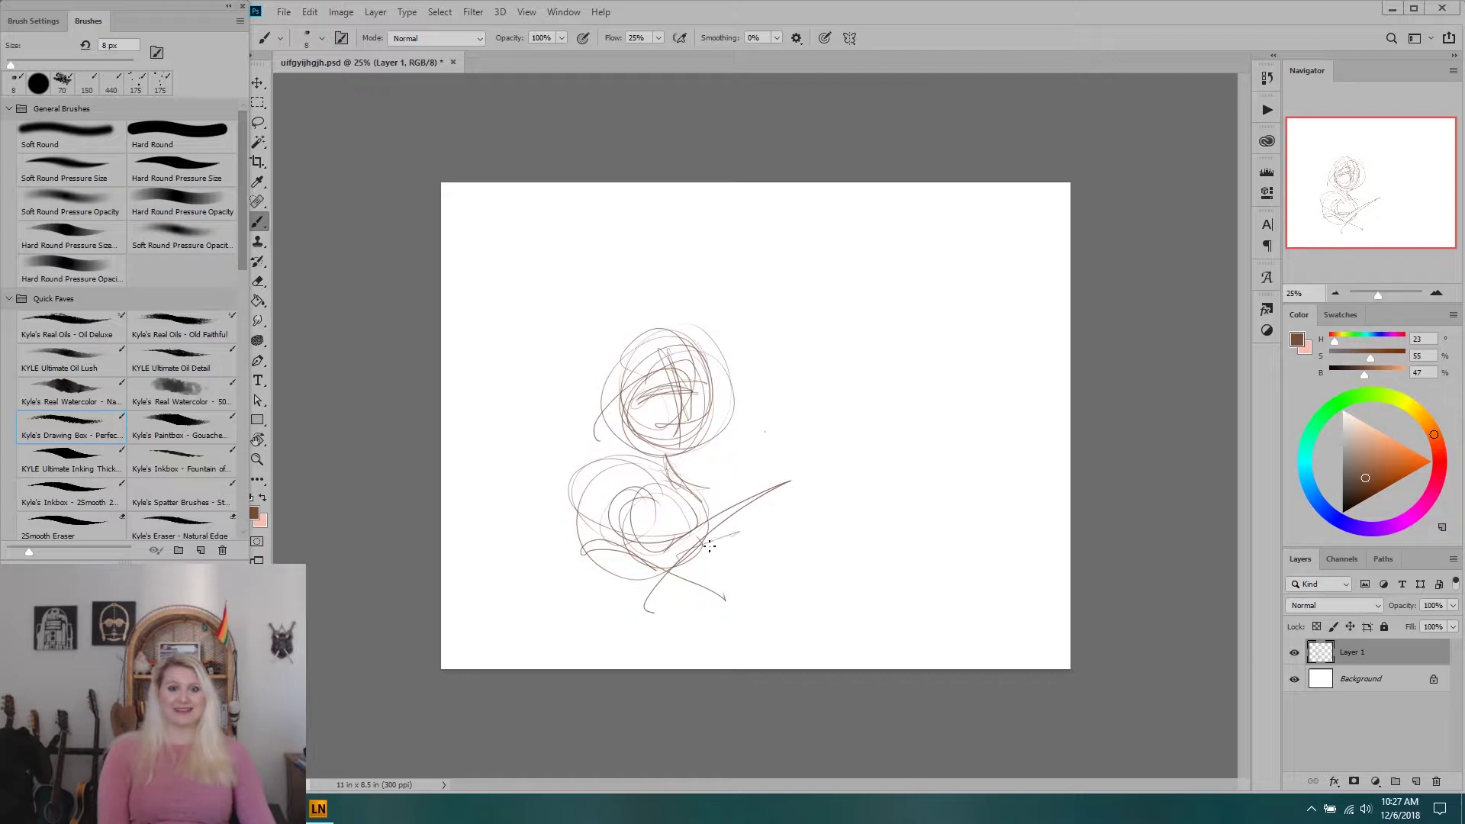
mouse_move(537, 500)
mouse_down()
mouse_move(559, 545)
mouse_move(556, 520)
mouse_move(531, 511)
mouse_move(589, 522)
mouse_up()
drag(571, 451, 559, 507)
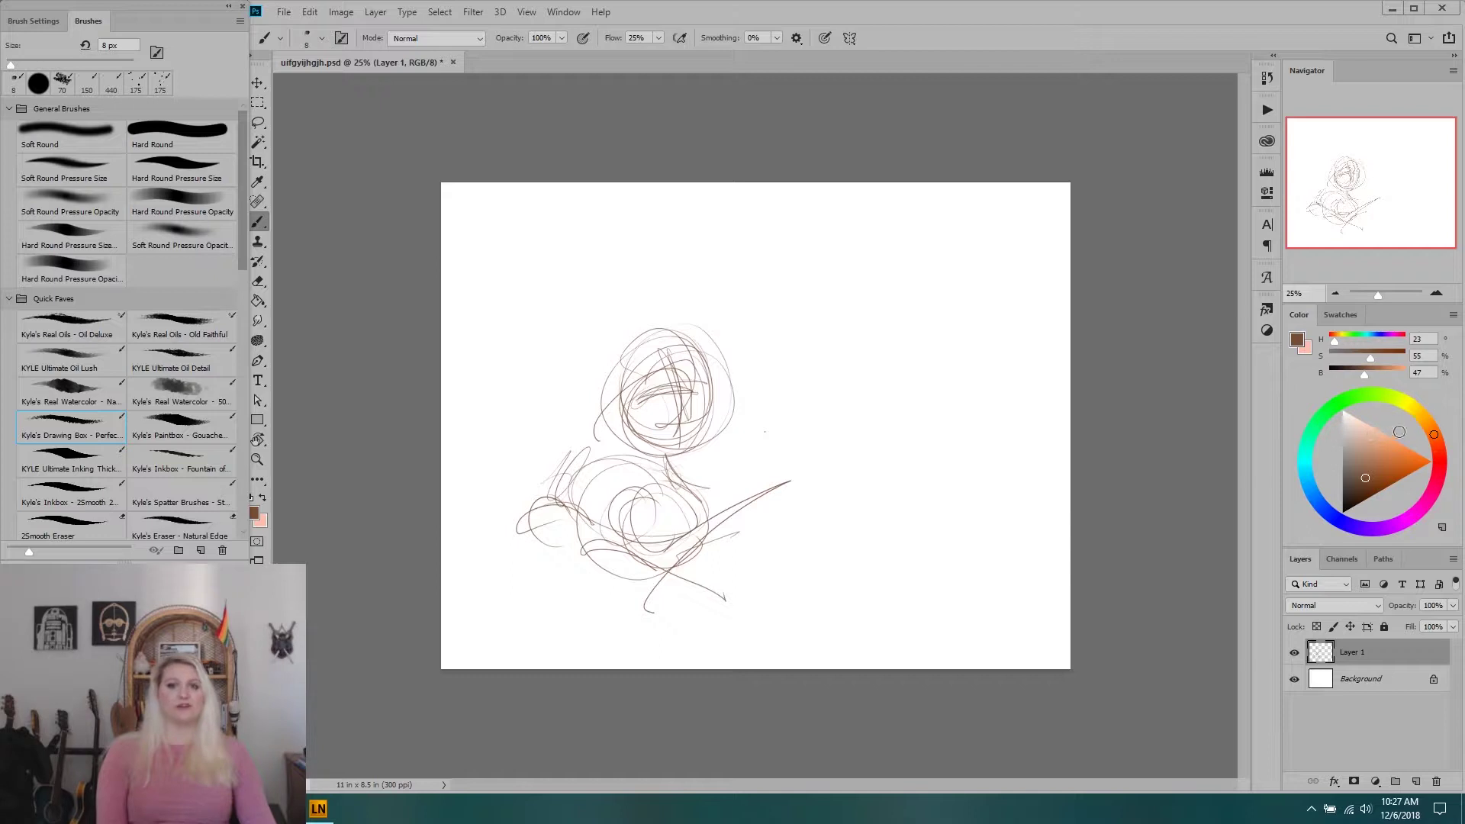
Choose a light orange (H 23, S 54, B 100) and sketch wavy strokes beside the head and loops over it.
drag(1413, 432, 1402, 423)
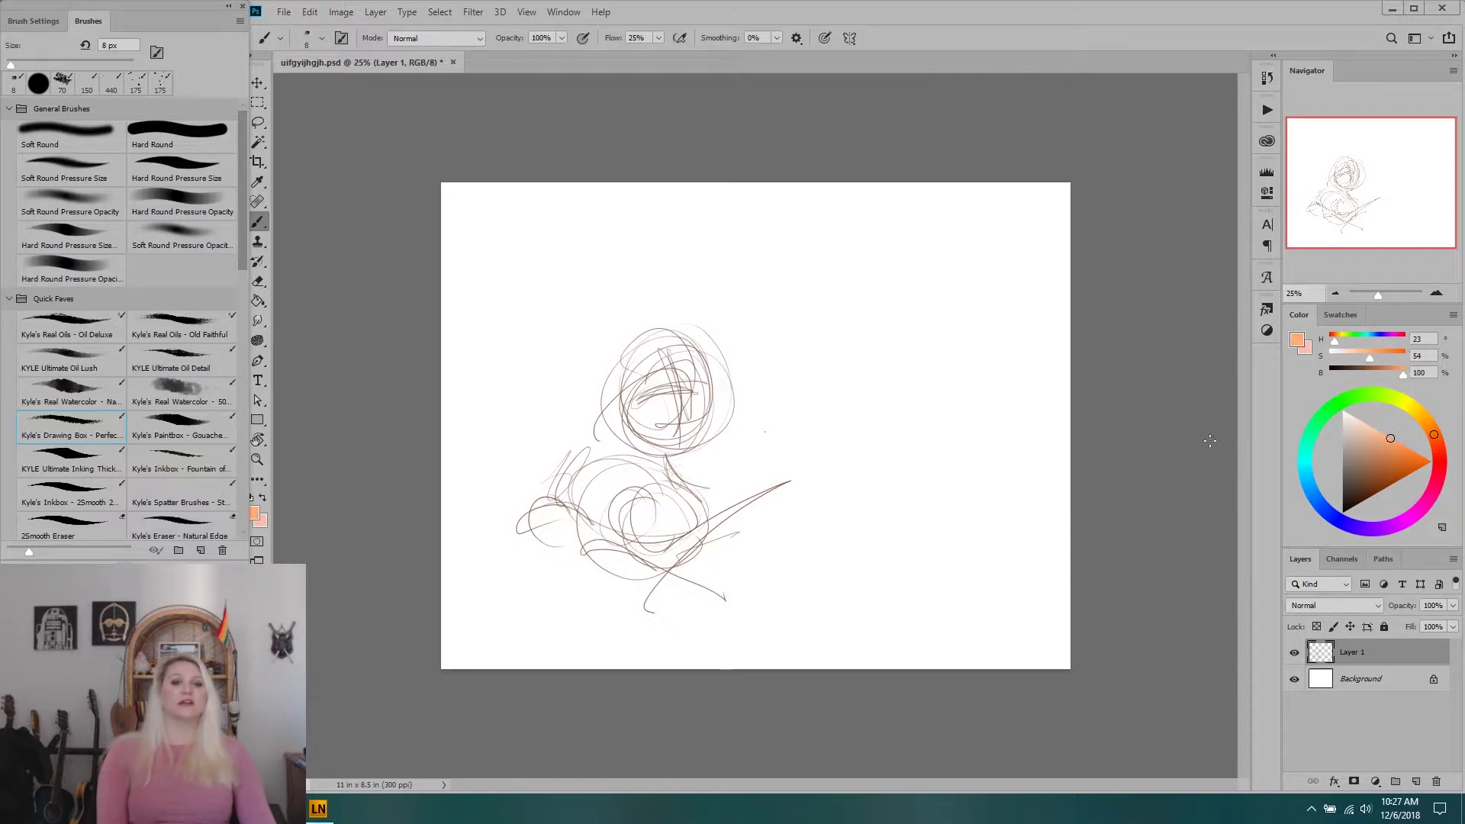
drag(726, 379, 867, 435)
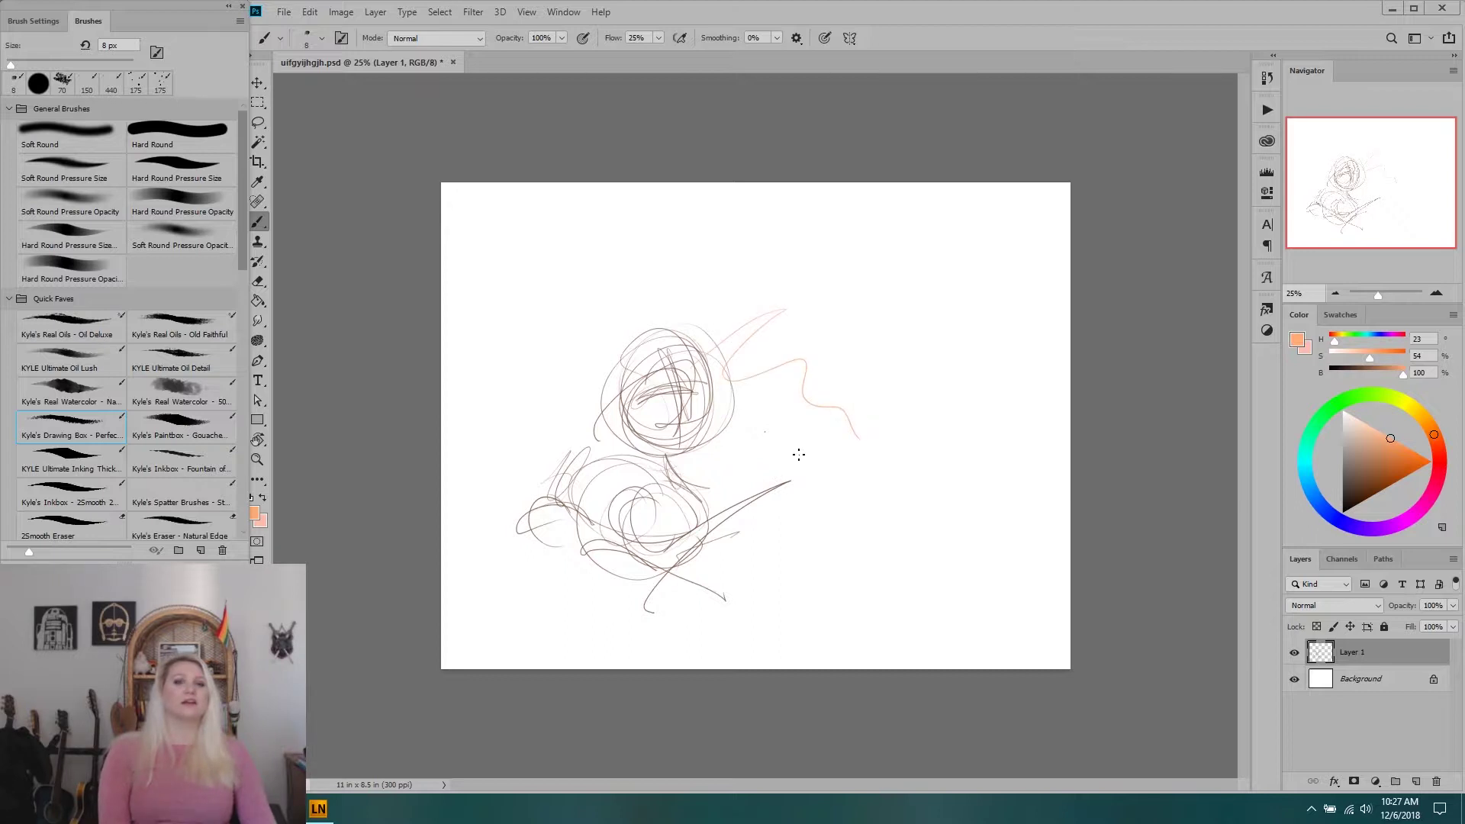
drag(615, 327, 607, 366)
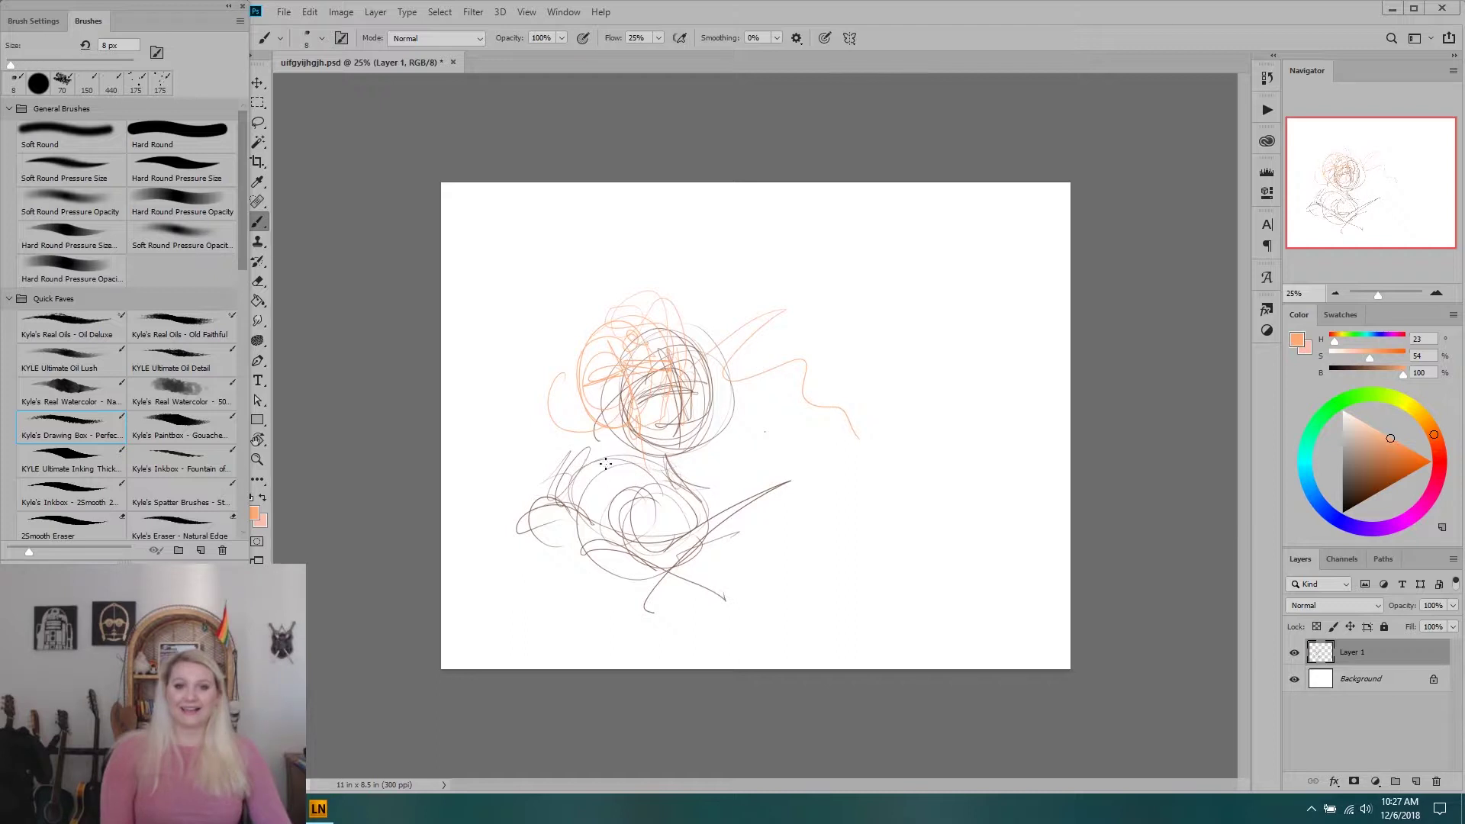
Scribble light orange circles and hatching over the body and along an arm reaching out to the right.
mouse_move(570, 500)
mouse_down()
mouse_move(521, 472)
mouse_move(563, 458)
mouse_move(509, 459)
mouse_move(561, 439)
mouse_up()
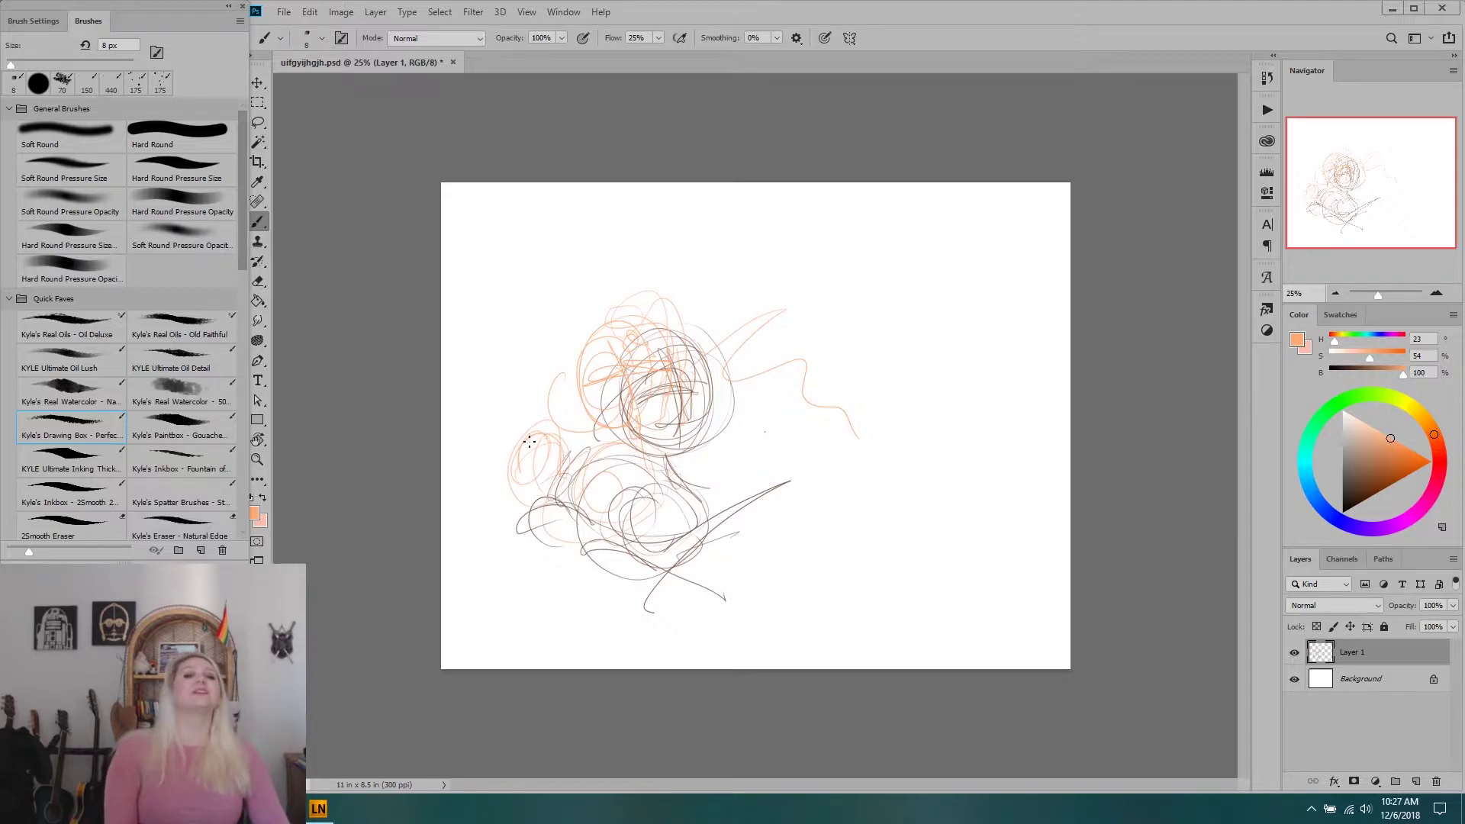
drag(565, 527, 752, 454)
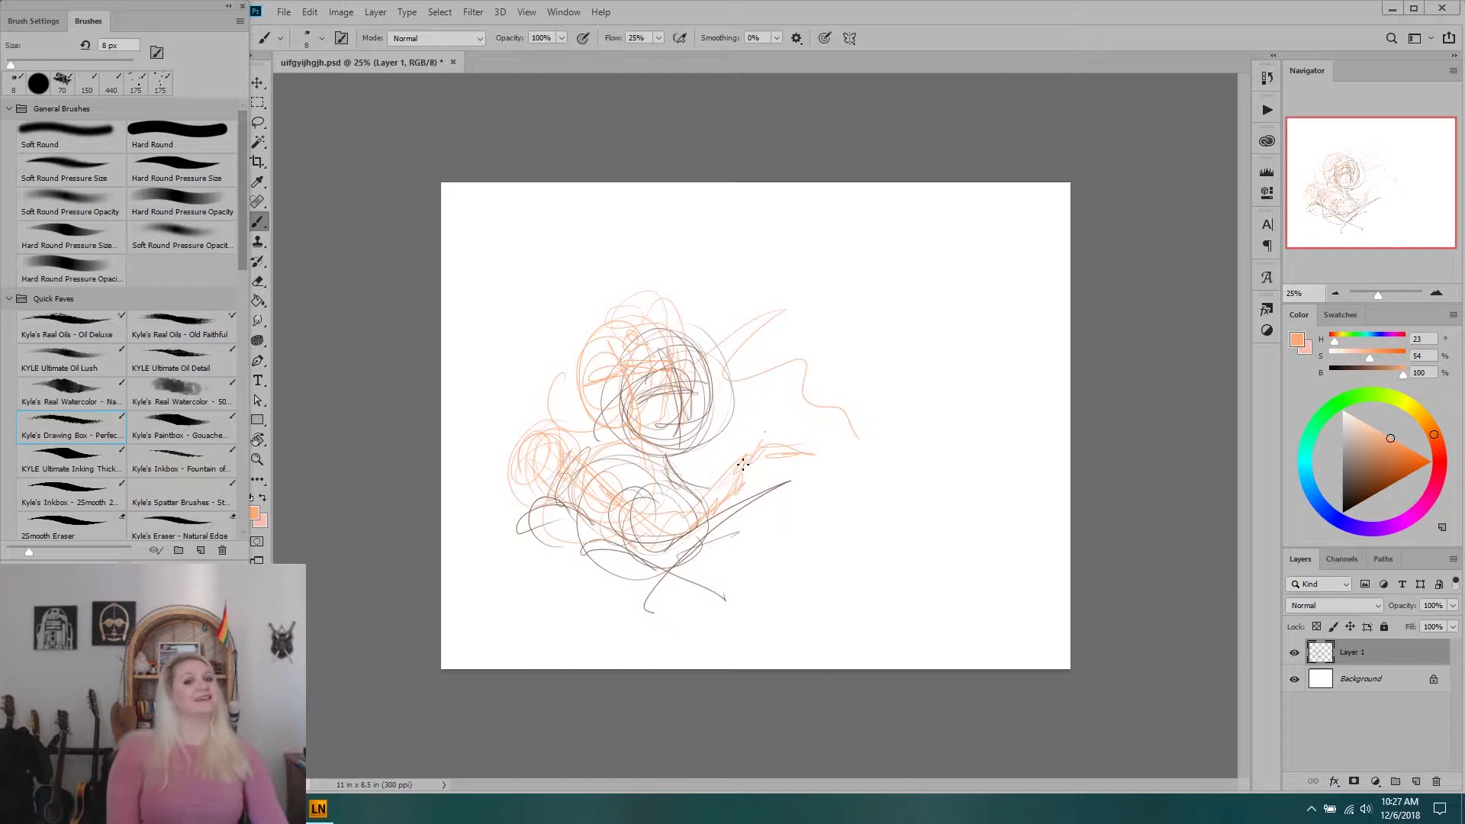
mouse_move(760, 469)
mouse_down()
mouse_move(854, 467)
mouse_move(850, 430)
mouse_move(840, 464)
mouse_move(779, 496)
mouse_move(822, 478)
mouse_up()
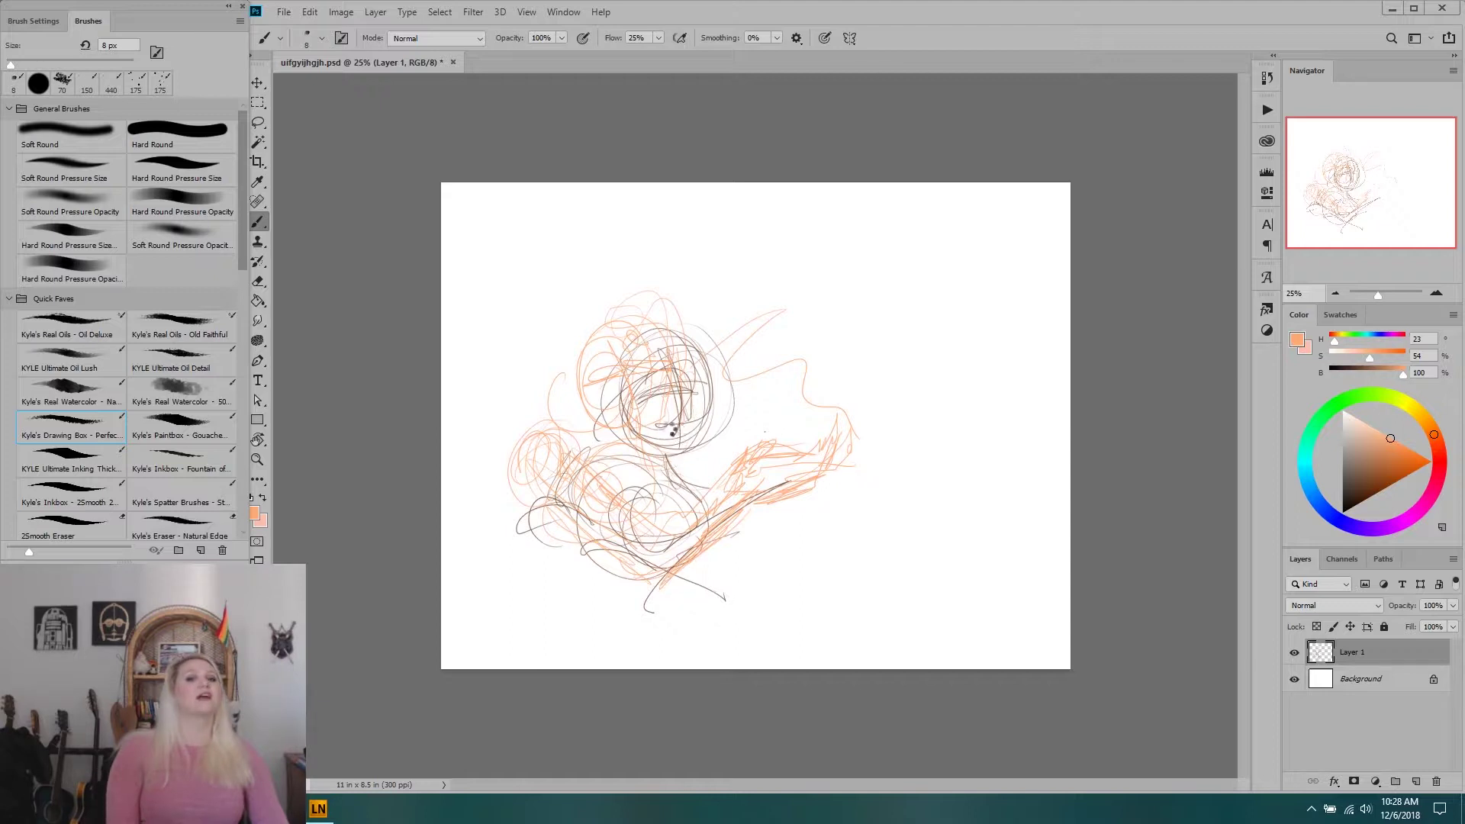
Scribble light orange strokes inside the face, loops over the head and curls around the figure's left shoulder.
drag(665, 375, 668, 385)
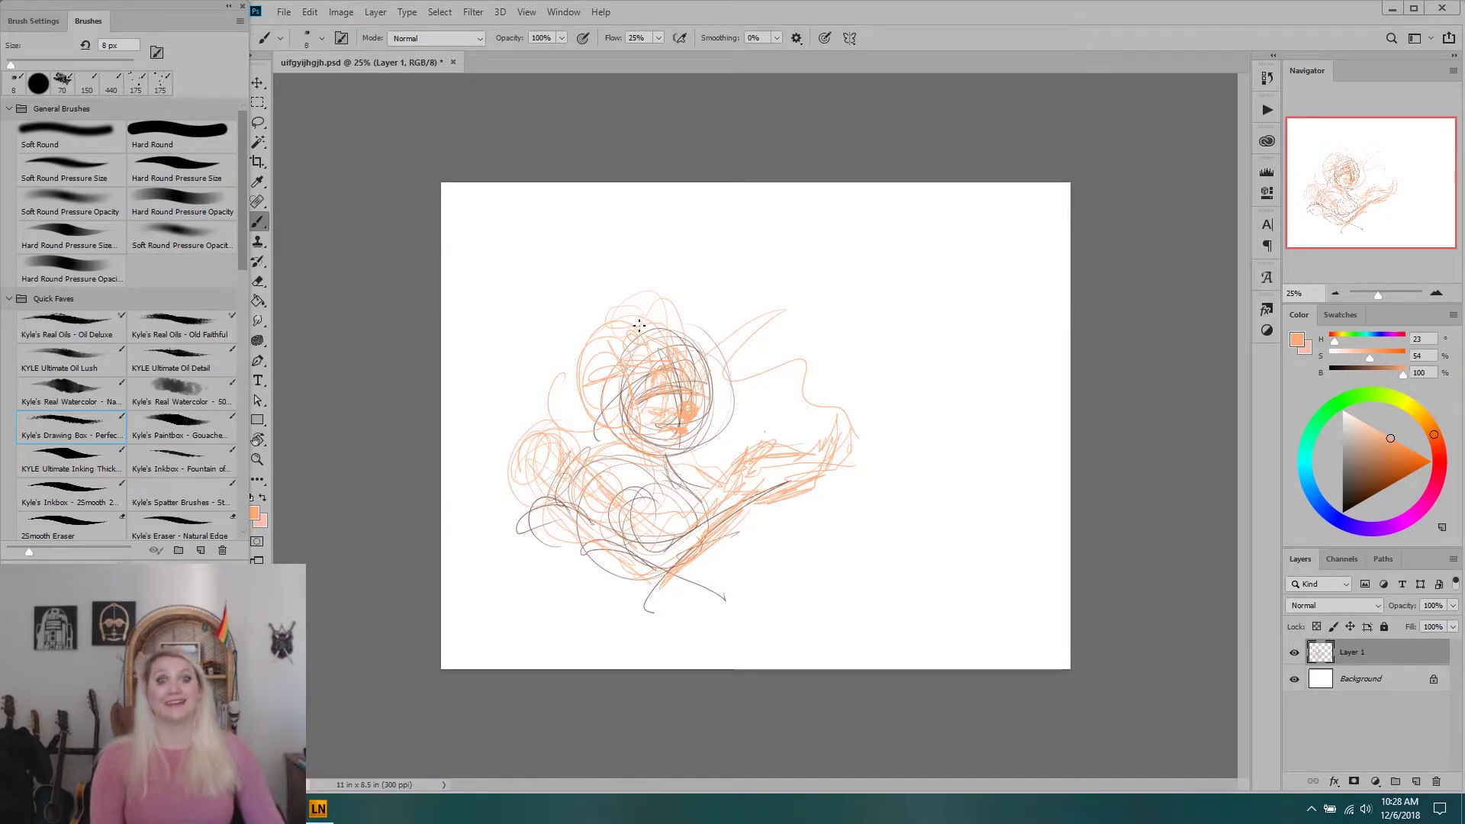
drag(641, 281, 574, 379)
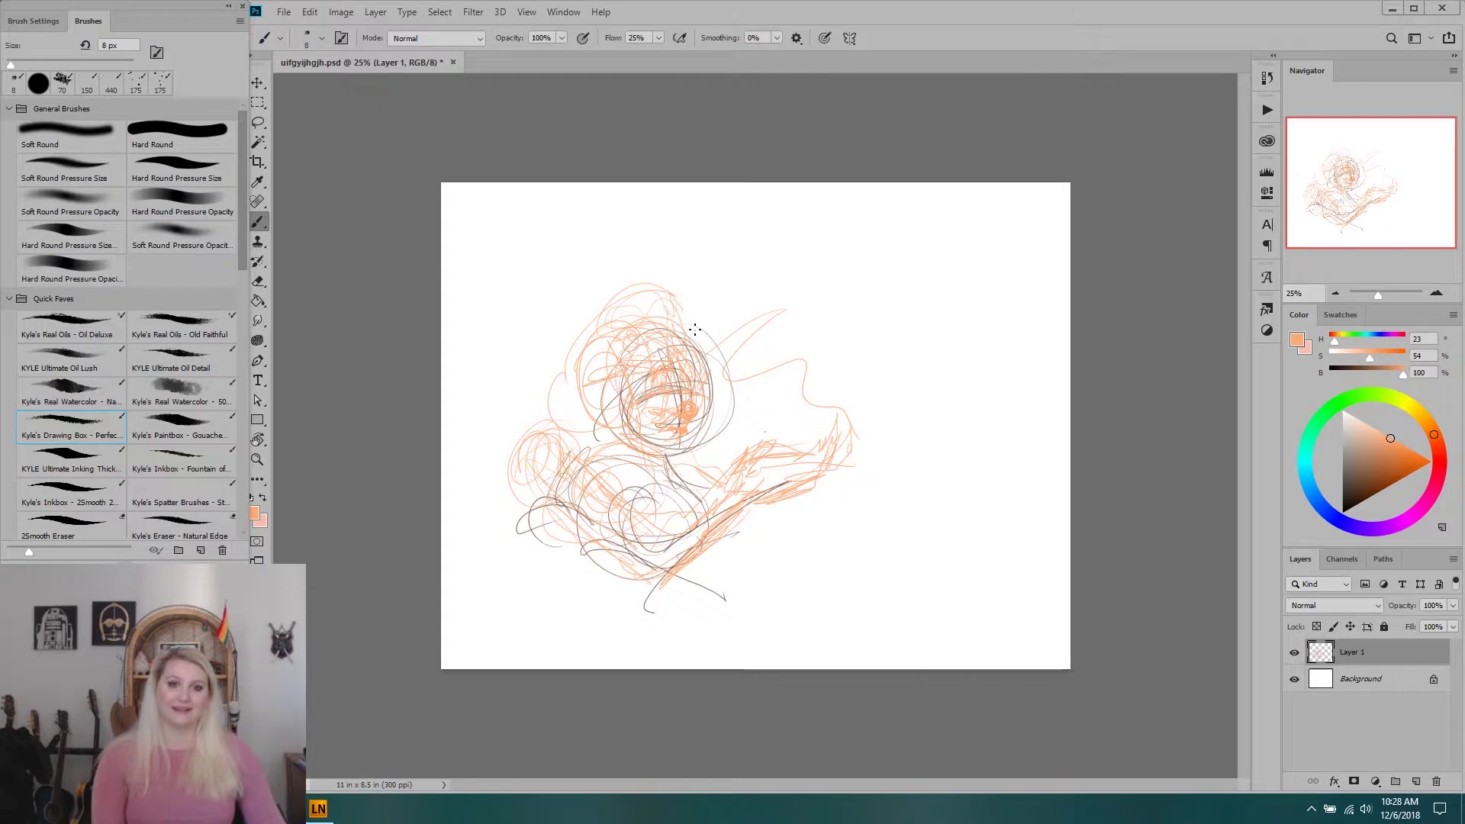
mouse_move(633, 454)
mouse_down()
mouse_move(589, 408)
mouse_move(503, 424)
mouse_move(484, 472)
mouse_up()
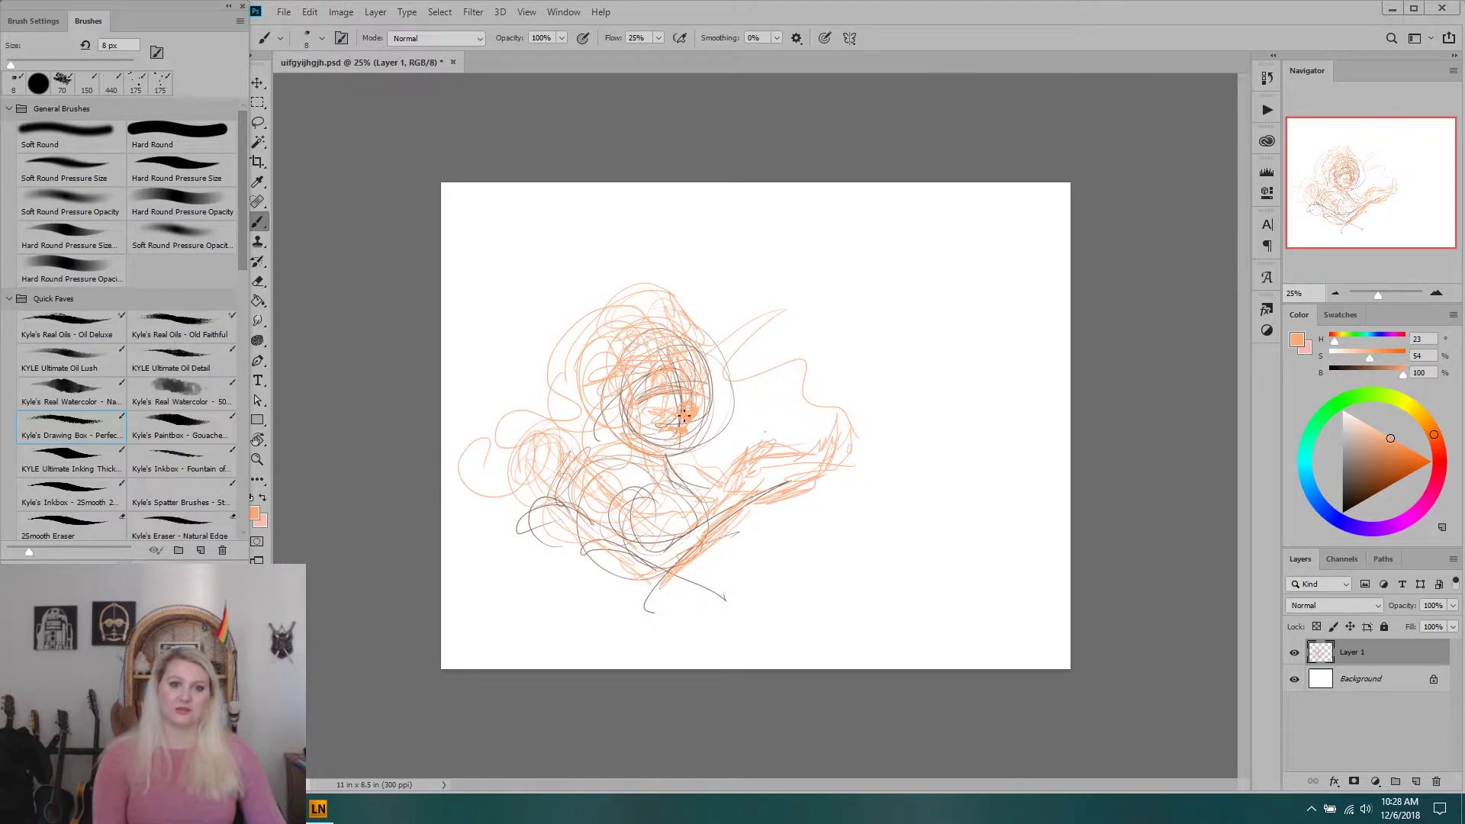
Sketch long wavy light orange loops across the canvas right of the head and curling lines below the body.
drag(824, 386, 918, 284)
mouse_move(726, 386)
mouse_down()
mouse_move(909, 343)
mouse_move(864, 508)
mouse_up()
mouse_move(760, 400)
mouse_down()
mouse_move(914, 386)
mouse_move(857, 515)
mouse_move(948, 508)
mouse_move(968, 538)
mouse_up()
mouse_move(744, 355)
mouse_down()
mouse_move(878, 348)
mouse_move(979, 435)
mouse_move(932, 489)
mouse_up()
mouse_move(748, 317)
mouse_down()
mouse_move(796, 341)
mouse_move(846, 270)
mouse_move(890, 325)
mouse_move(955, 310)
mouse_up()
drag(610, 527, 481, 648)
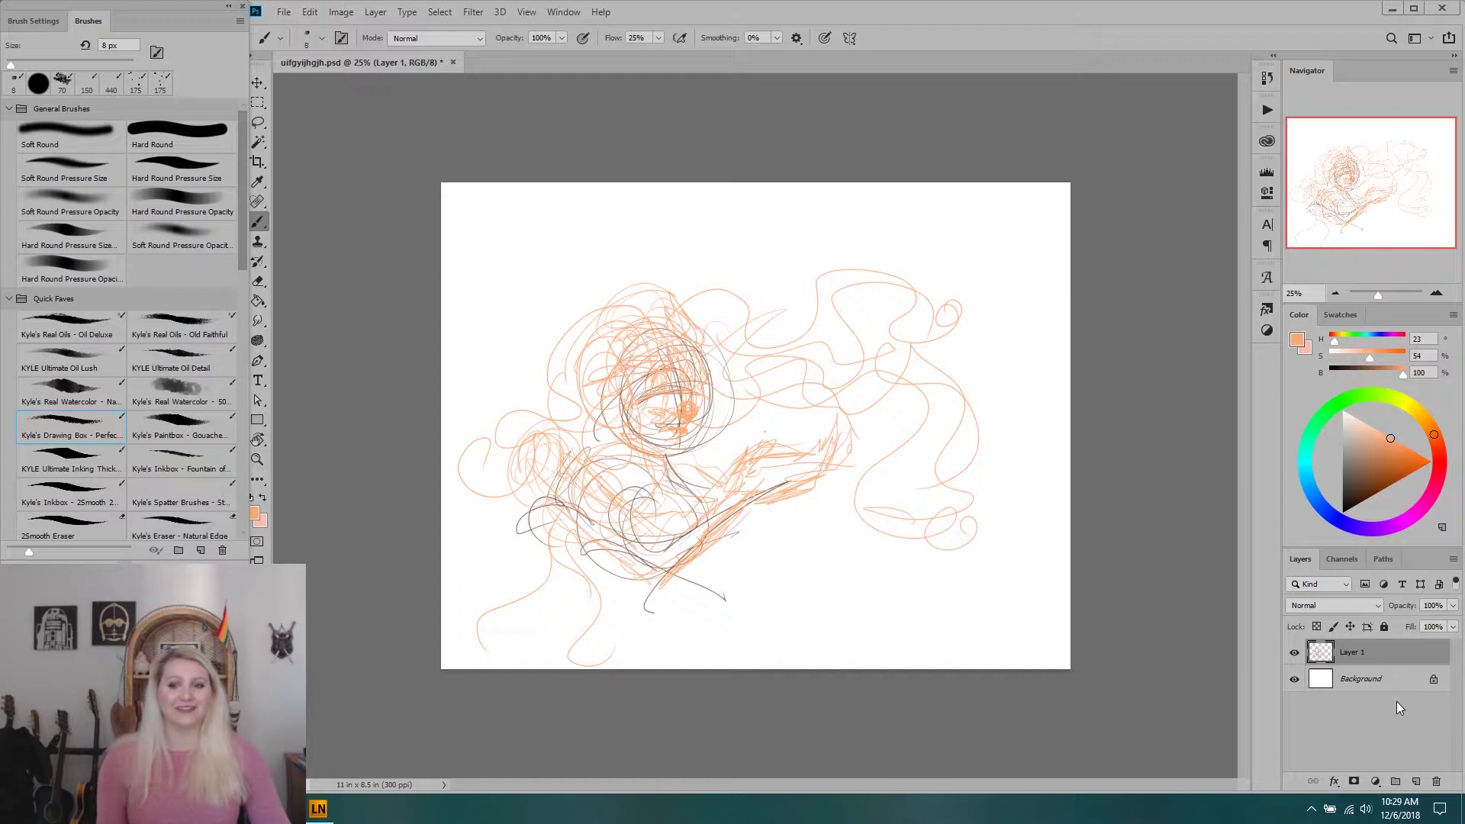
Add a new layer above the sketch layer and make Layer 1 the active layer.
click(1416, 781)
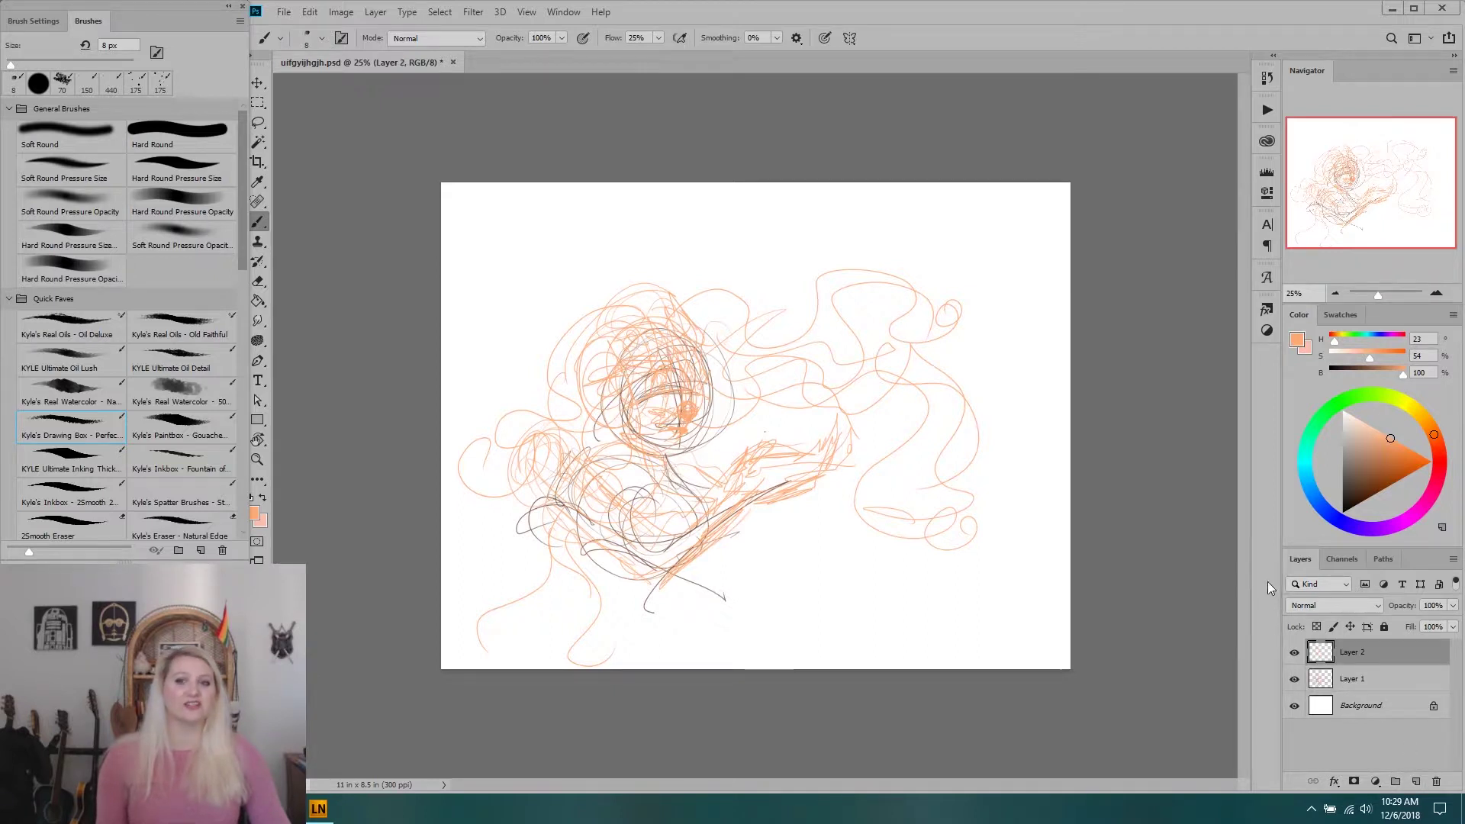
click(1337, 704)
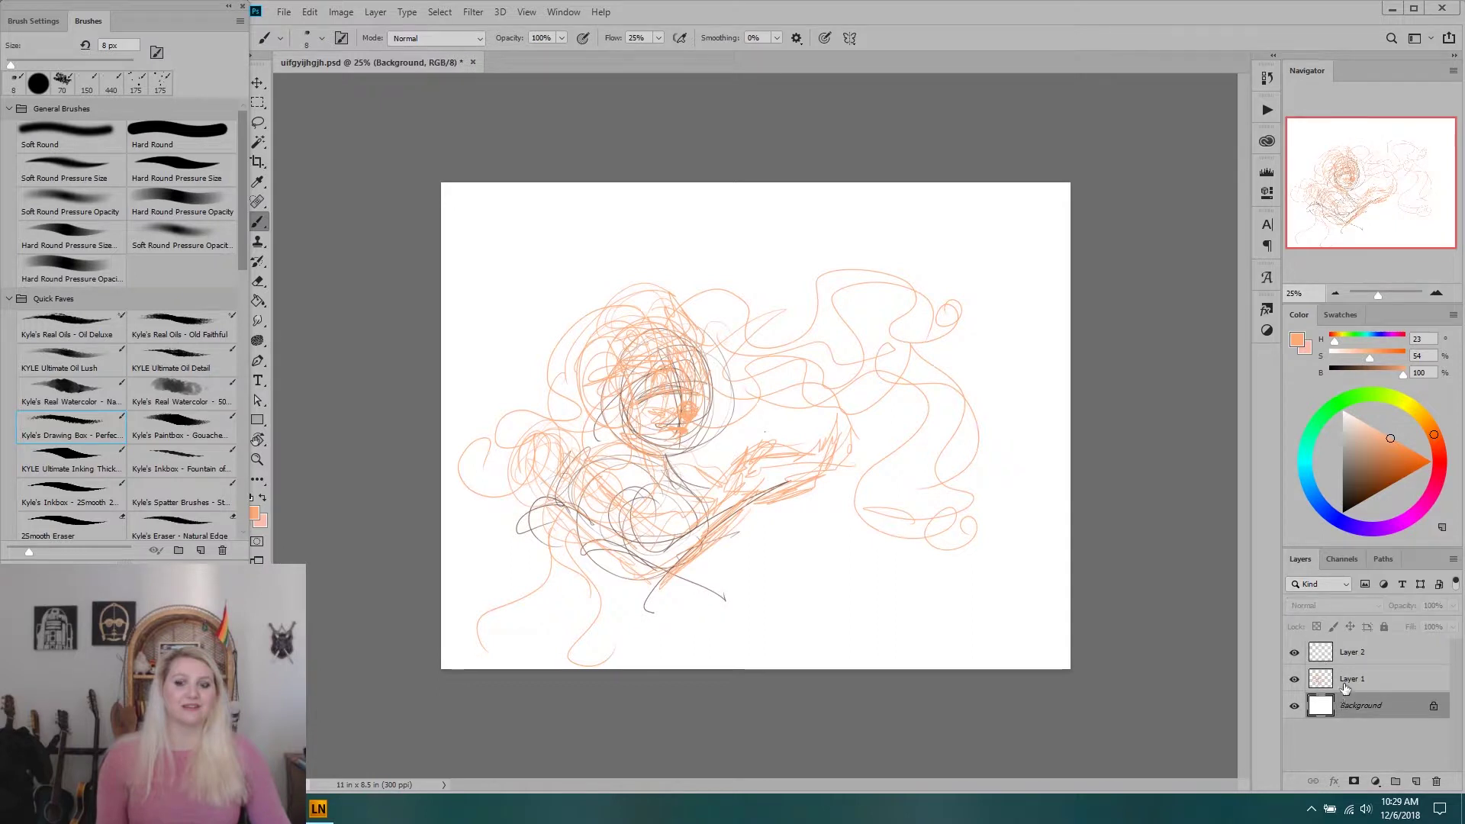
click(1347, 679)
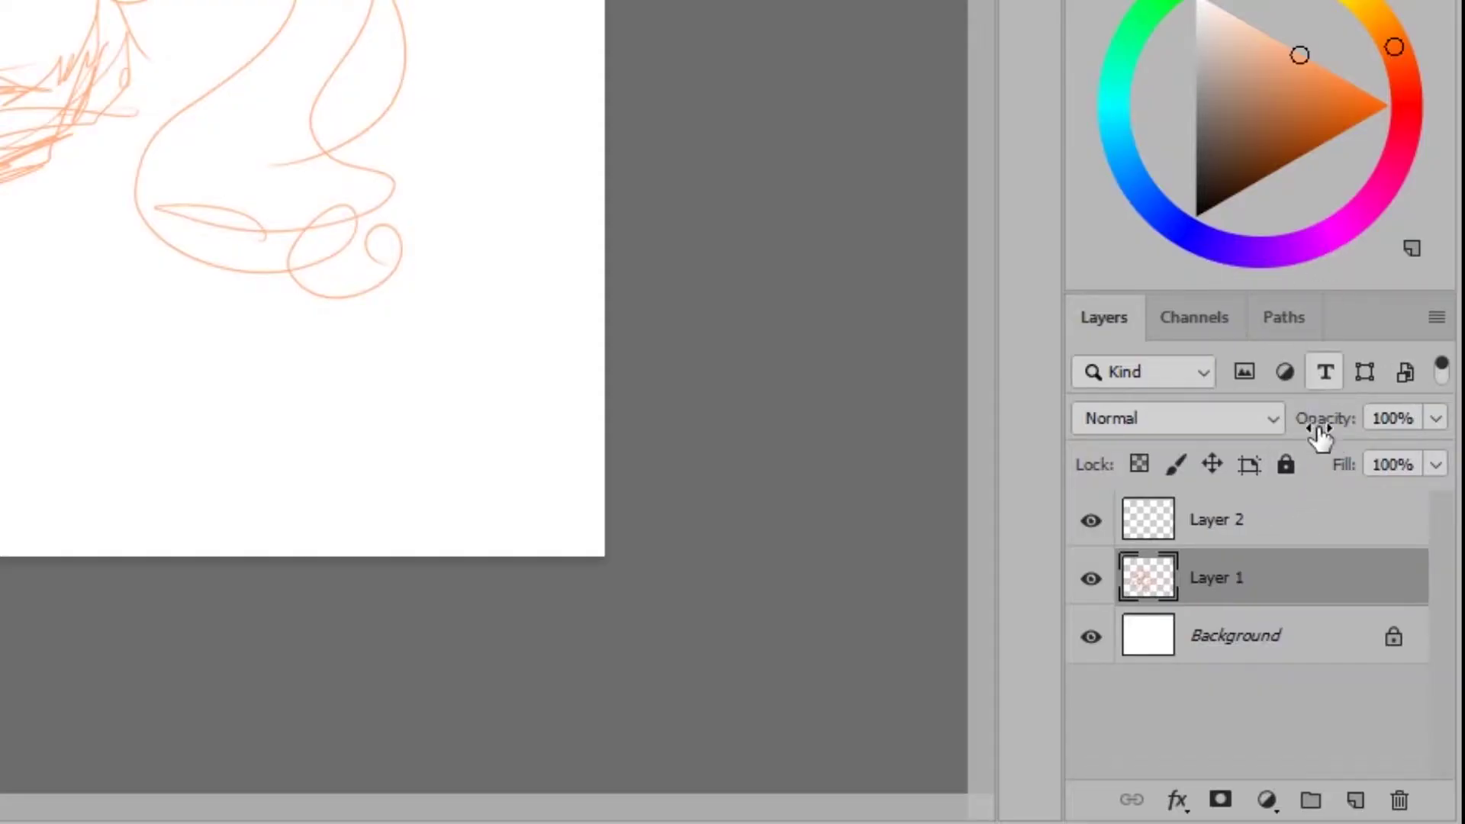
Filter the layer list by kind to smart objects and type layers.
click(1405, 372)
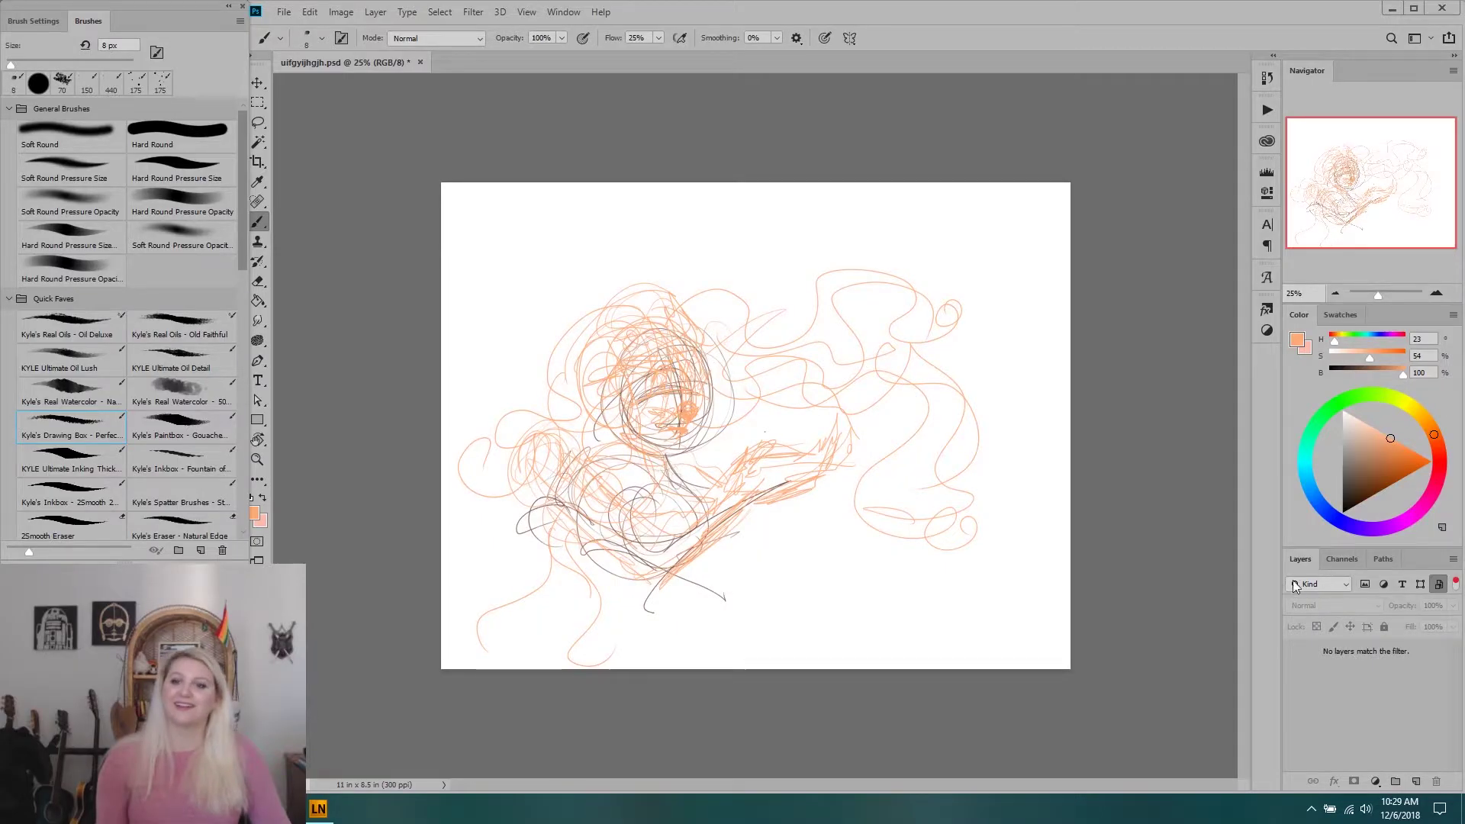
click(1296, 576)
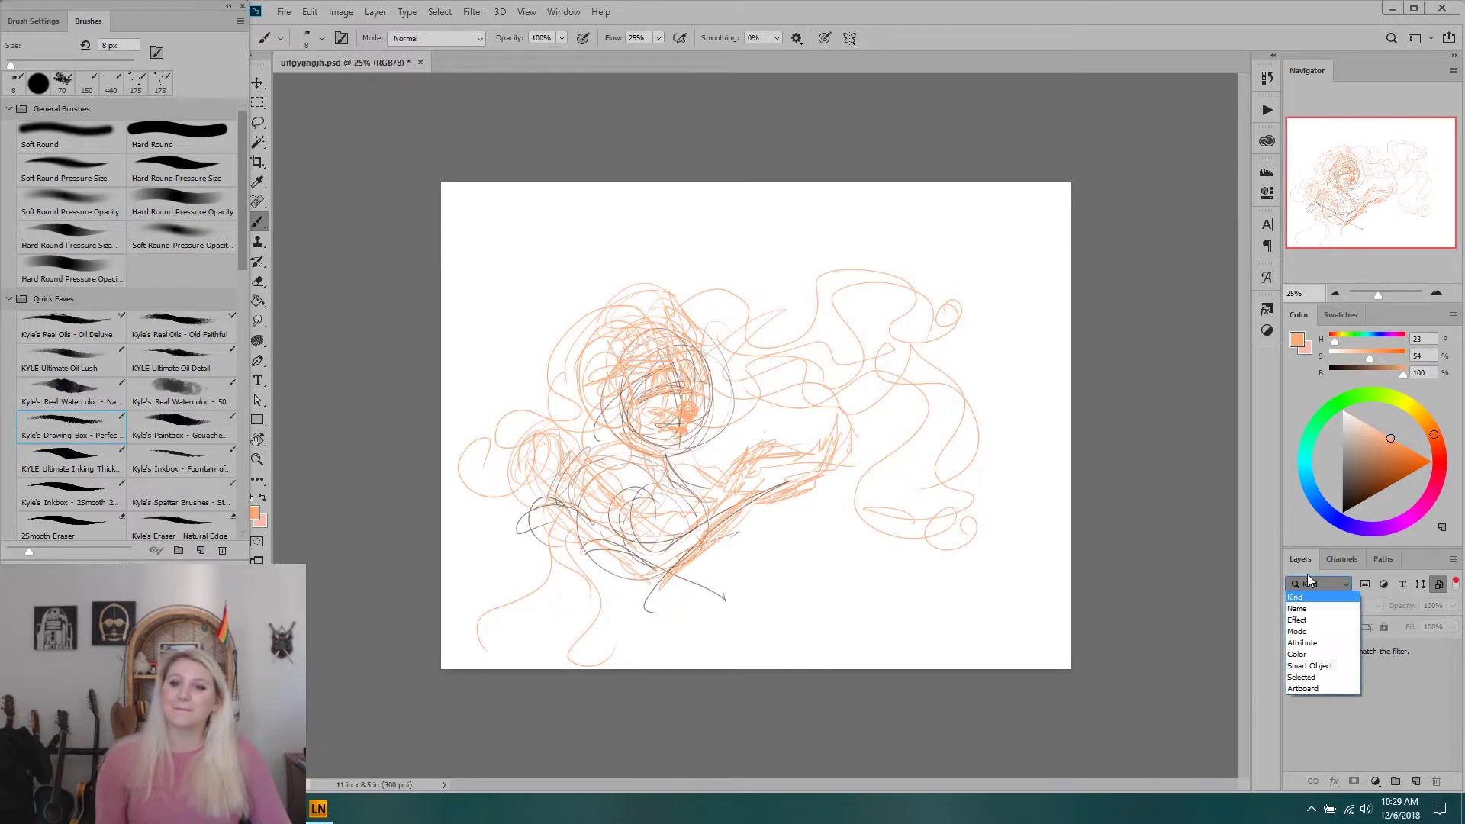
click(1308, 576)
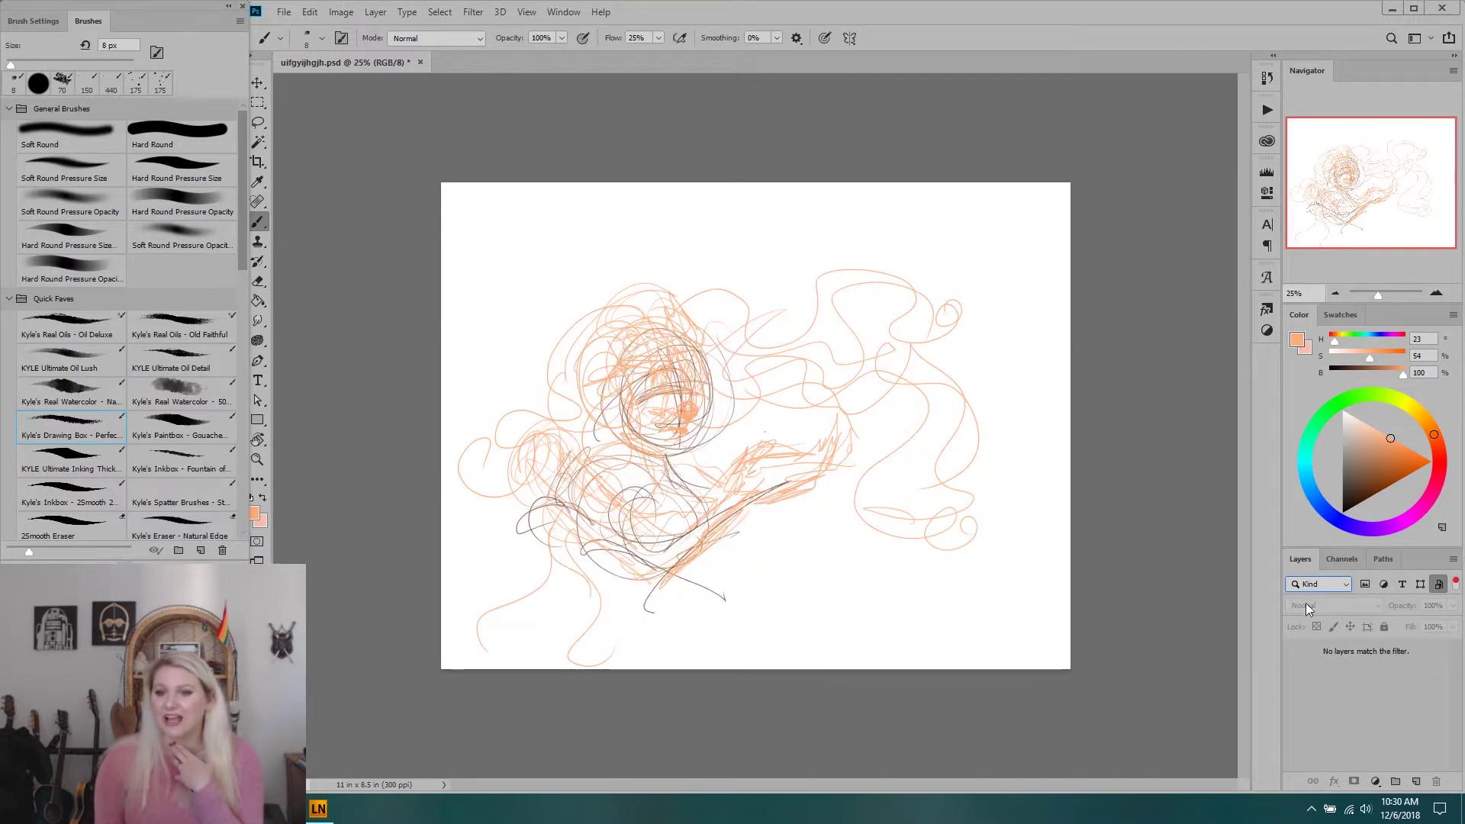
click(1402, 584)
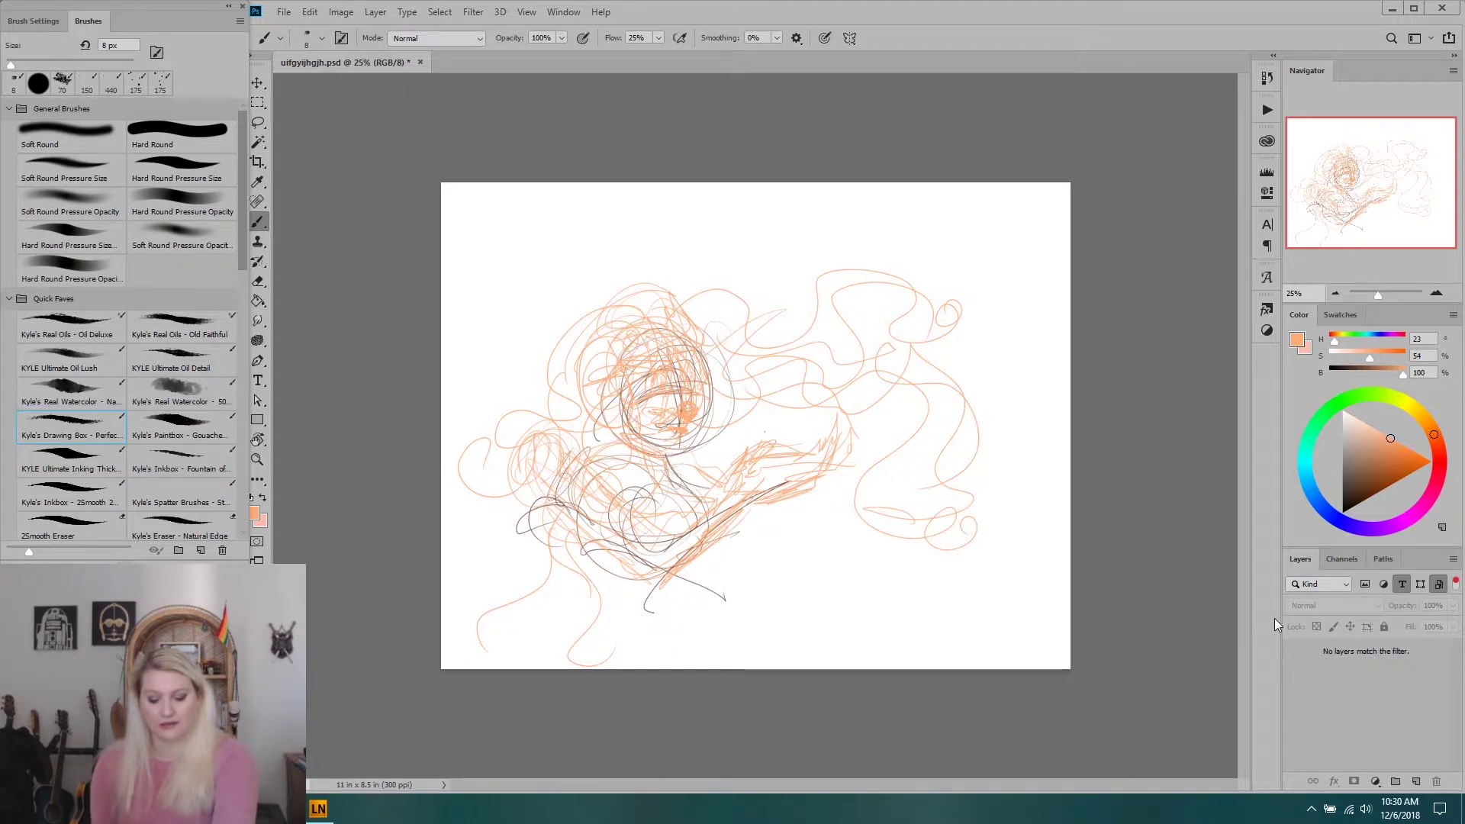
Switch to the KYLE Ultimate Inking Thick brush and try to paint on the canvas.
key(period)
key(period)
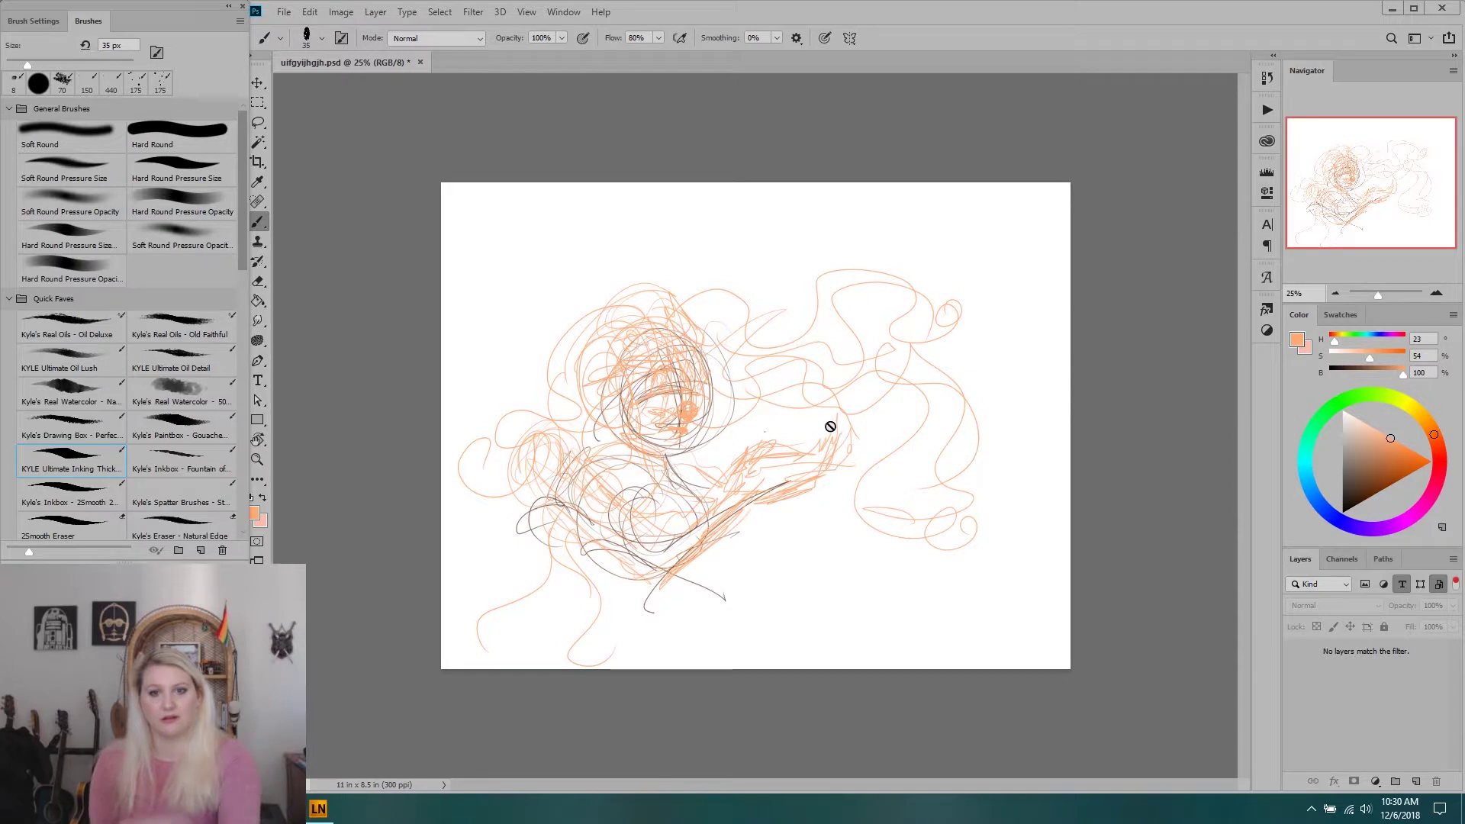
click(814, 524)
click(840, 254)
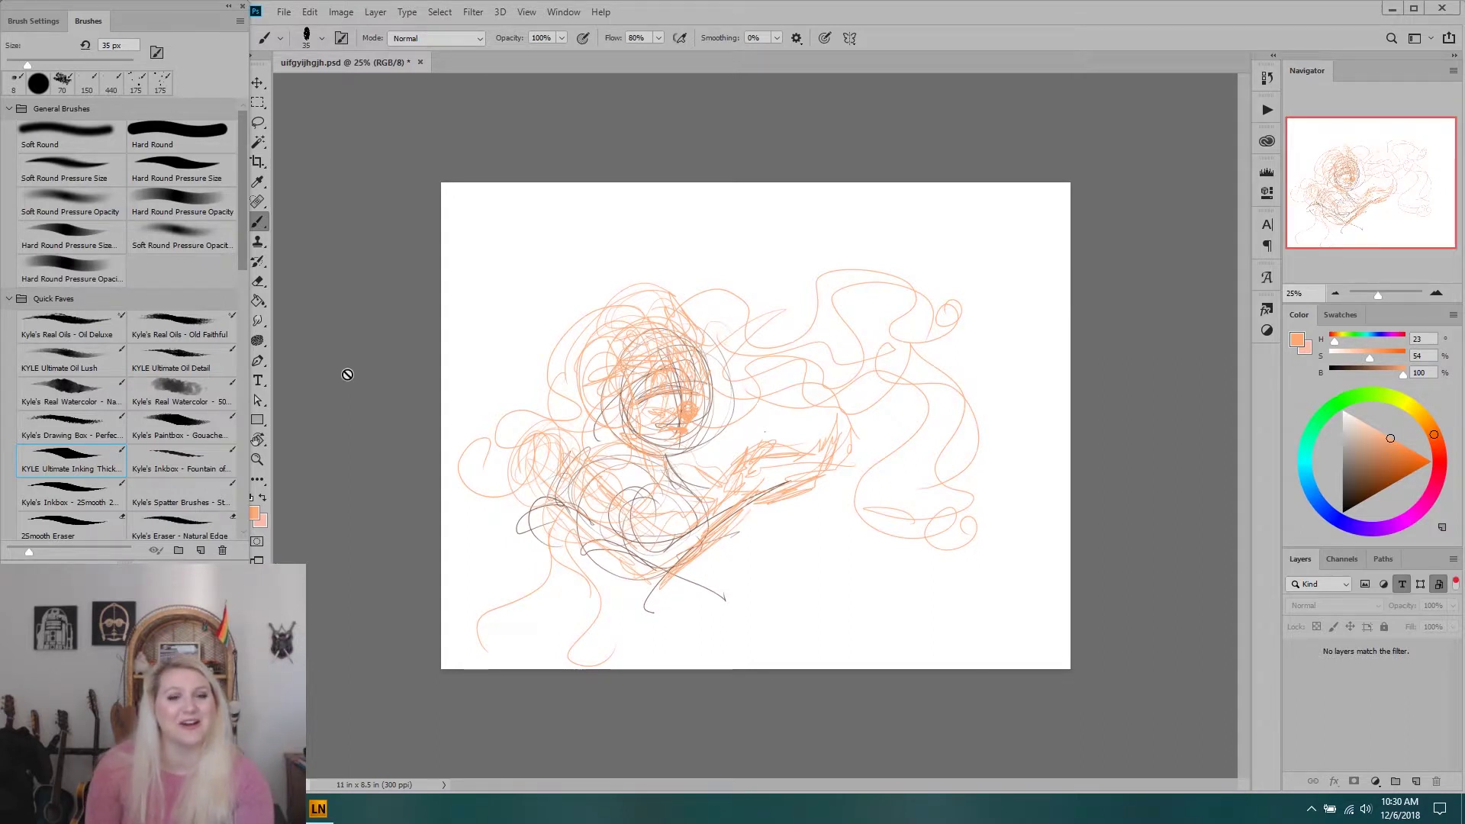
Try to smudge the canvas above the head with the Smudge tool.
key(r)
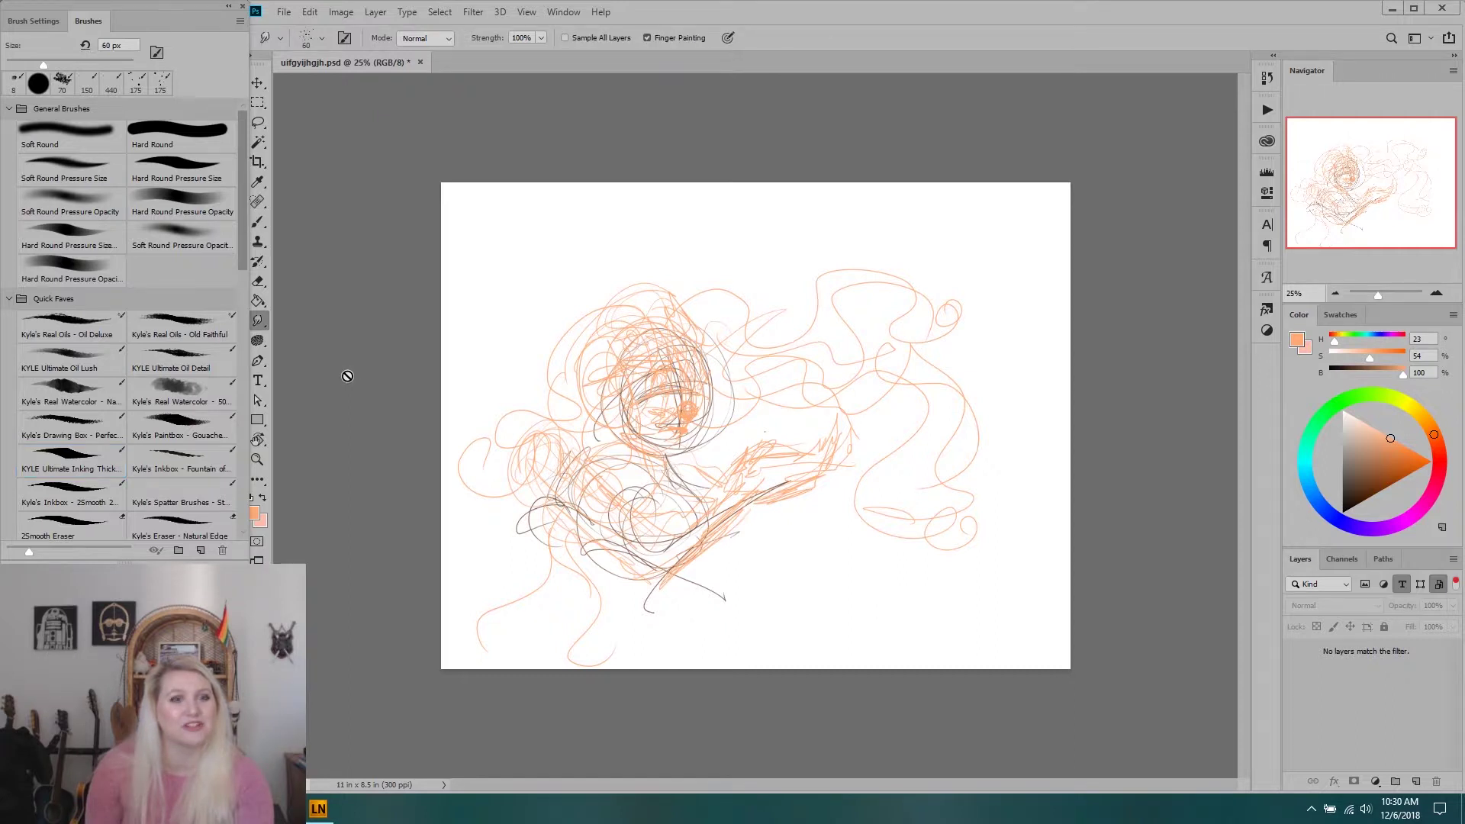
click(640, 246)
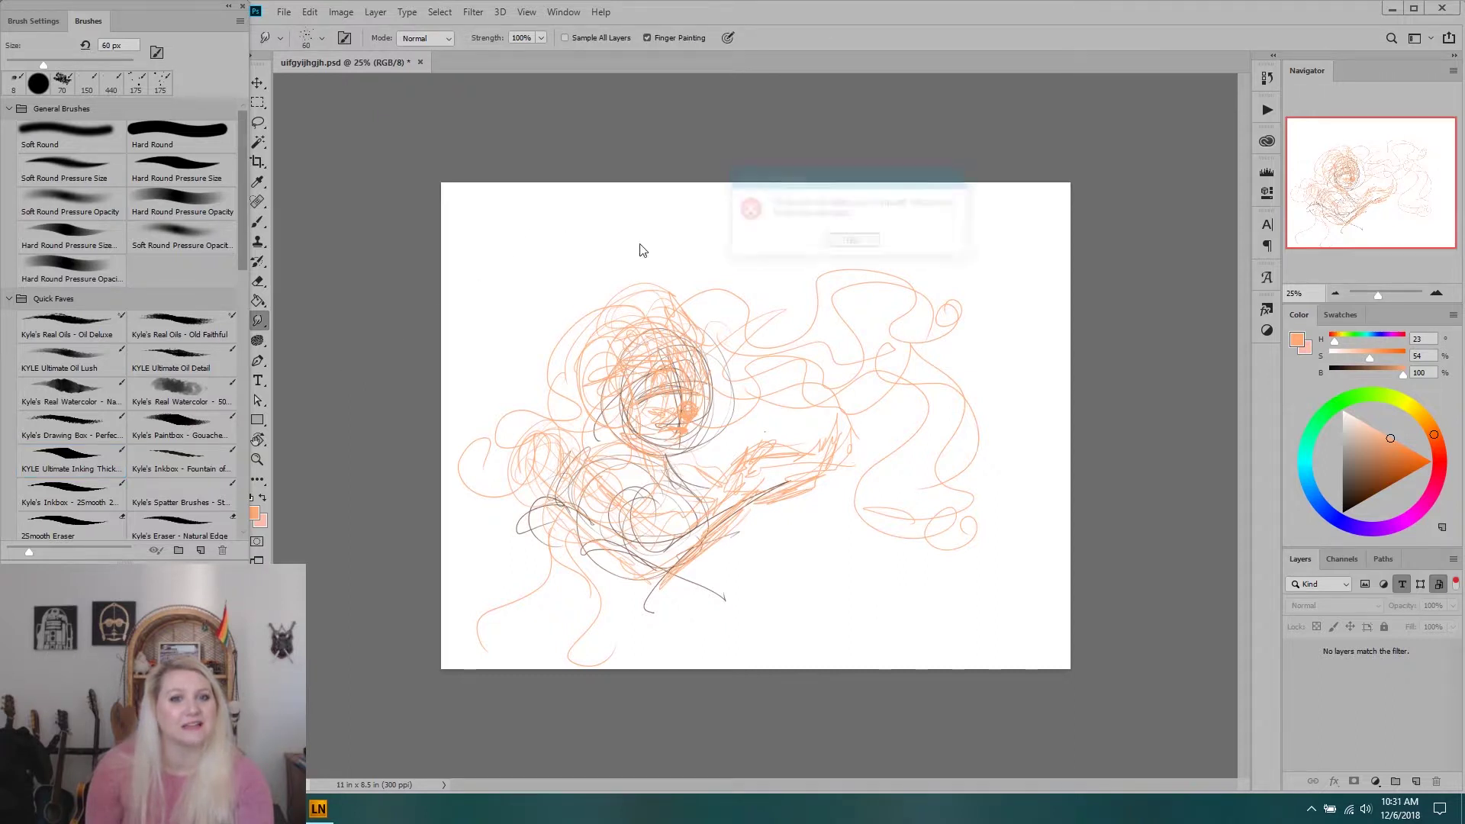
click(853, 242)
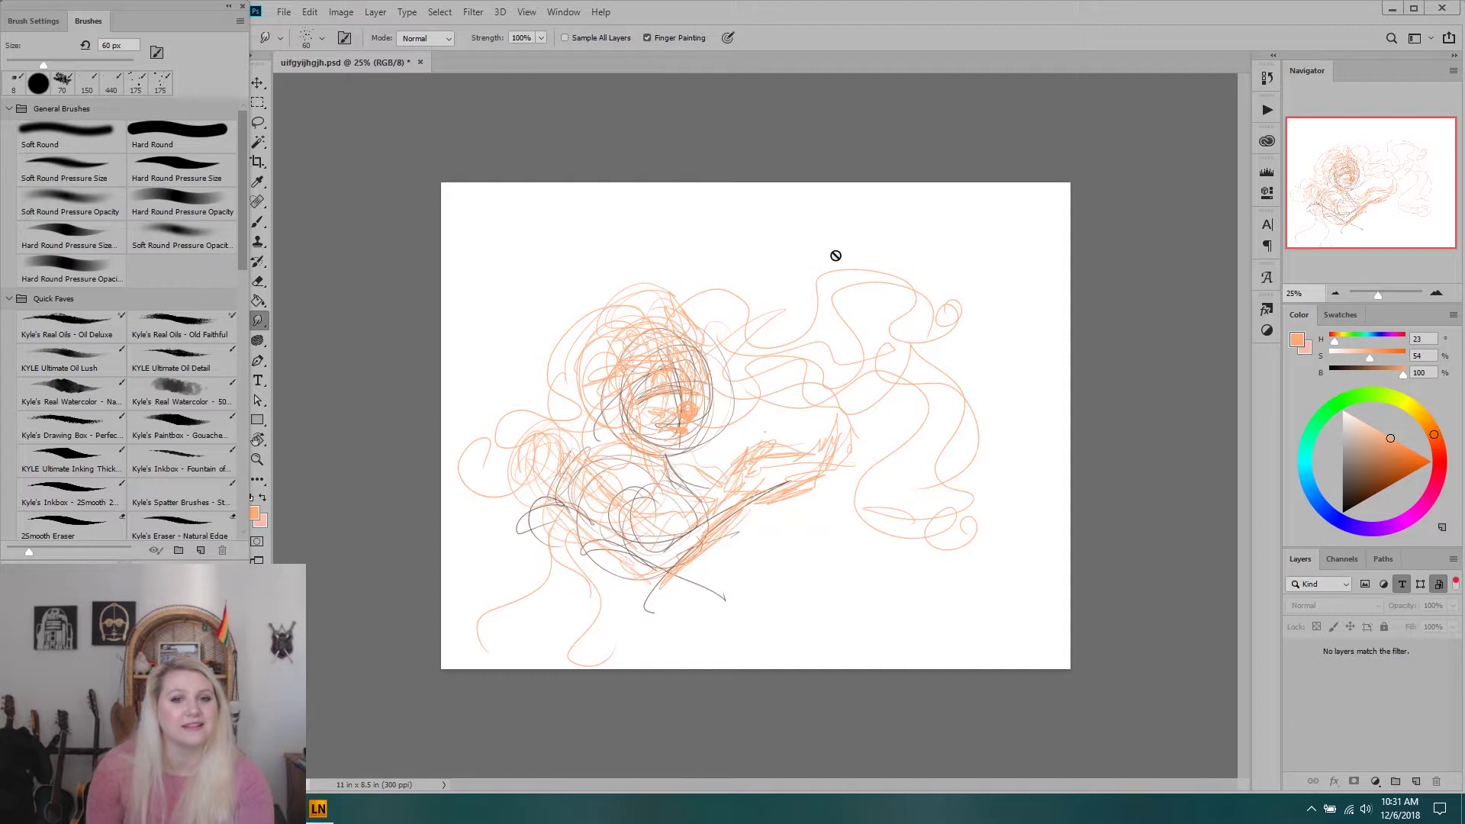
Draw test rectangular marquee selections over the sketch, ending with a narrow vertical one right of the head.
key(m)
mouse_move(645, 261)
mouse_down()
mouse_move(649, 199)
mouse_move(725, 256)
mouse_move(799, 231)
mouse_move(889, 328)
mouse_move(966, 336)
mouse_move(942, 245)
mouse_move(889, 216)
mouse_move(848, 260)
mouse_move(750, 293)
mouse_move(746, 268)
mouse_move(754, 307)
mouse_move(773, 313)
mouse_move(733, 366)
mouse_up()
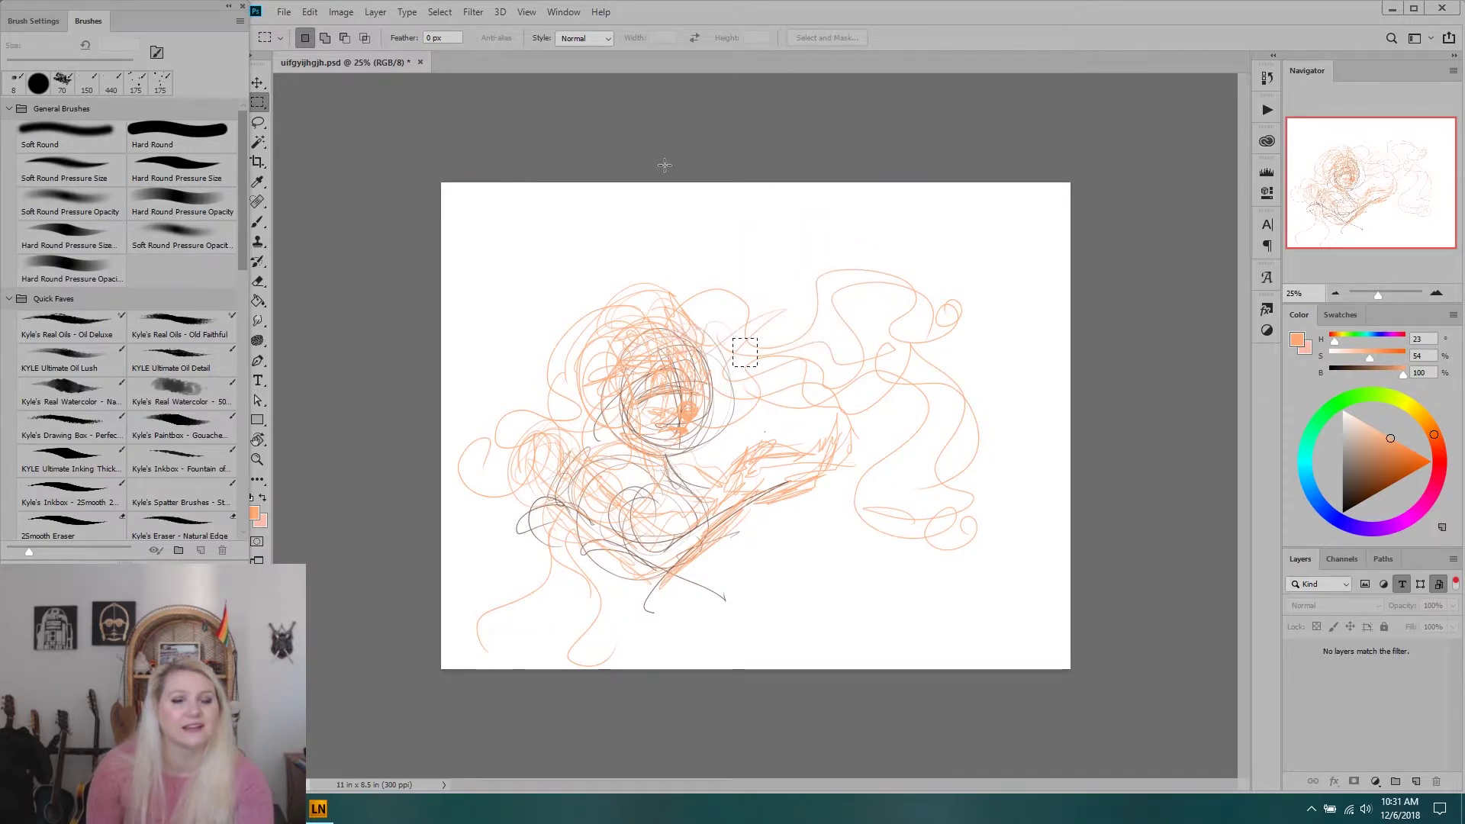
drag(756, 267, 641, 245)
click(631, 313)
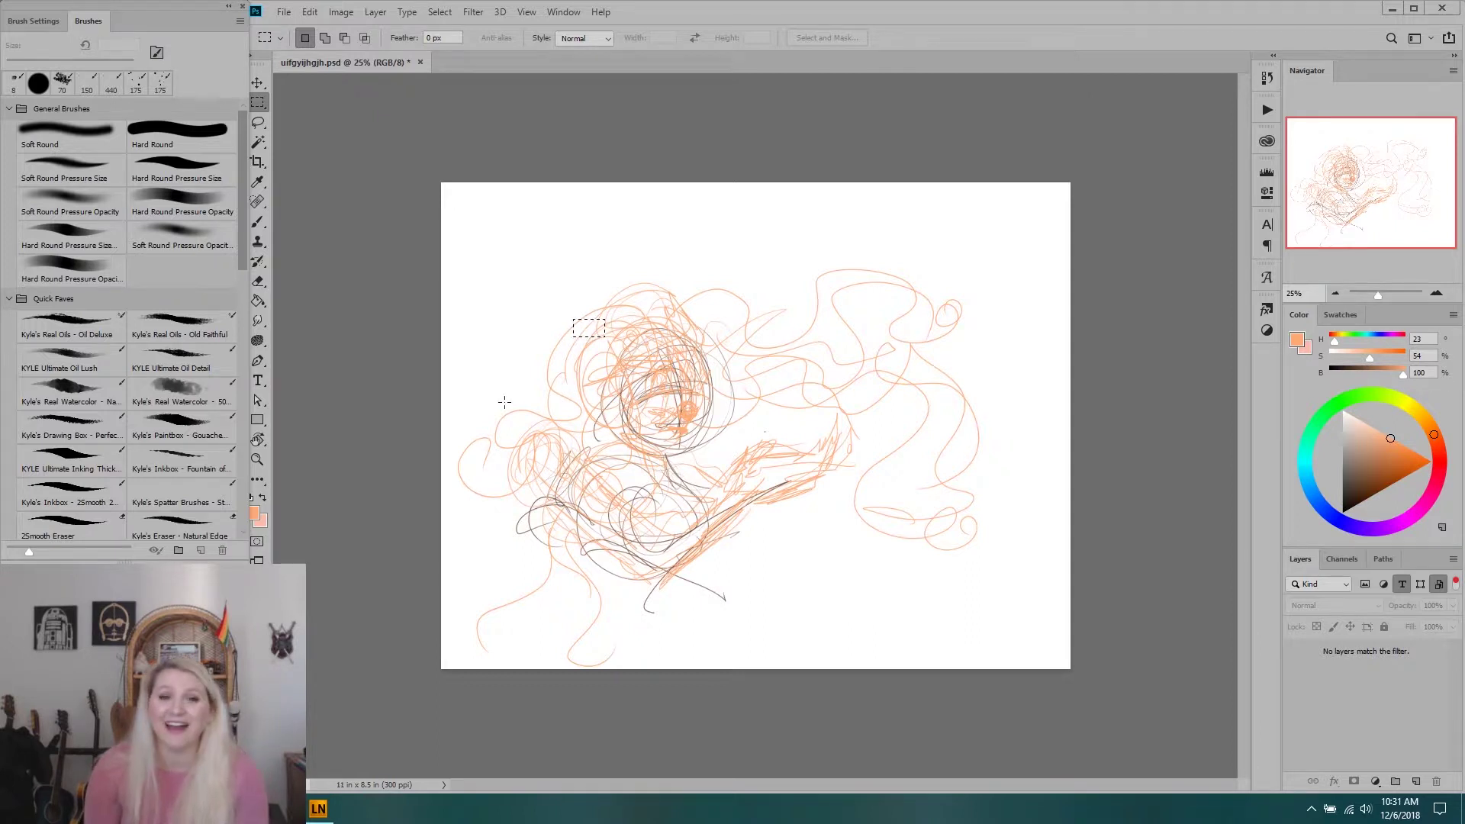
drag(562, 314, 562, 359)
drag(787, 458, 795, 344)
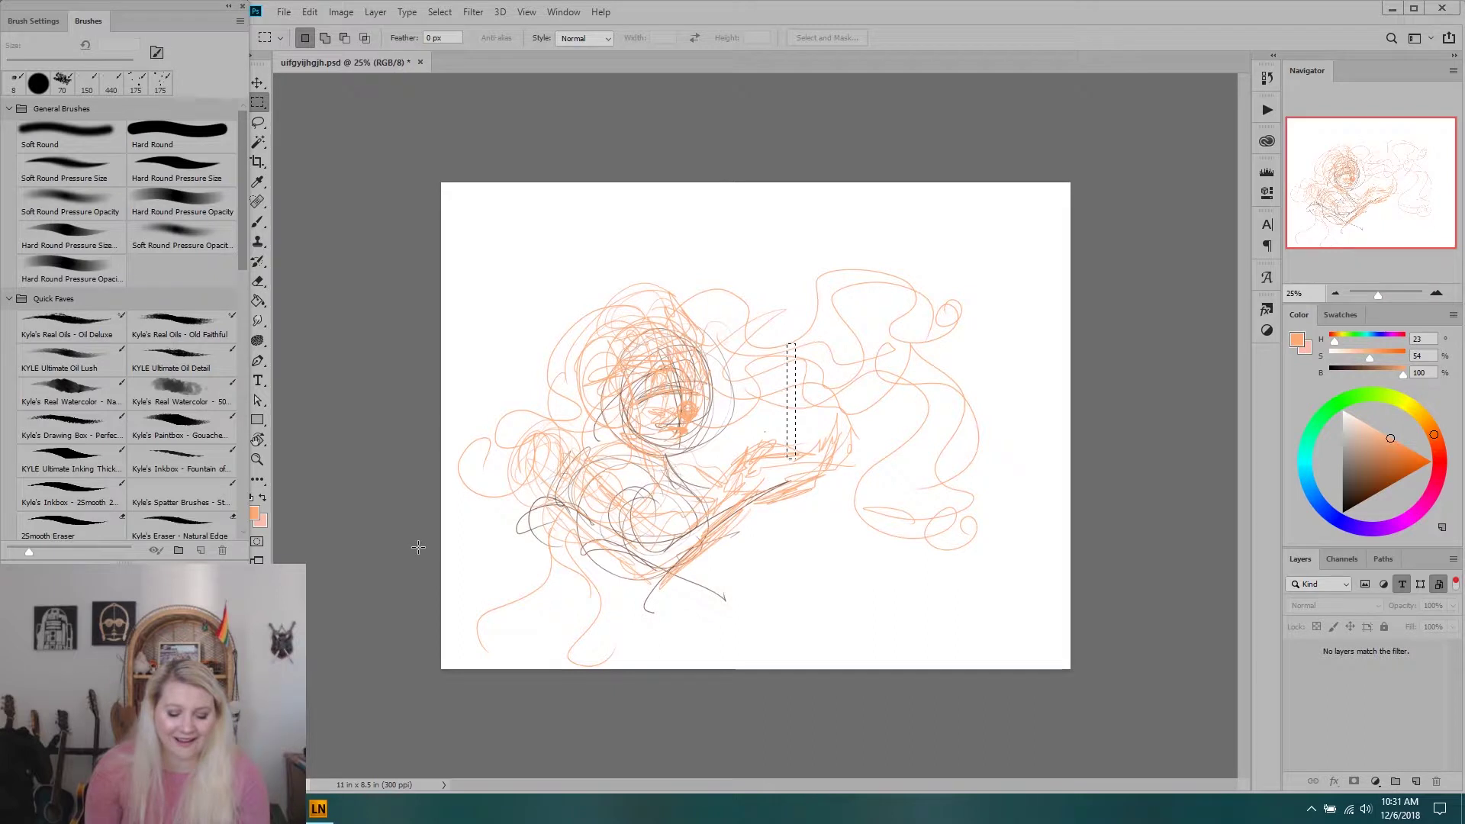
Try to paint over the head with the Soft Round Pressure Size brush.
click(78, 175)
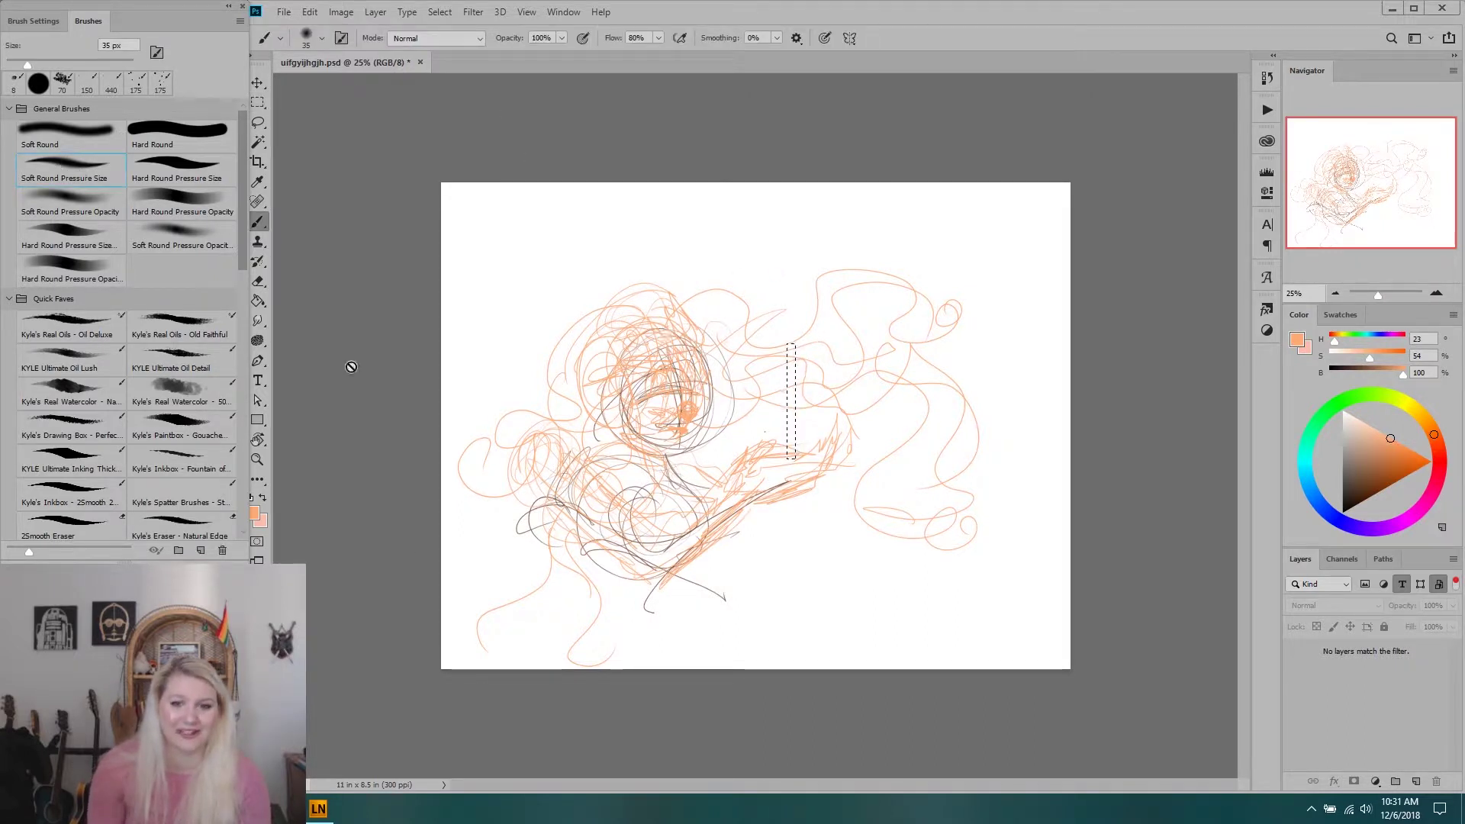
click(663, 298)
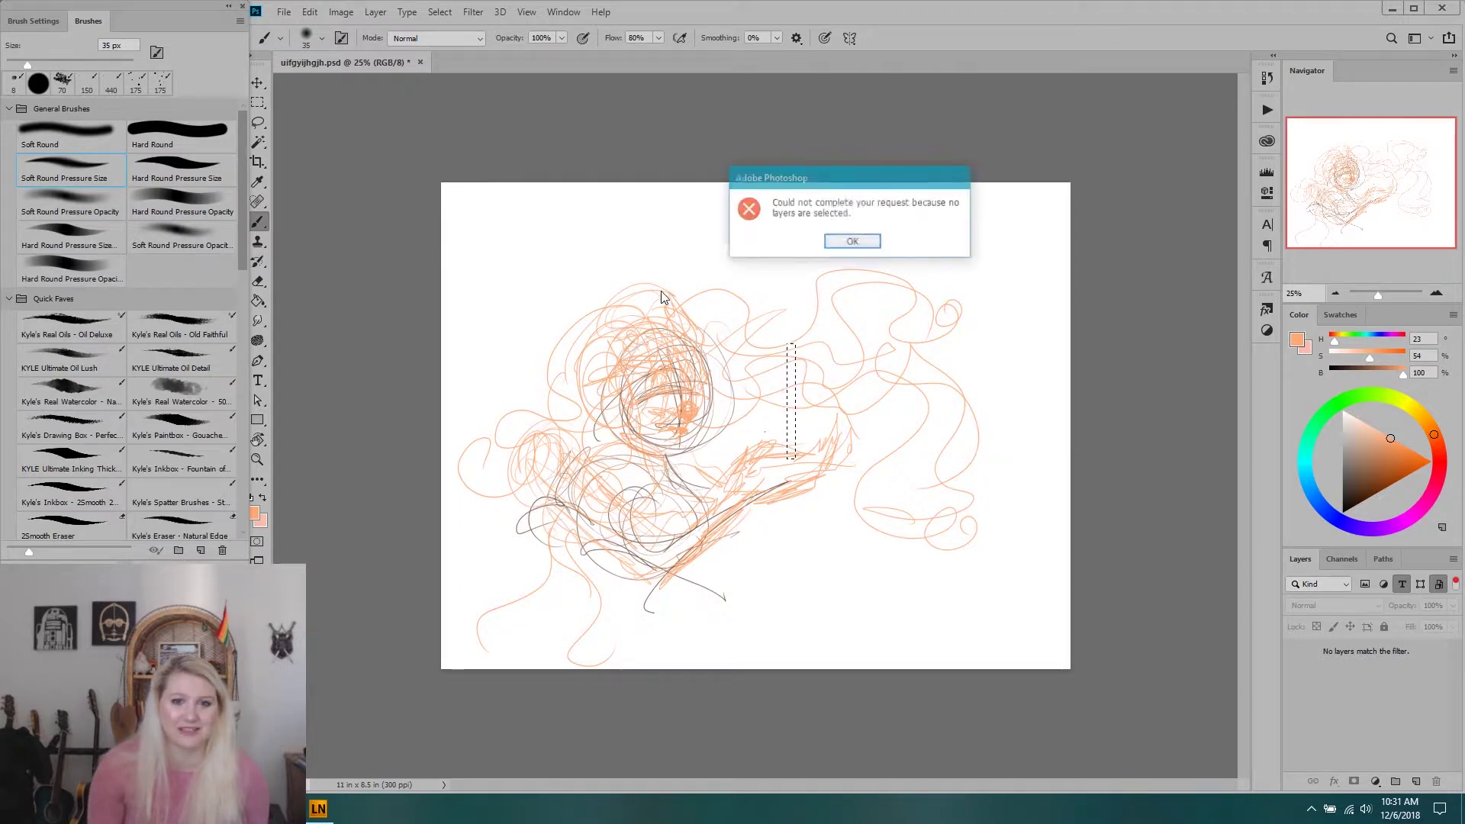
click(853, 242)
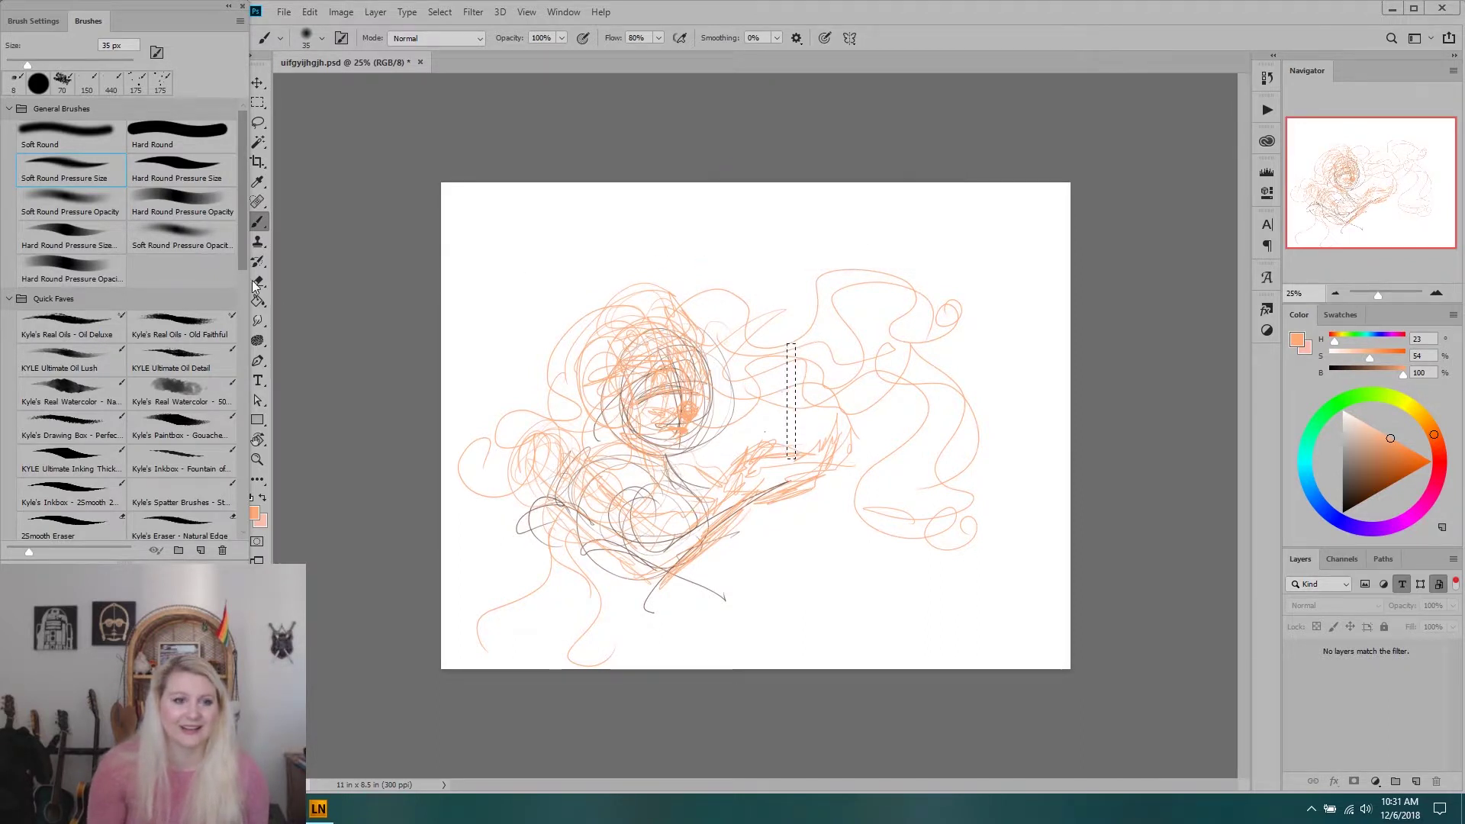
Choose the KYLE Ultimate Oil Lush brush and try to paint over the head.
click(89, 355)
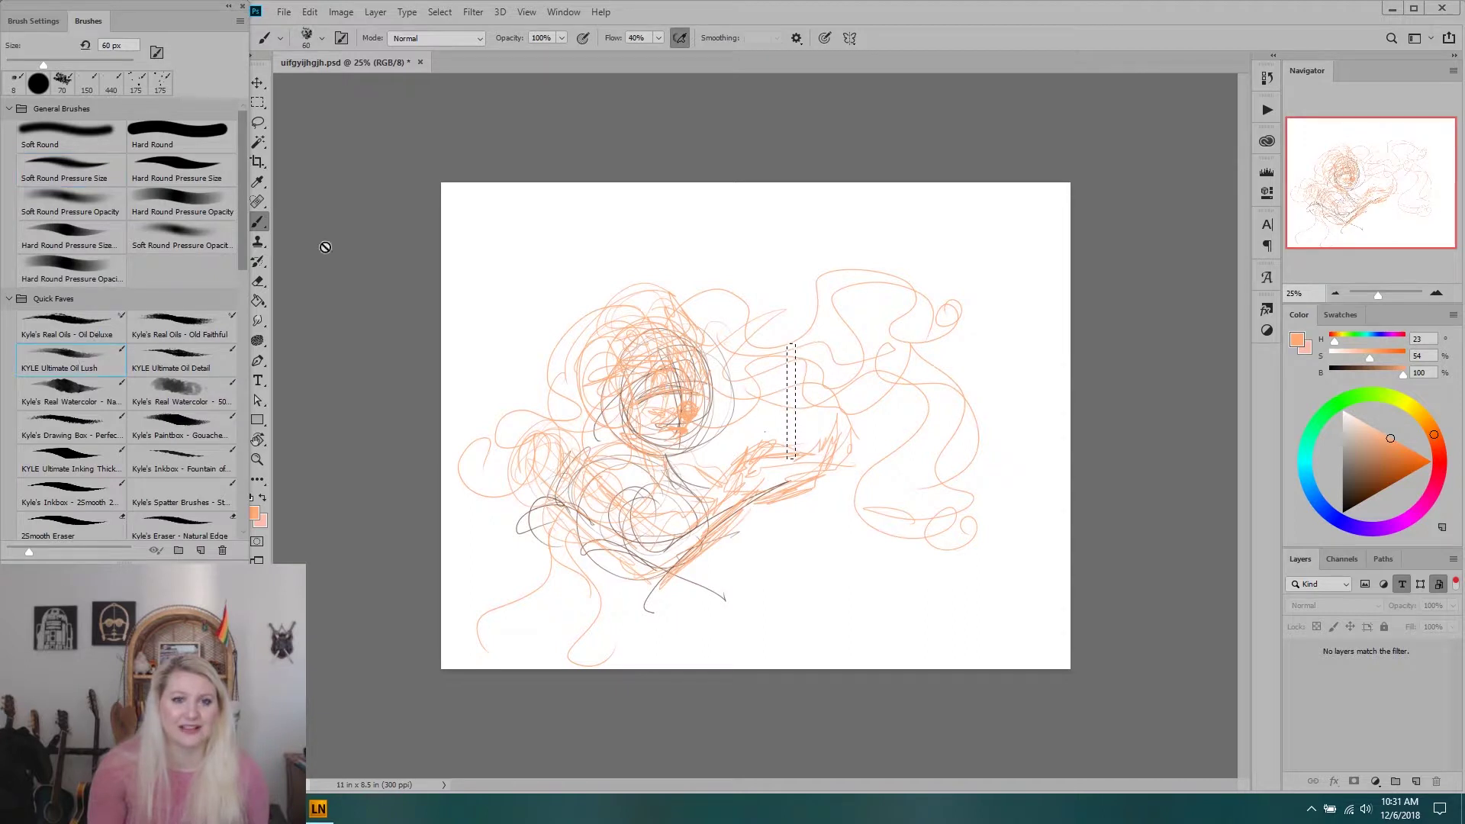
click(661, 317)
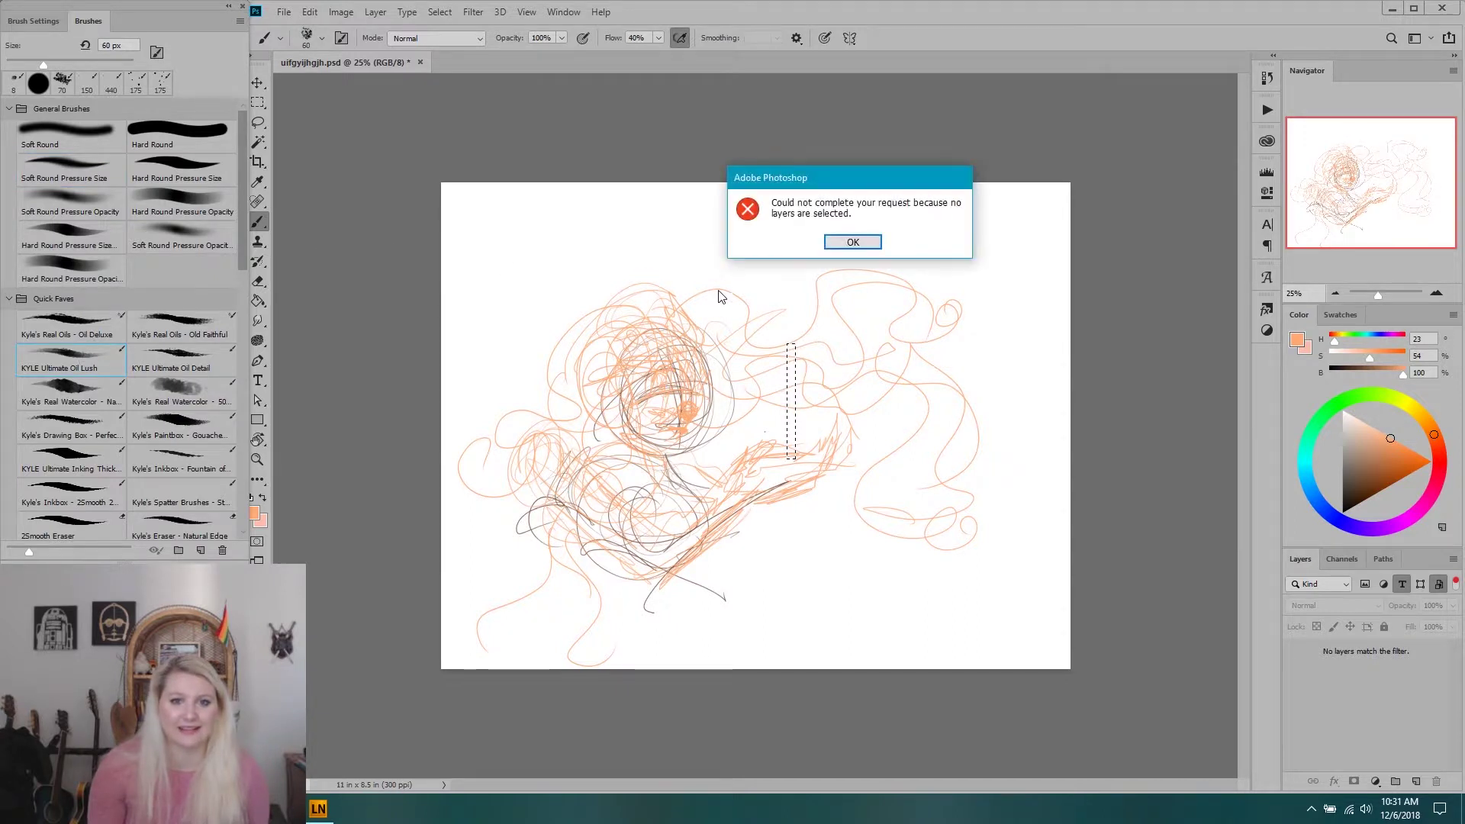
click(853, 242)
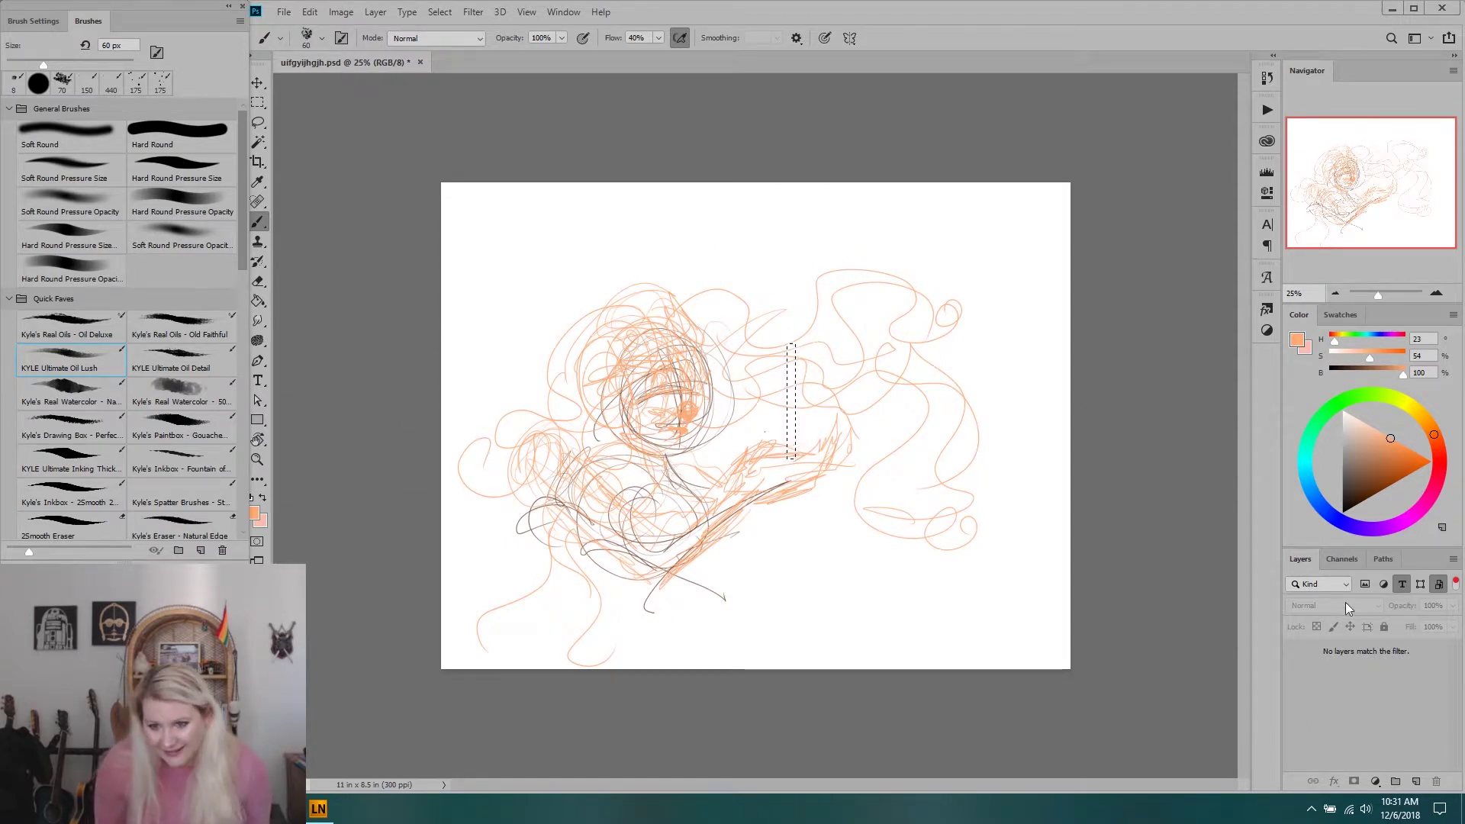
Clear the smart object and type filters from the layer list.
click(1335, 559)
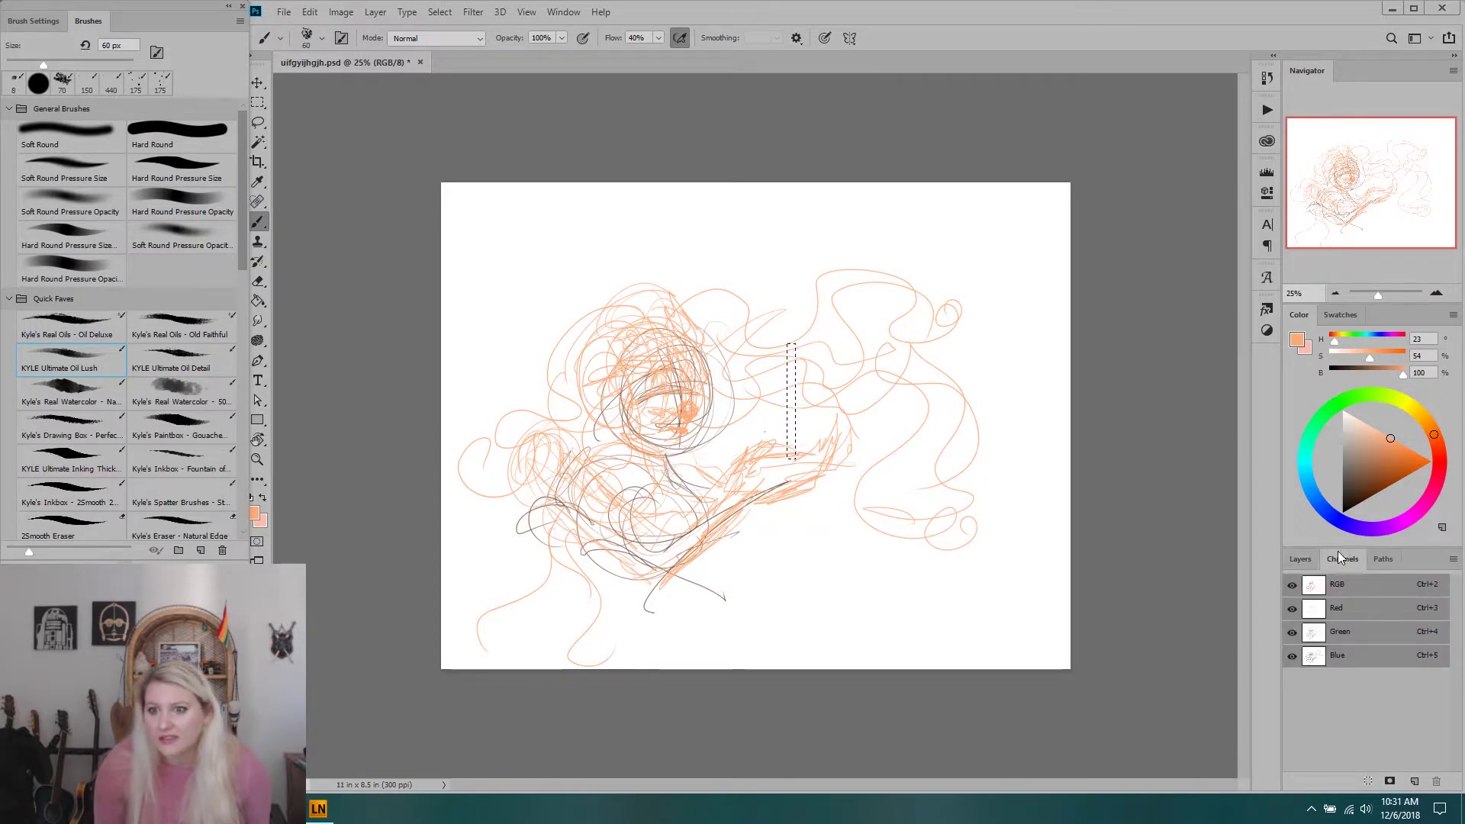
click(1299, 567)
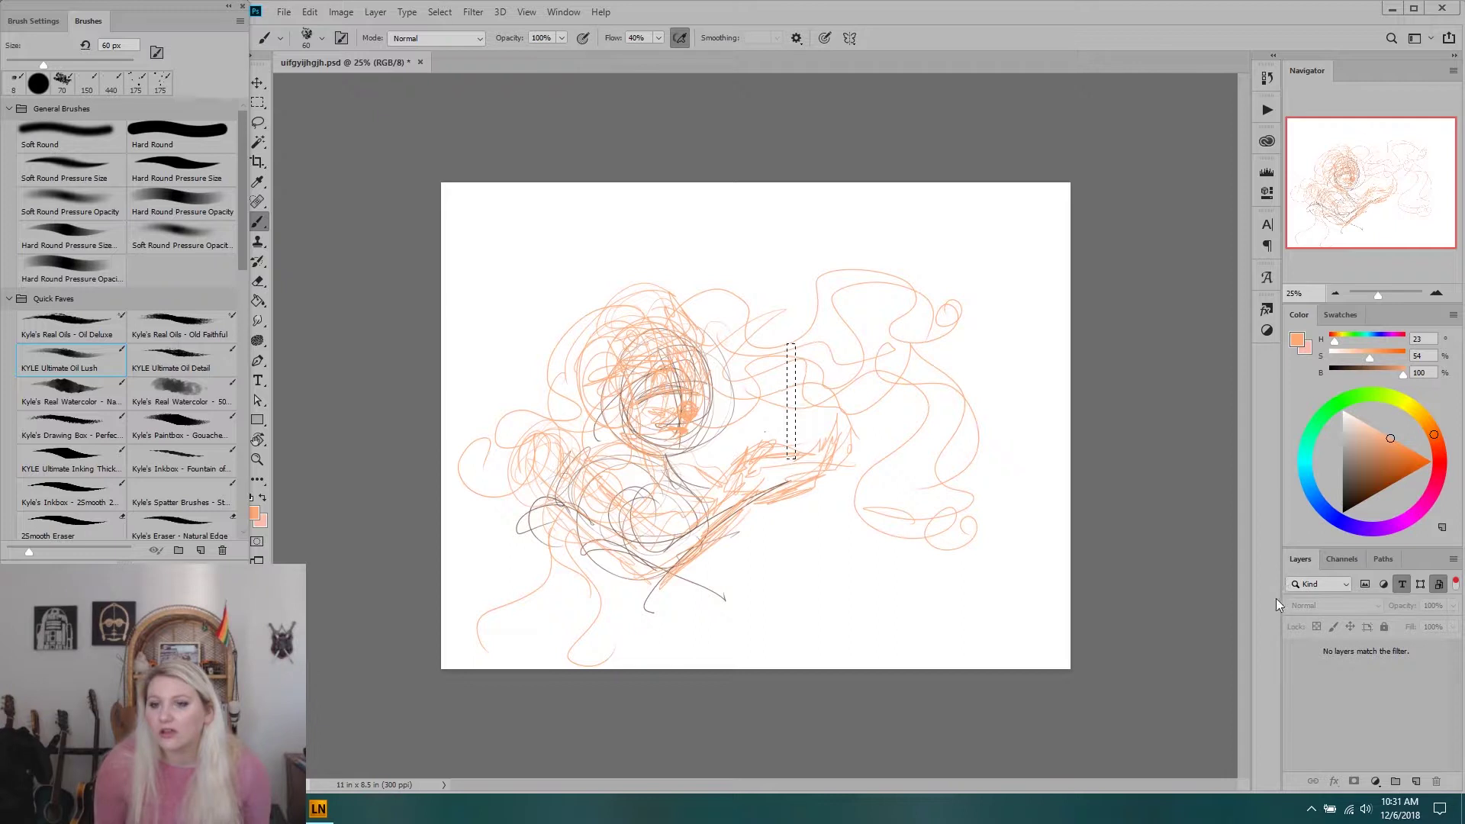
click(1439, 584)
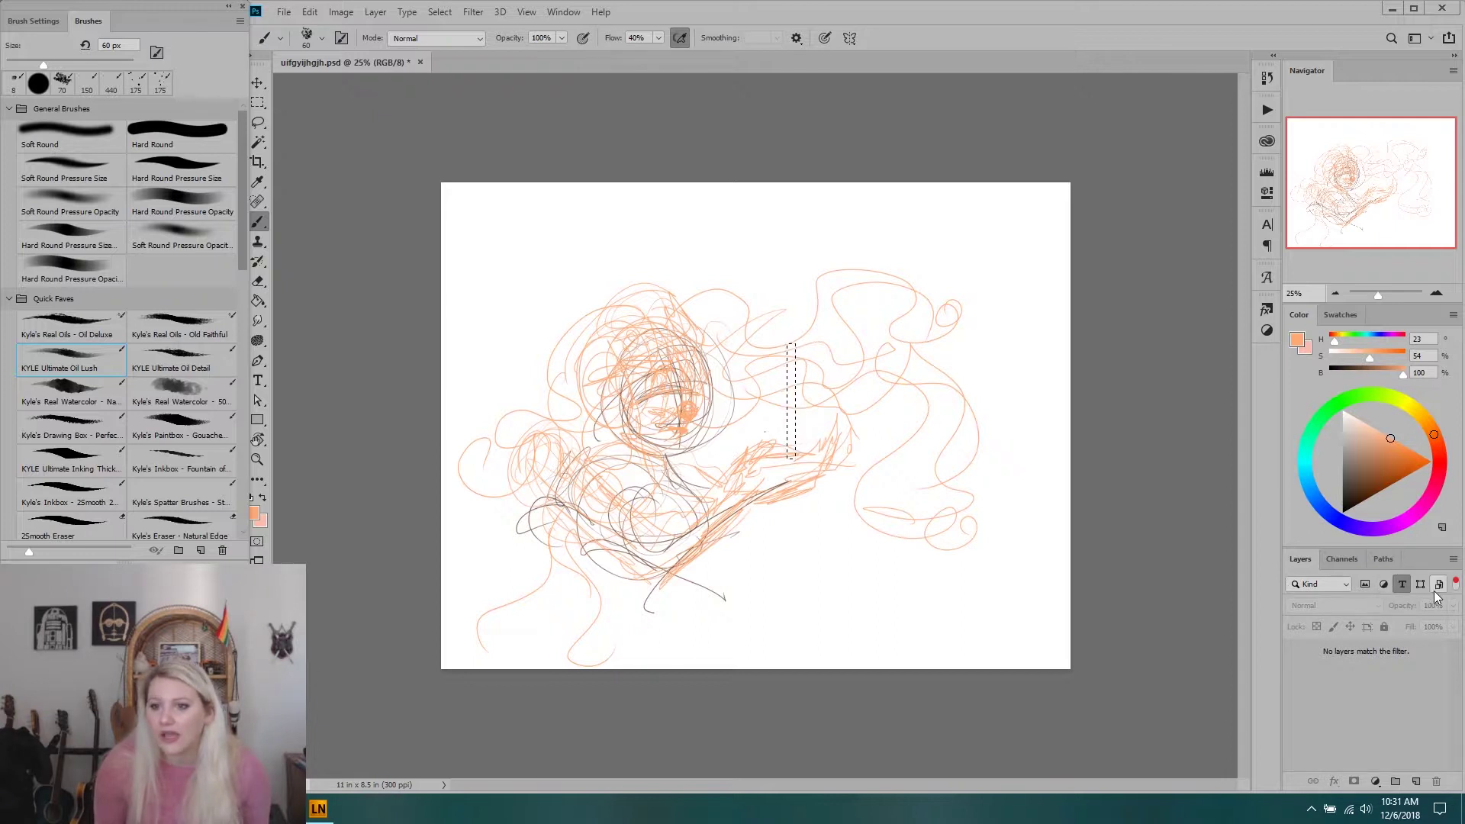
click(1403, 585)
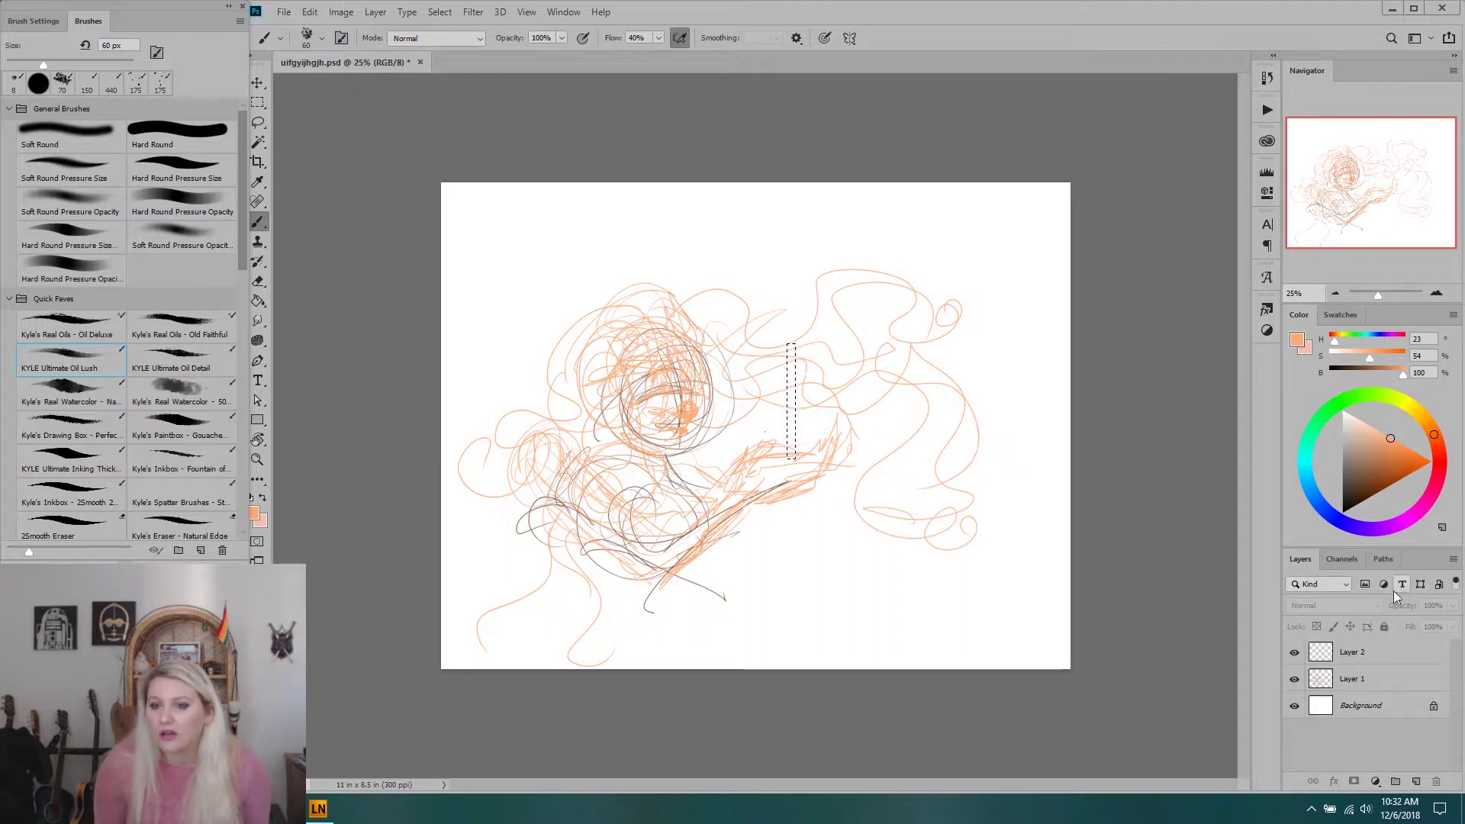
Select Layer 2 and set the foreground colour to brown (H 23, S 63, B 50).
click(1337, 658)
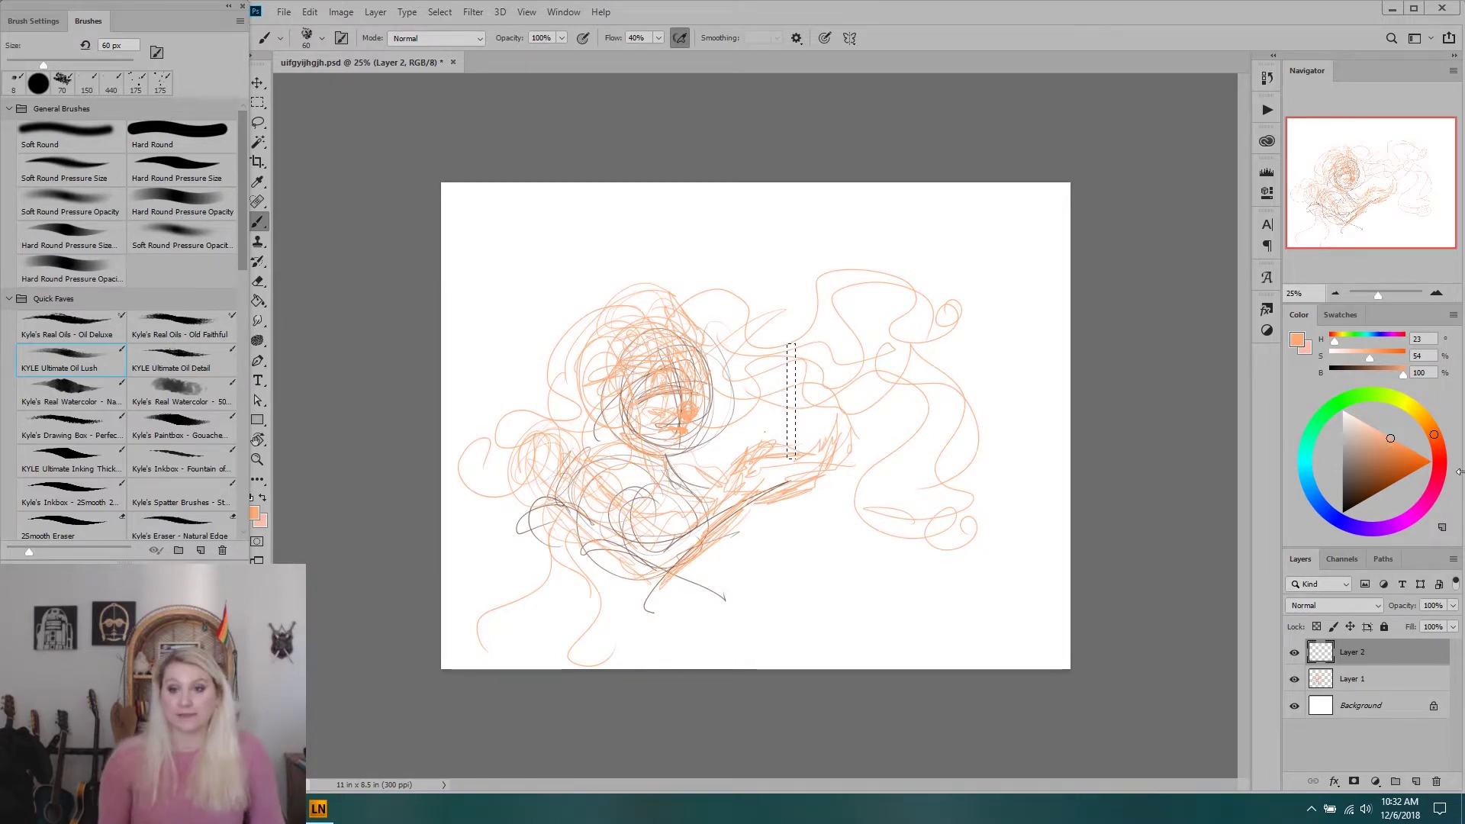
drag(1430, 456, 1371, 478)
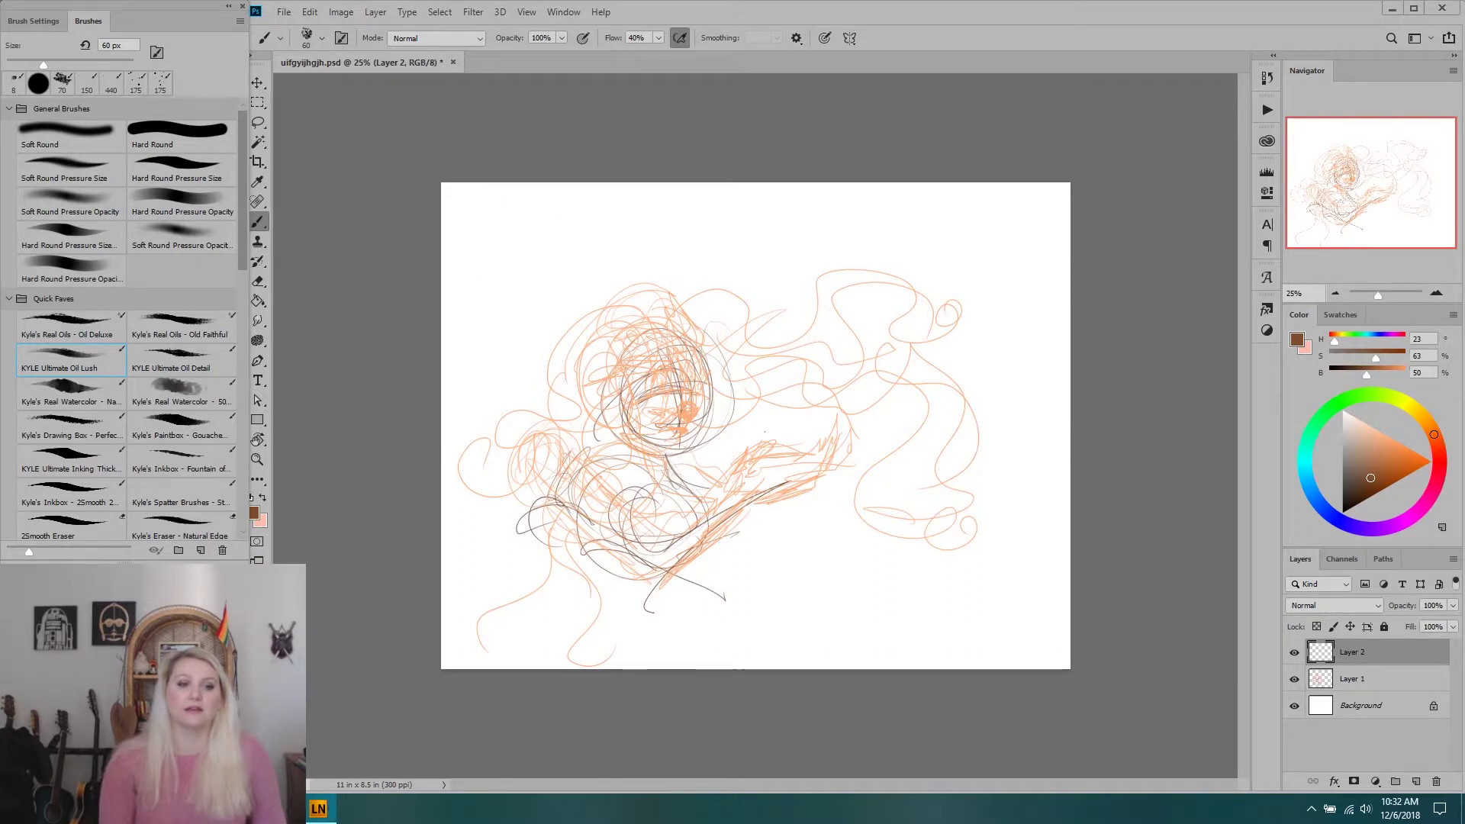
key(ctrl+alt+space)
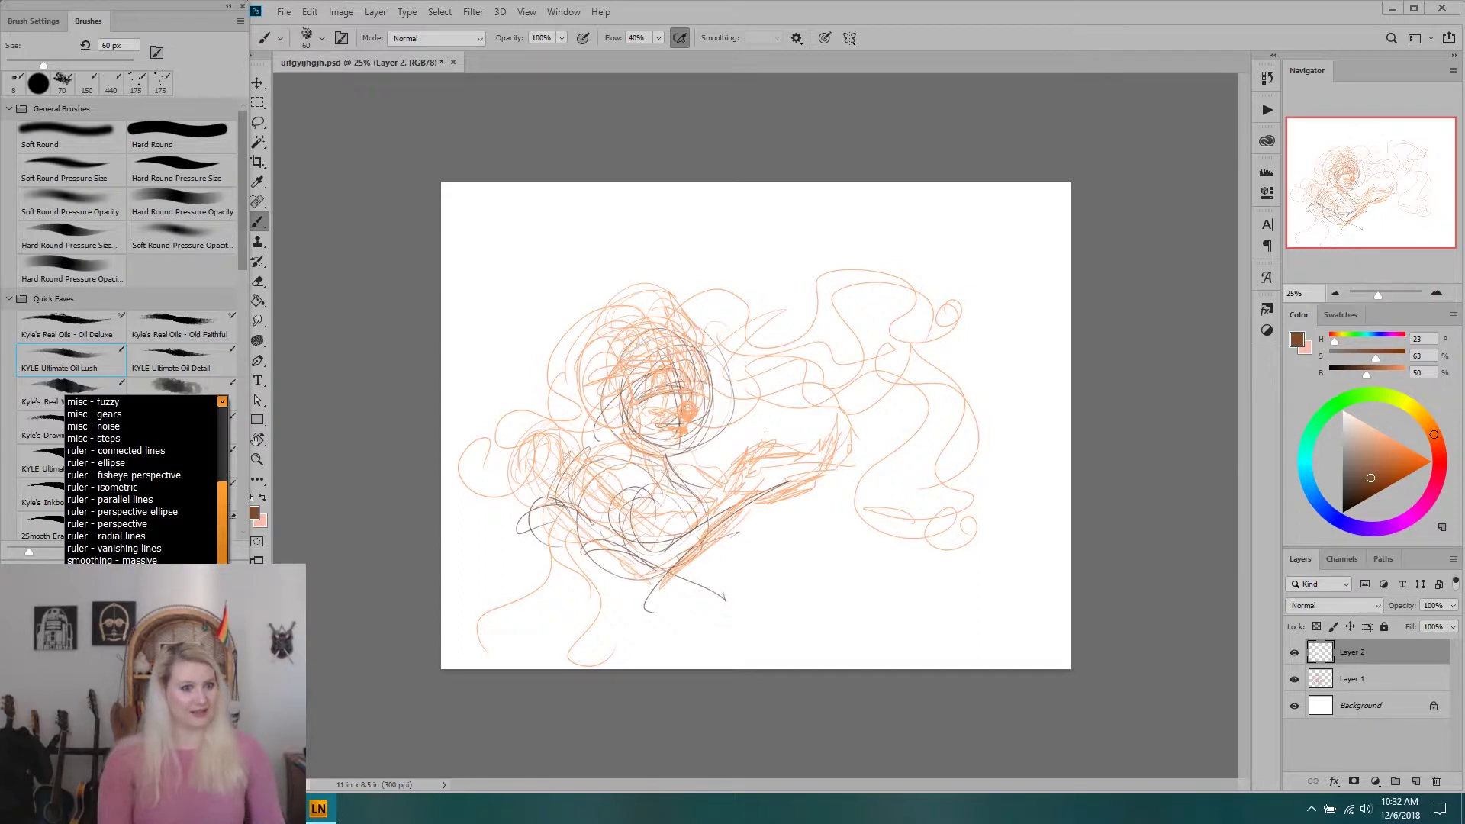
click(204, 534)
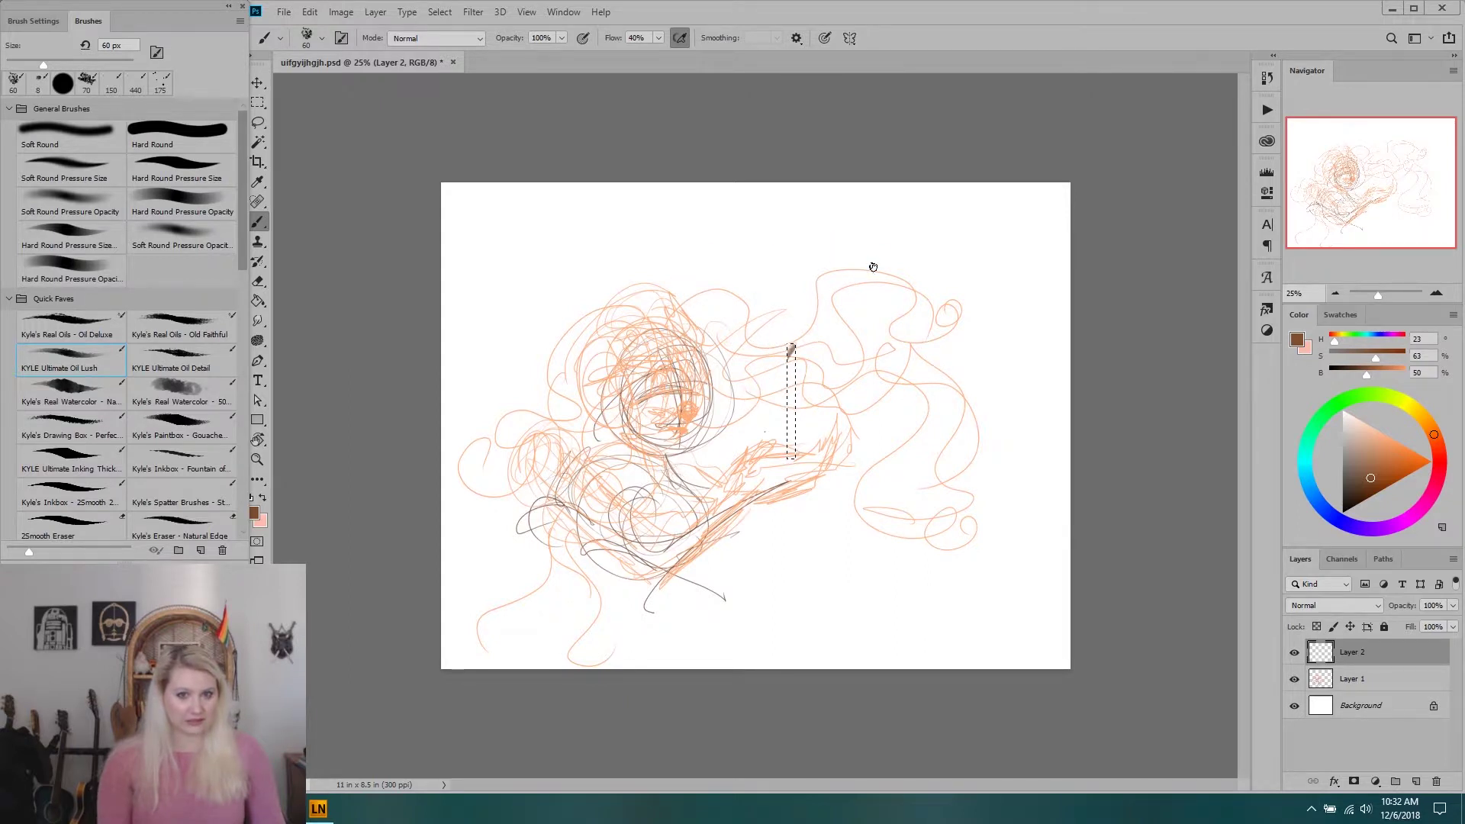
Paint a brown test stroke down the narrow selection right of the head and undo it.
drag(791, 349, 796, 405)
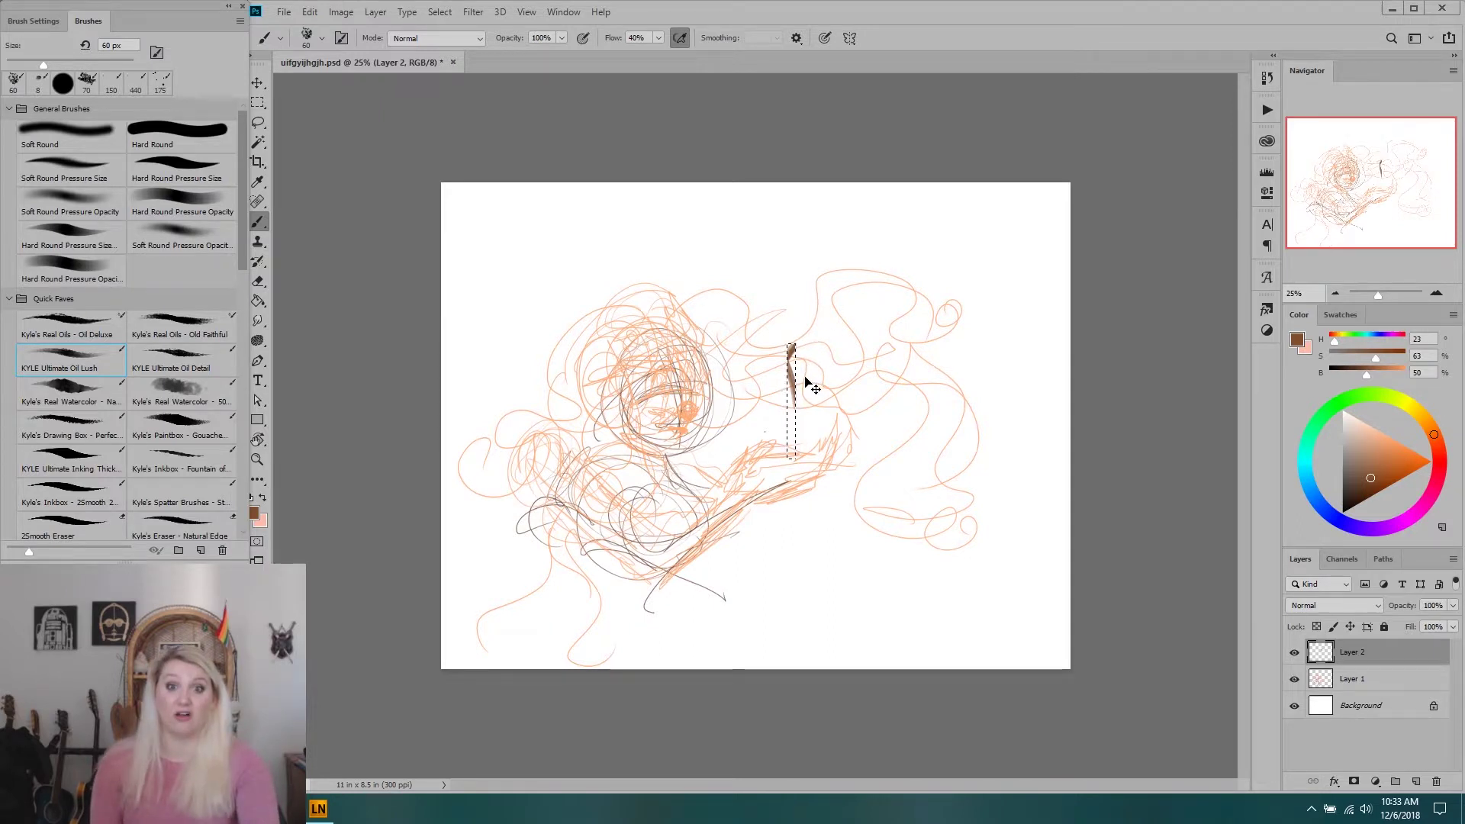
key(ctrl+z)
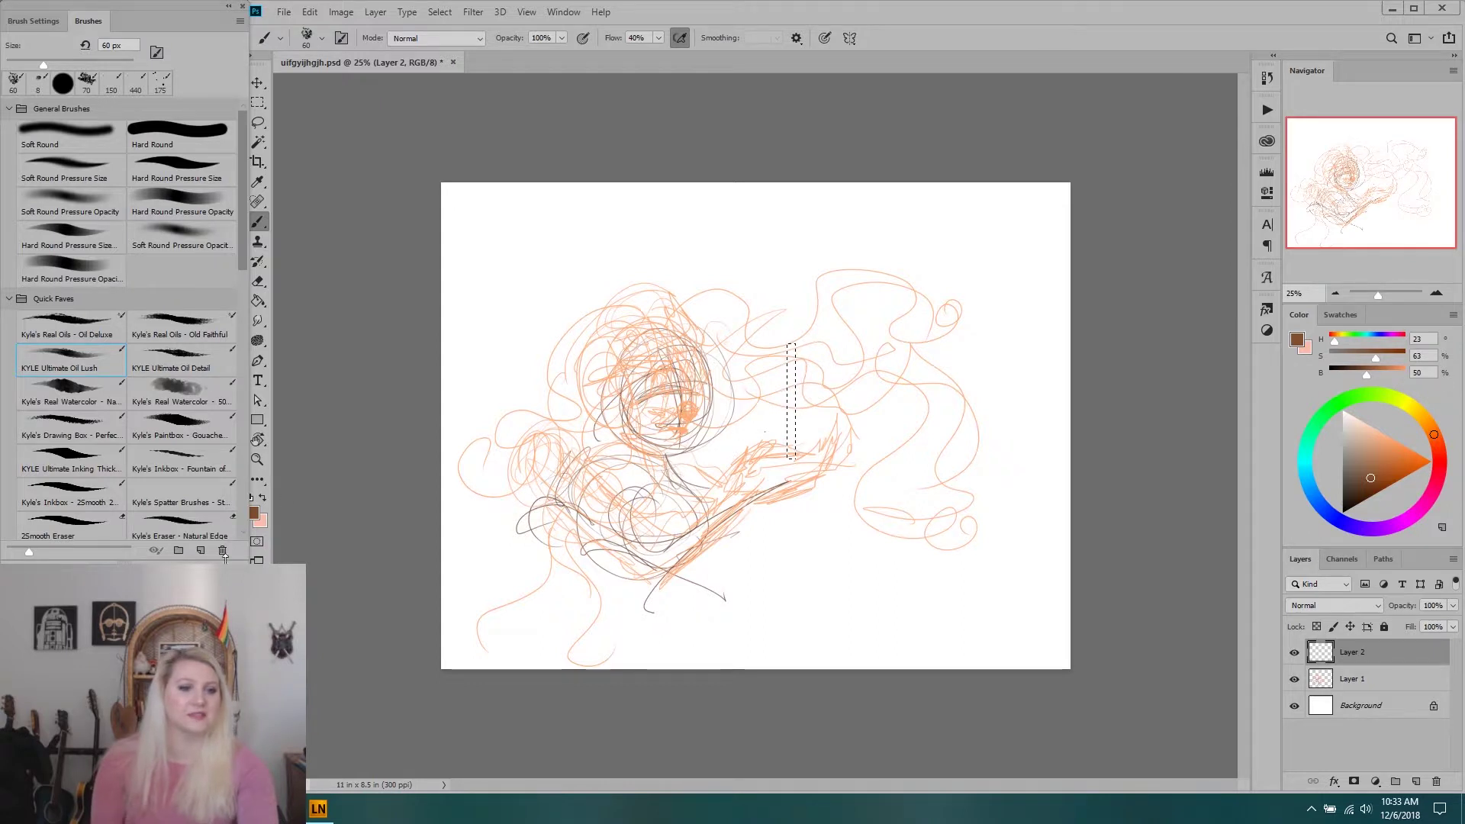
Deselect the narrow selection right of the head and reselect it.
key(F1)
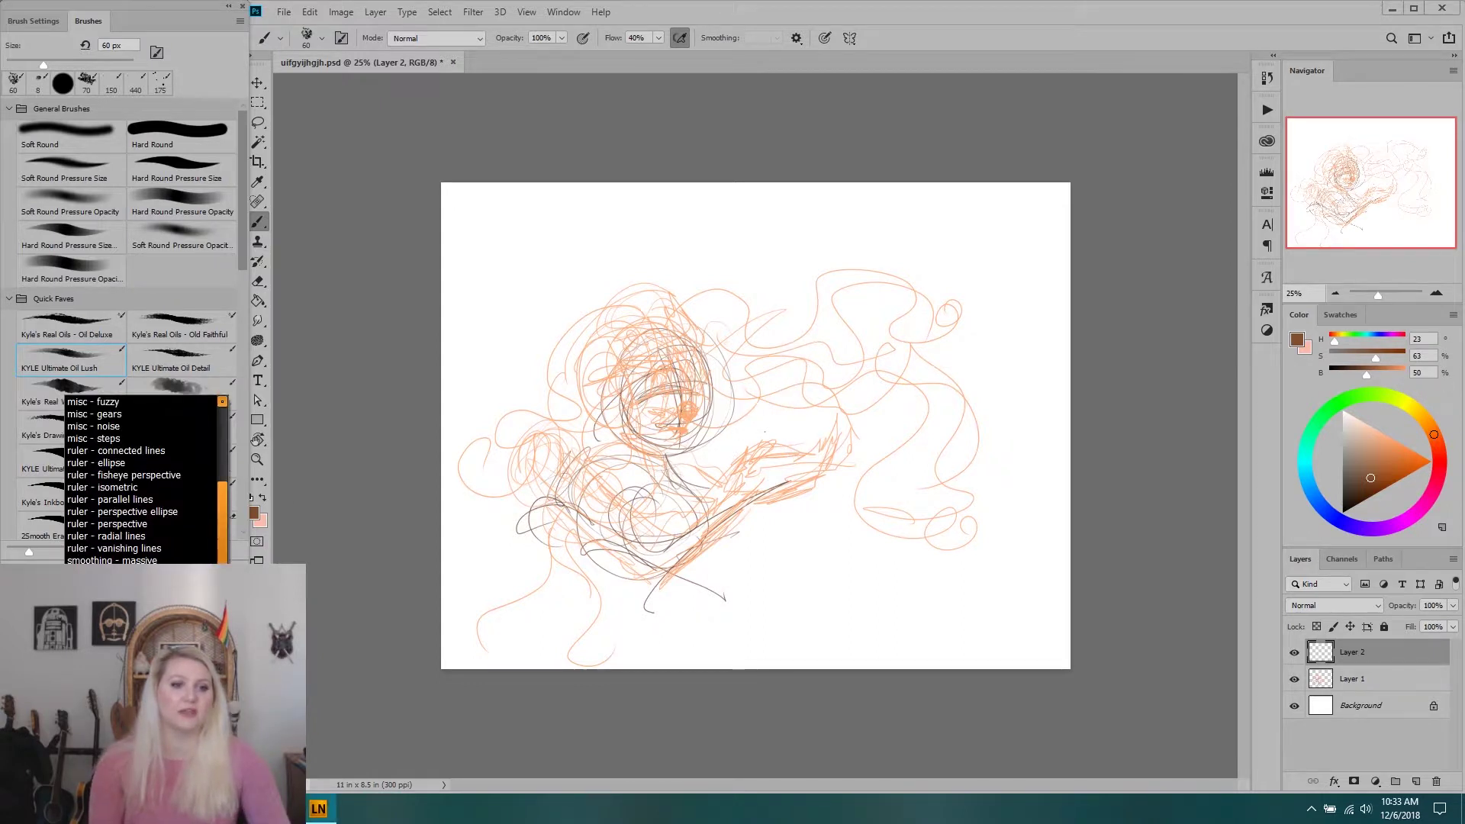
key(Escape)
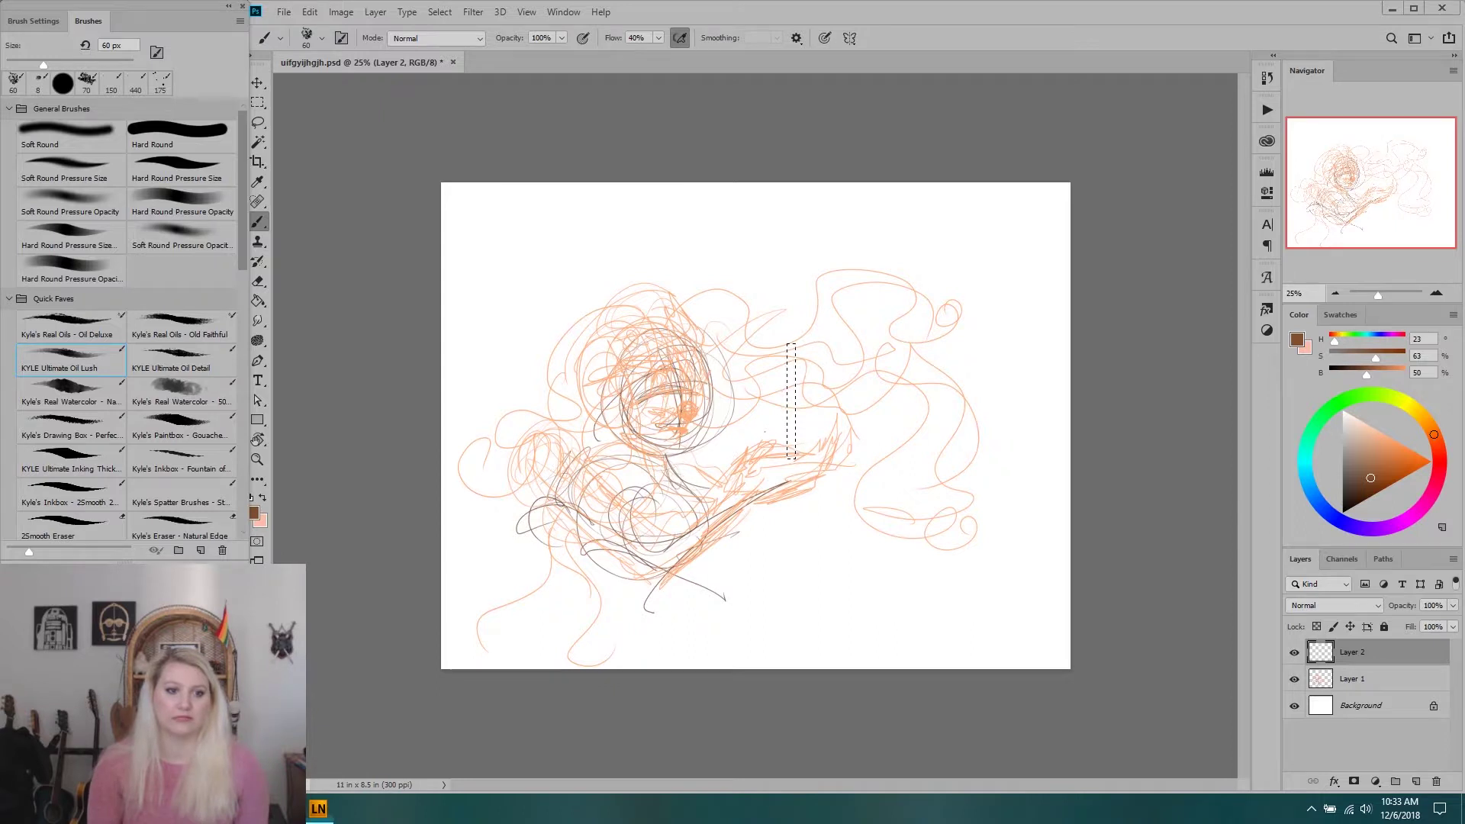
key(Escape)
key(ctrl+d)
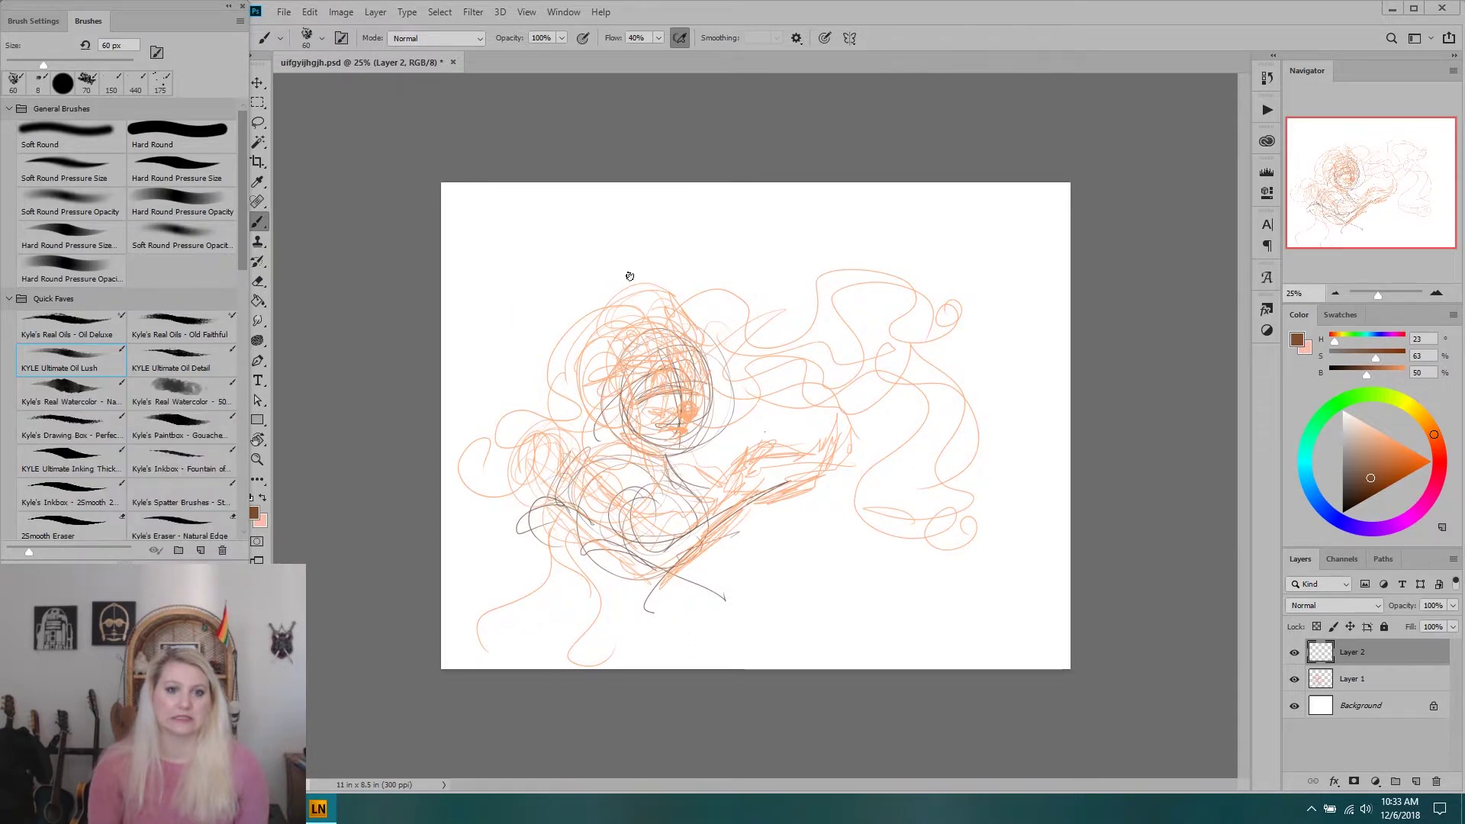
key(ctrl+shift+d)
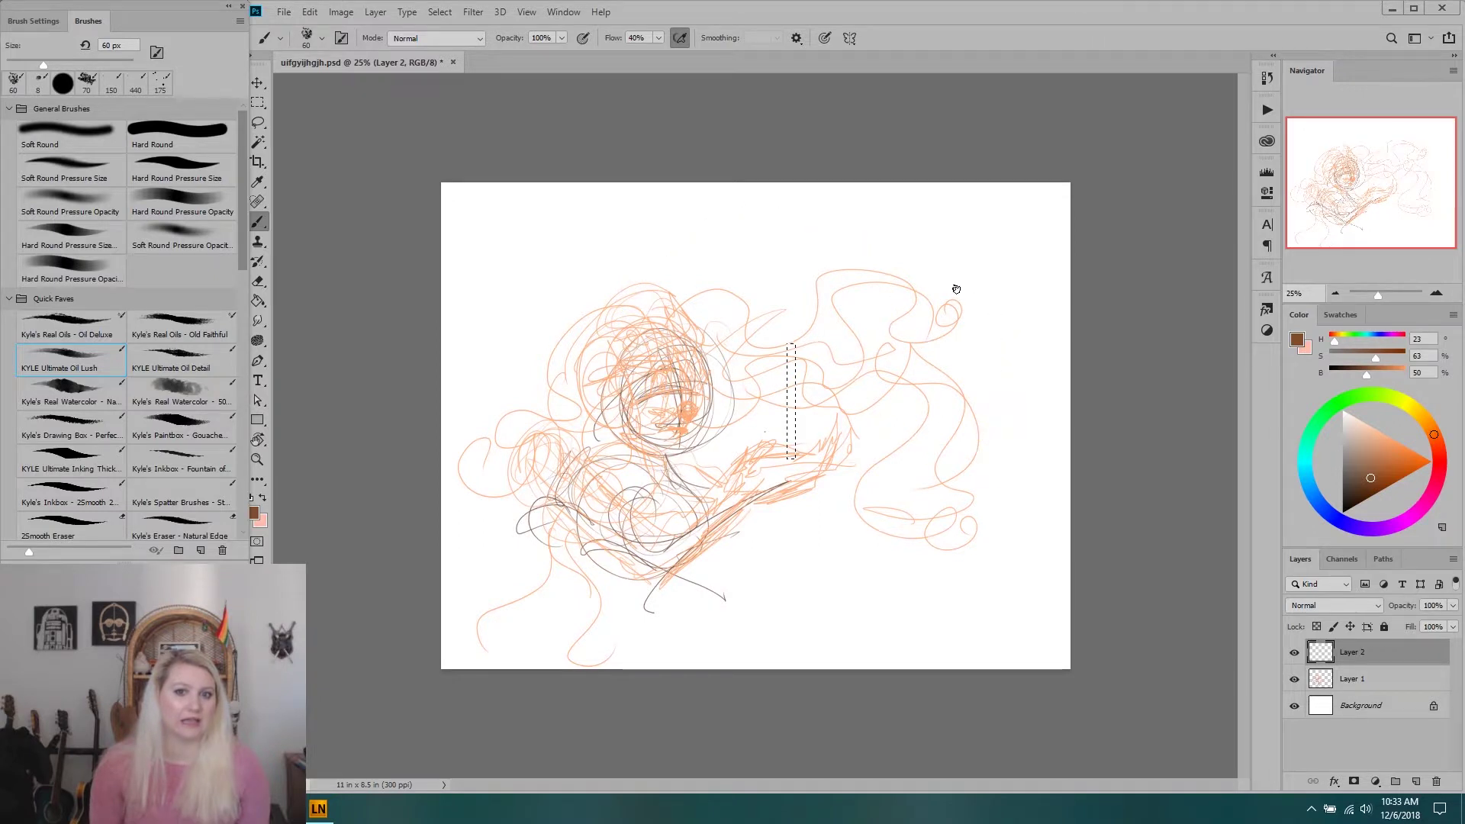
Paint a short brown test stroke inside the narrow selection and undo it.
drag(792, 432, 790, 413)
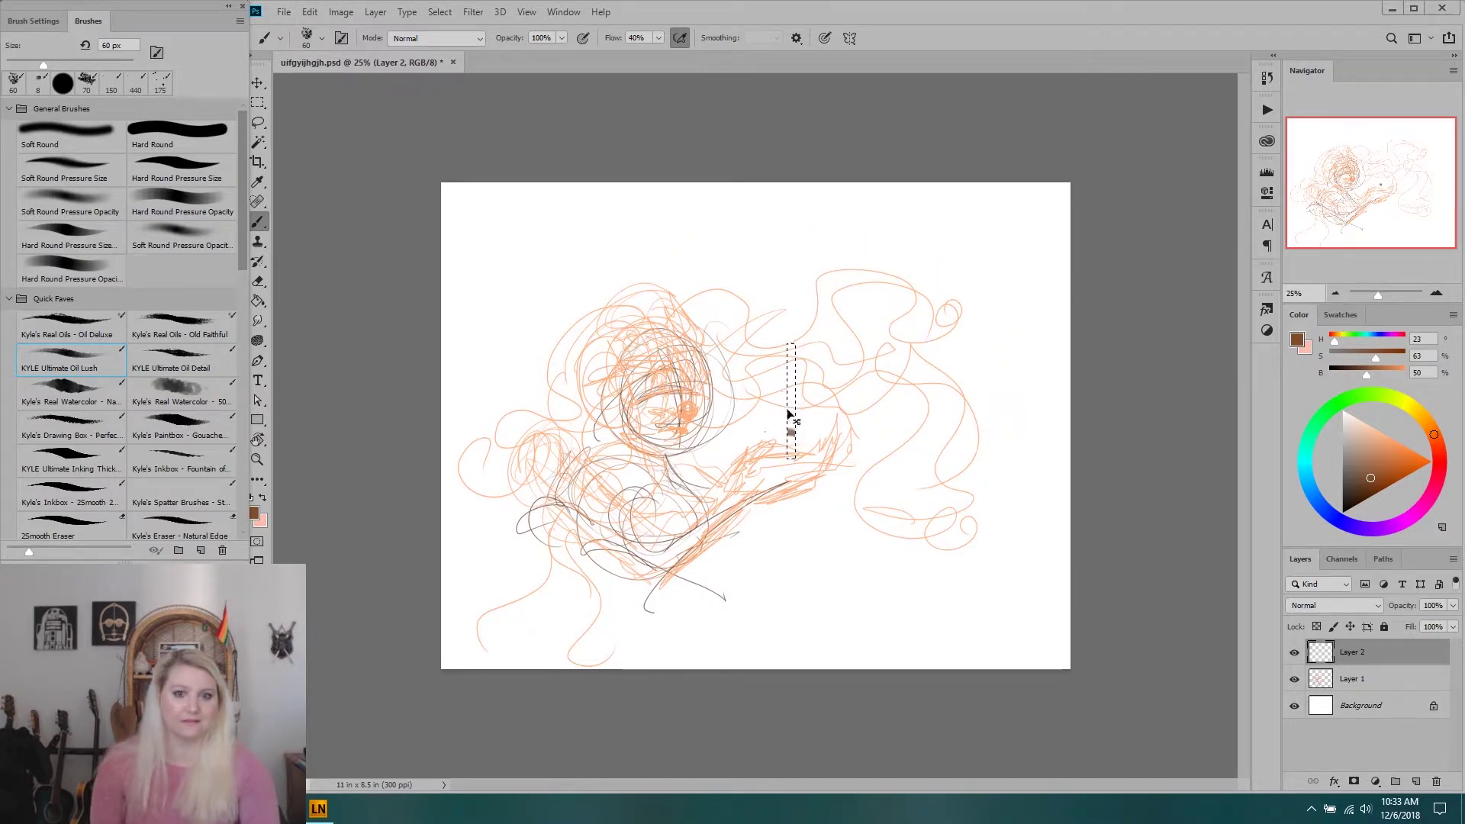
key(ctrl+z)
key(ctrl+z)
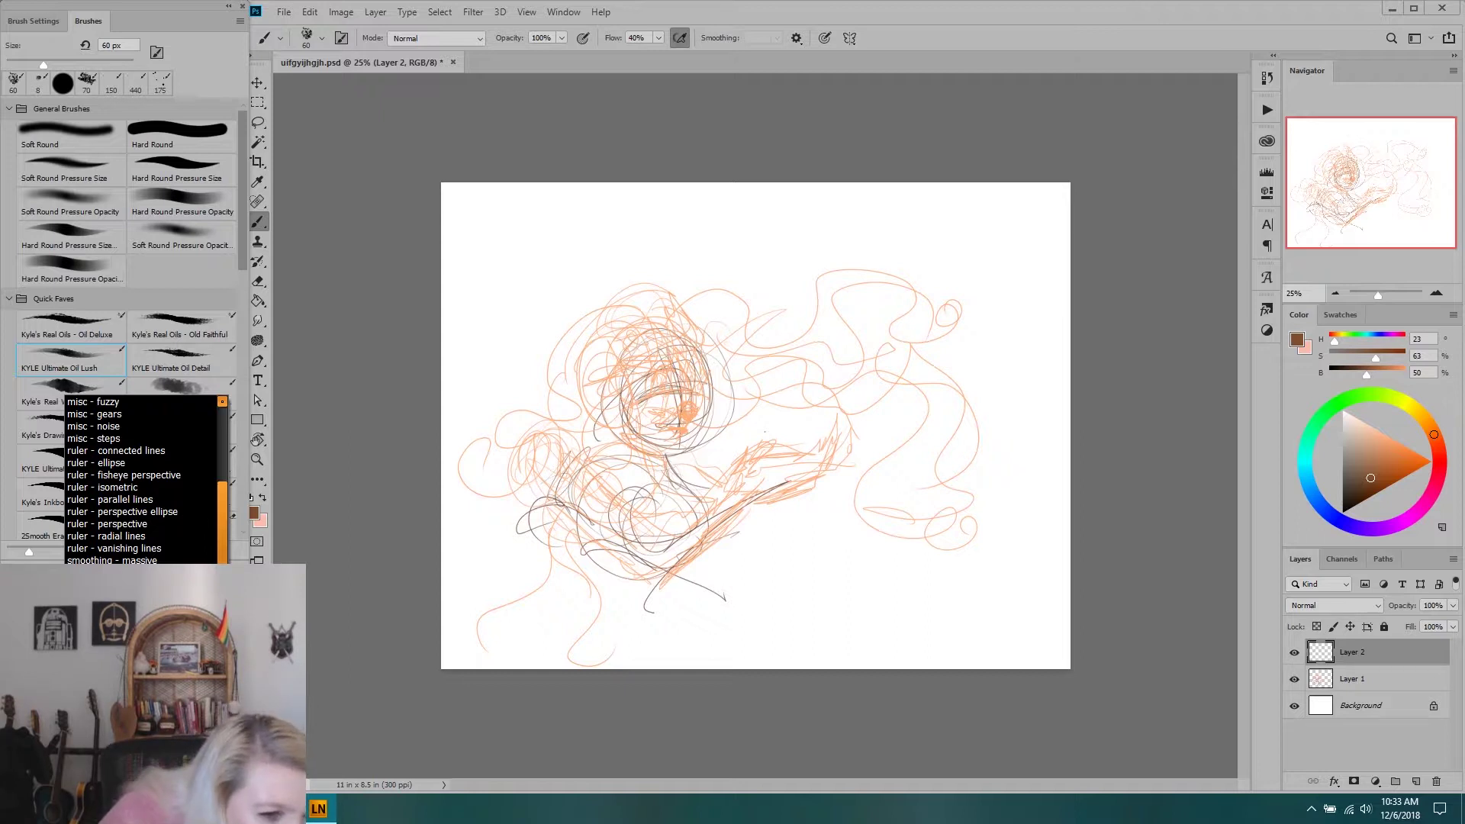
Undo the last selection changes to return to the rectangular selection above the head.
click(156, 559)
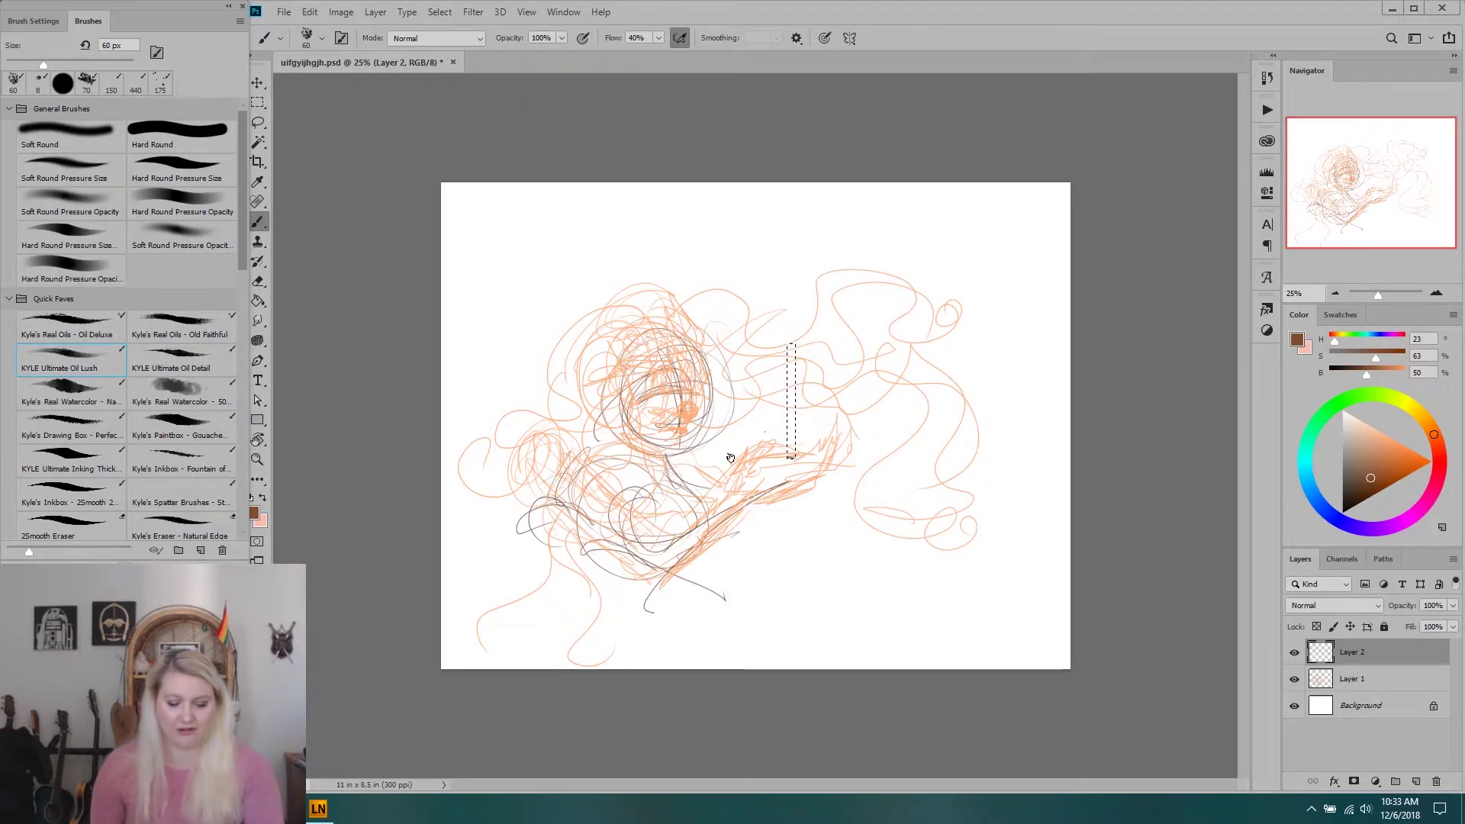
key(ctrl+z)
key(ctrl+z)
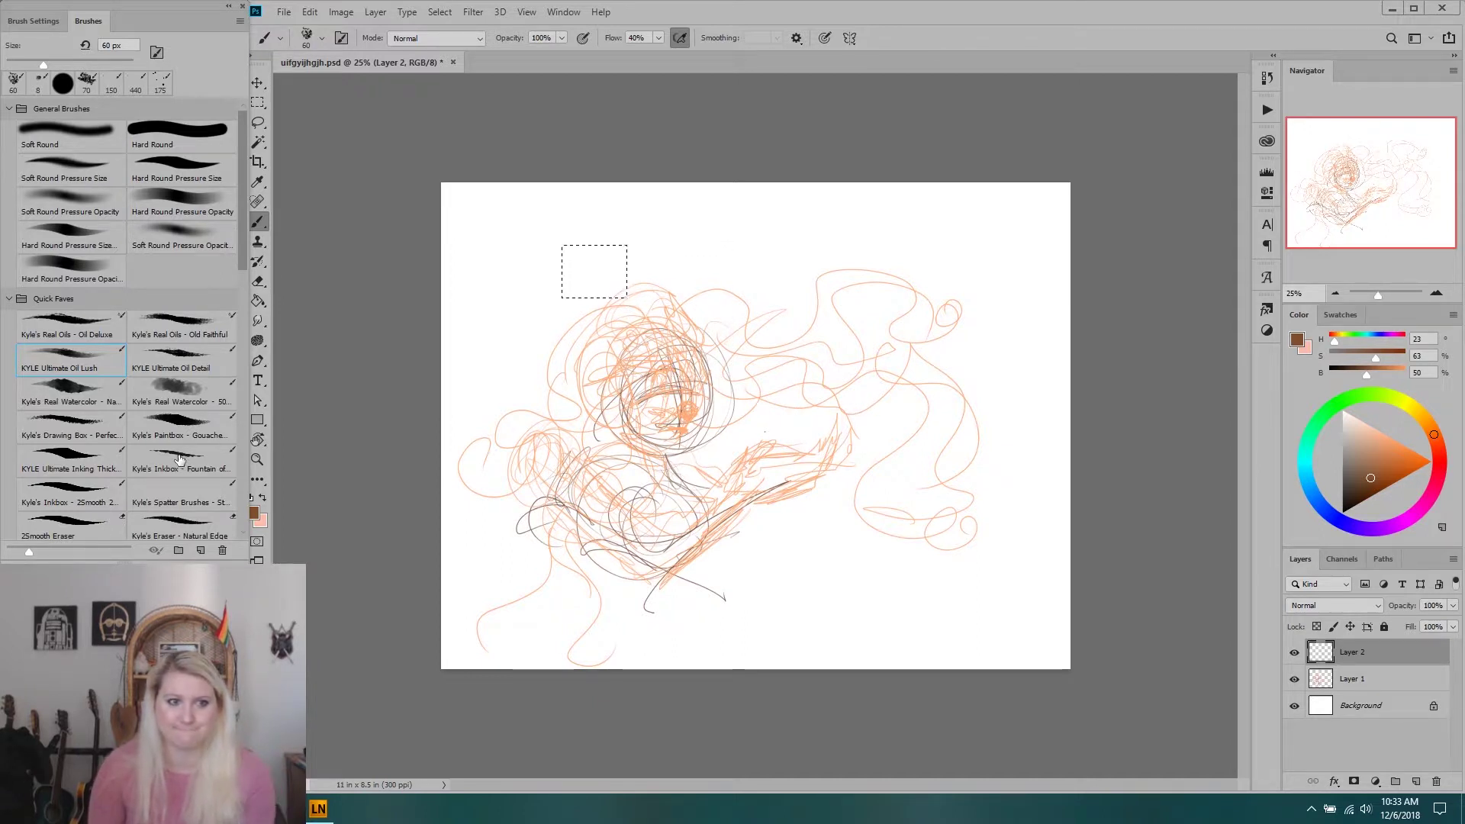
Choose the KYLE Ultimate Inking Thick brush and set the foreground colour to dark brown (H 23, S 25, B 27).
click(68, 393)
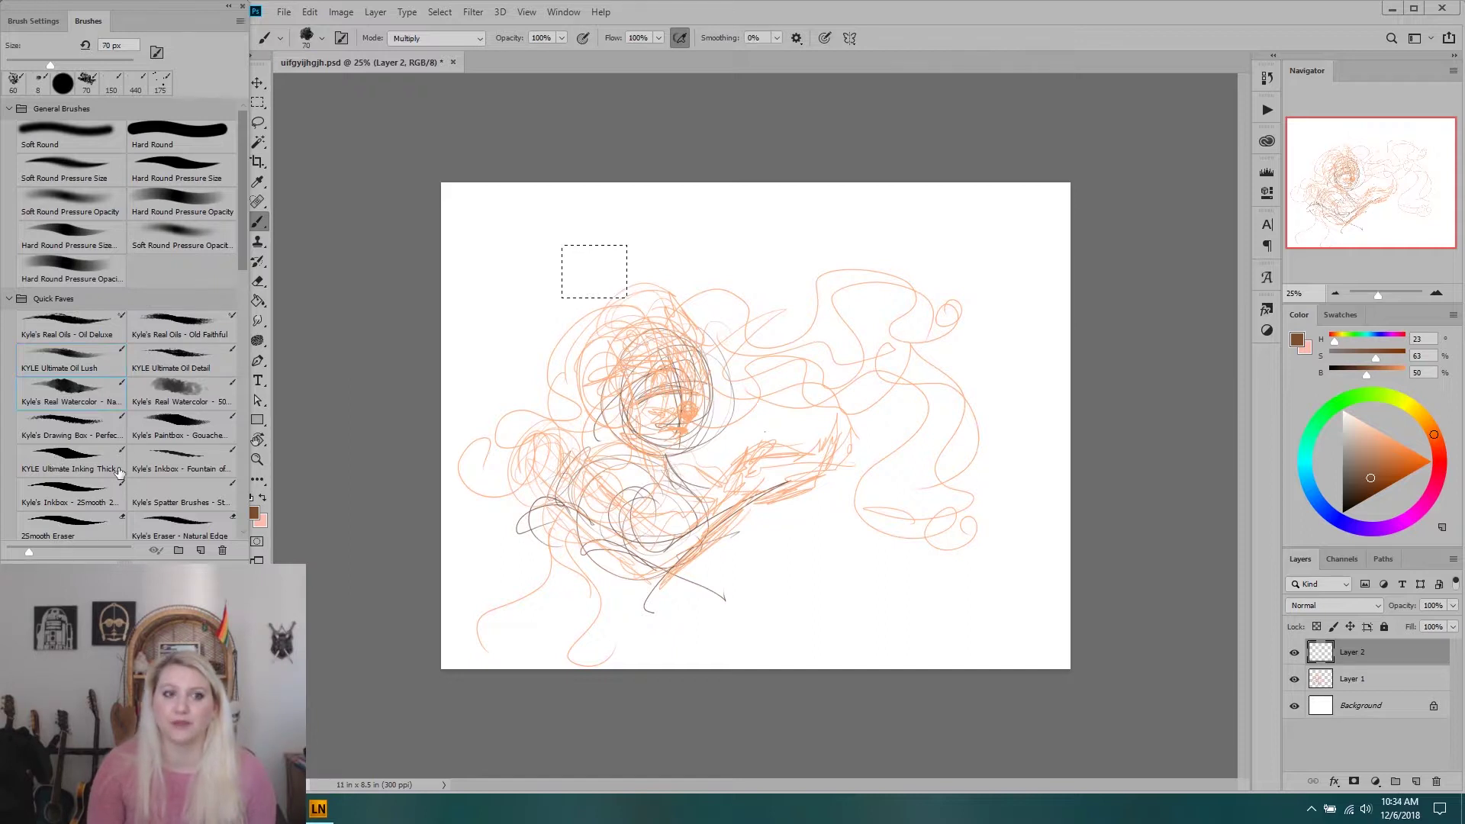
click(183, 395)
click(72, 459)
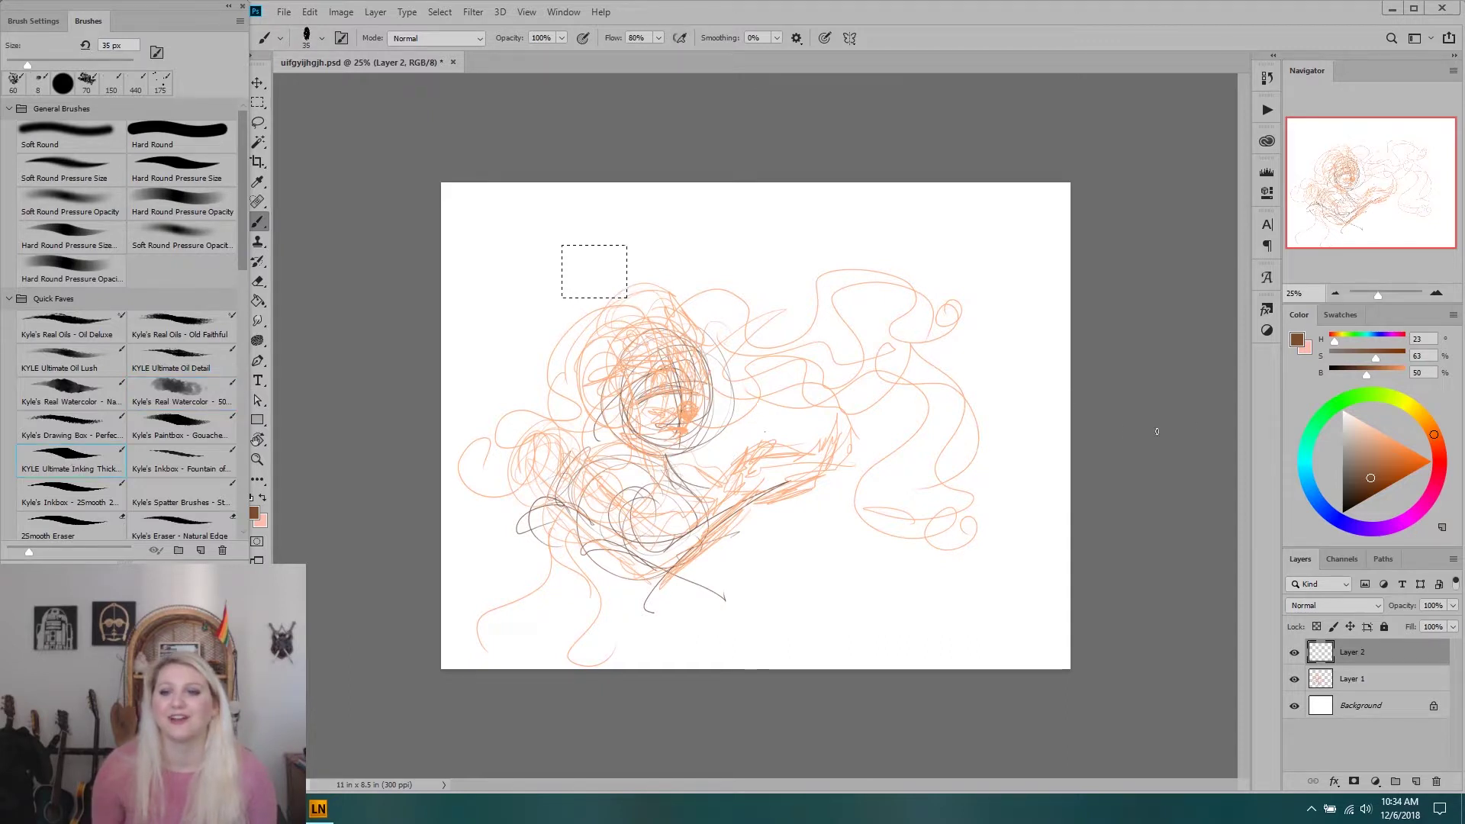
drag(1370, 477, 1349, 487)
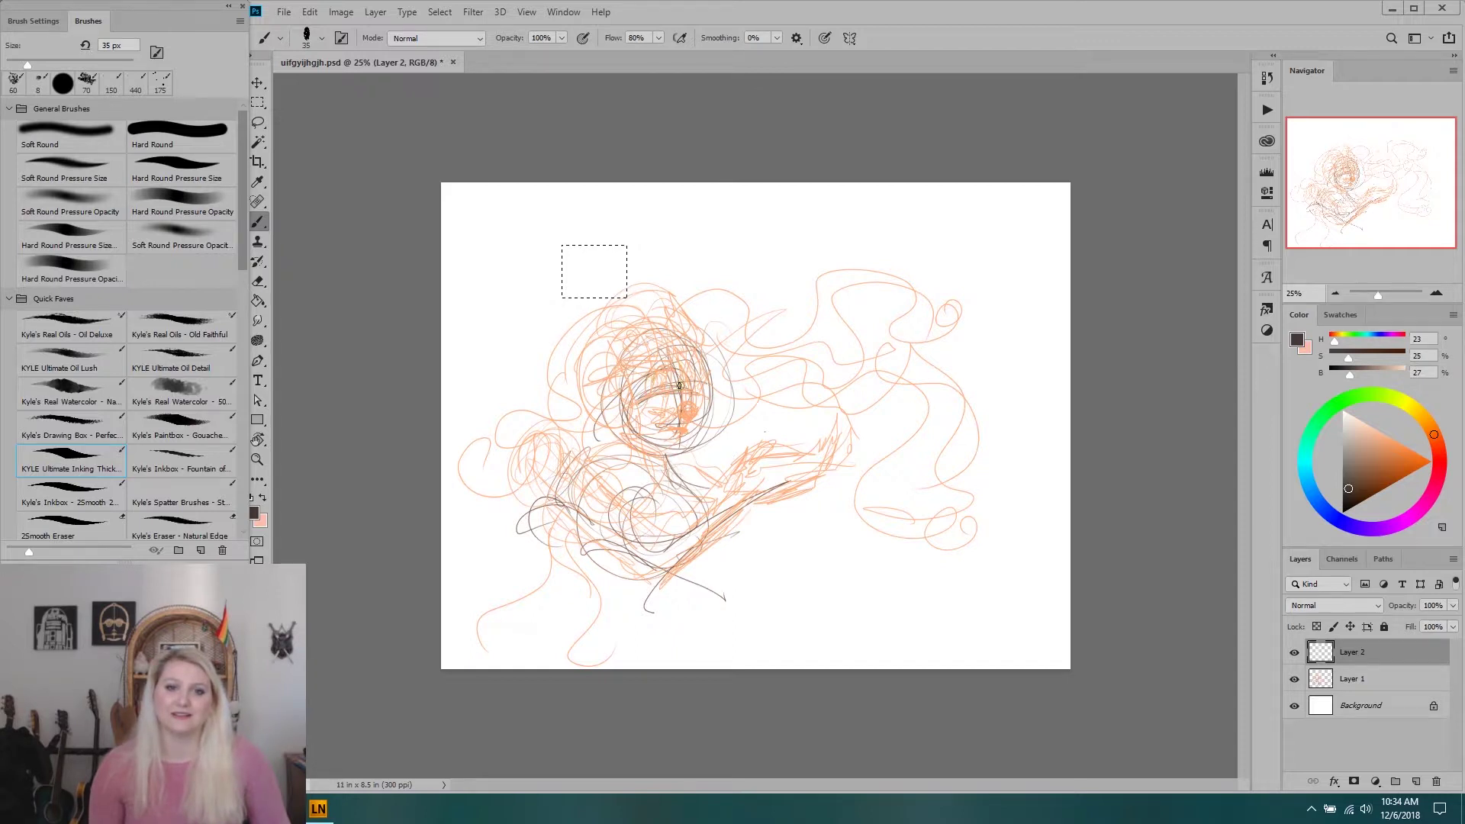
Try painting outside the rectangular selection above the head, and fill the selection with dark crosshatched strokes.
drag(644, 382, 650, 391)
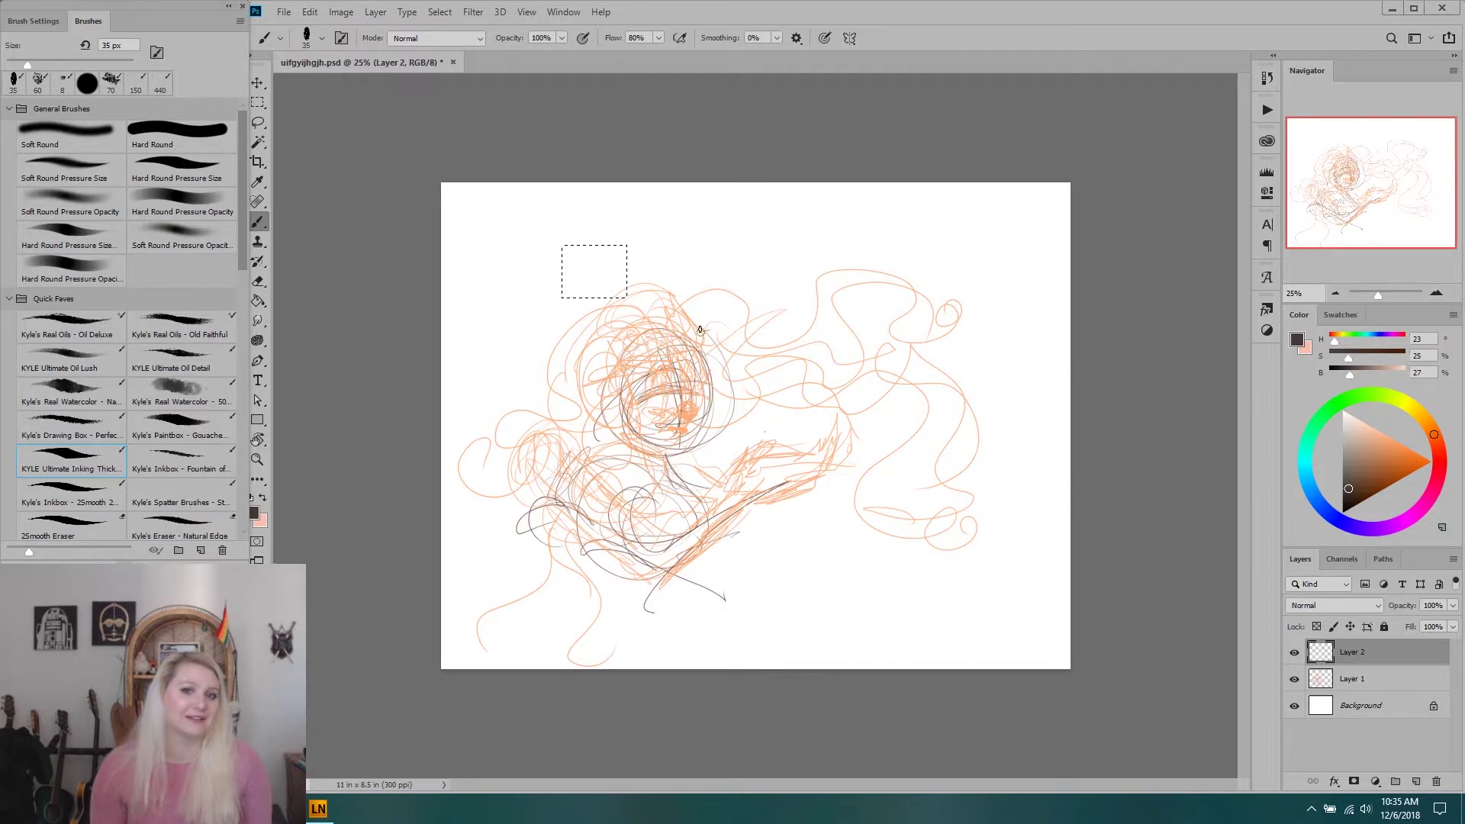
right_click(705, 296)
click(673, 310)
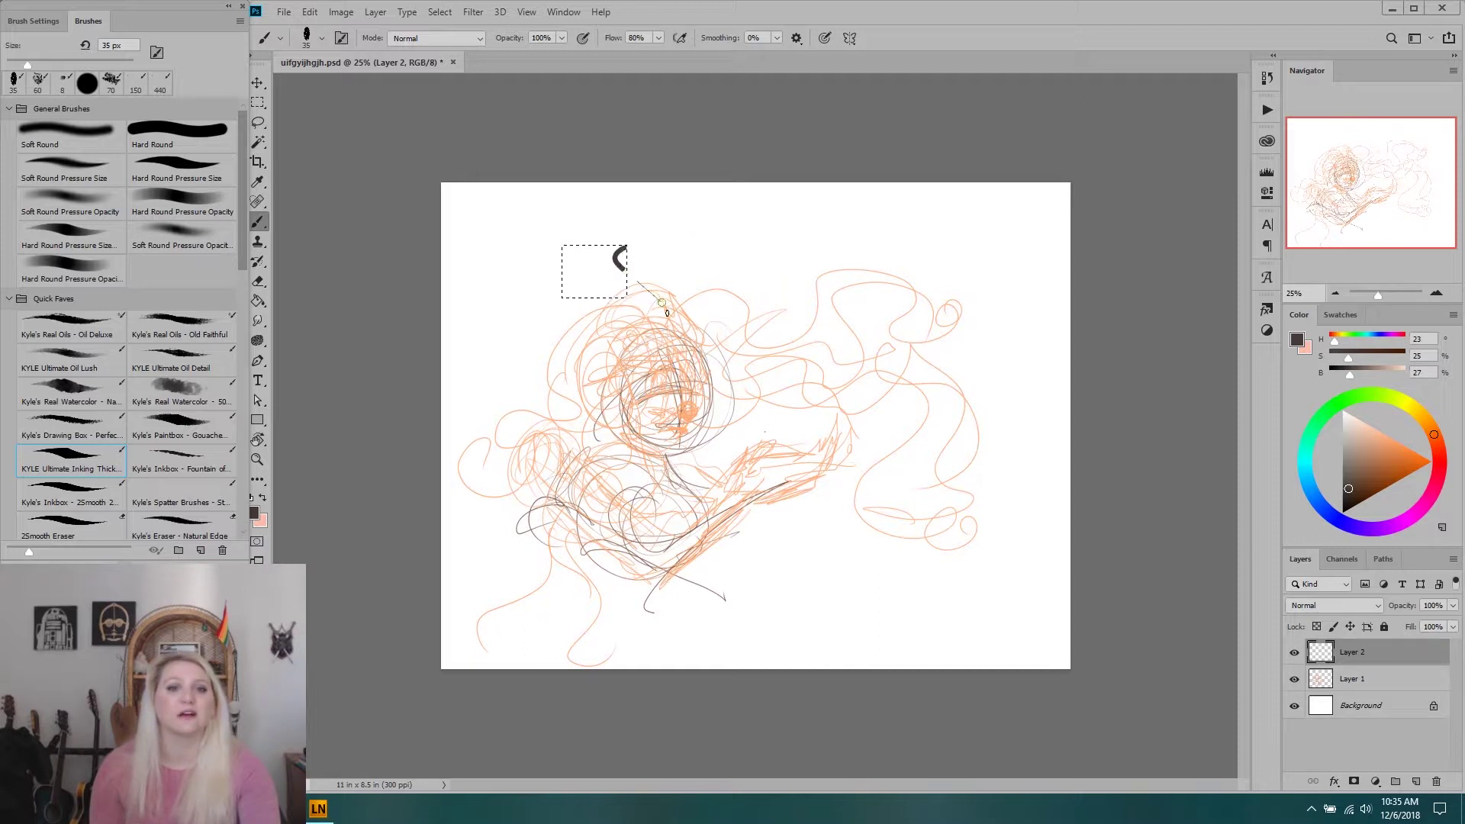
key(ctrl+z)
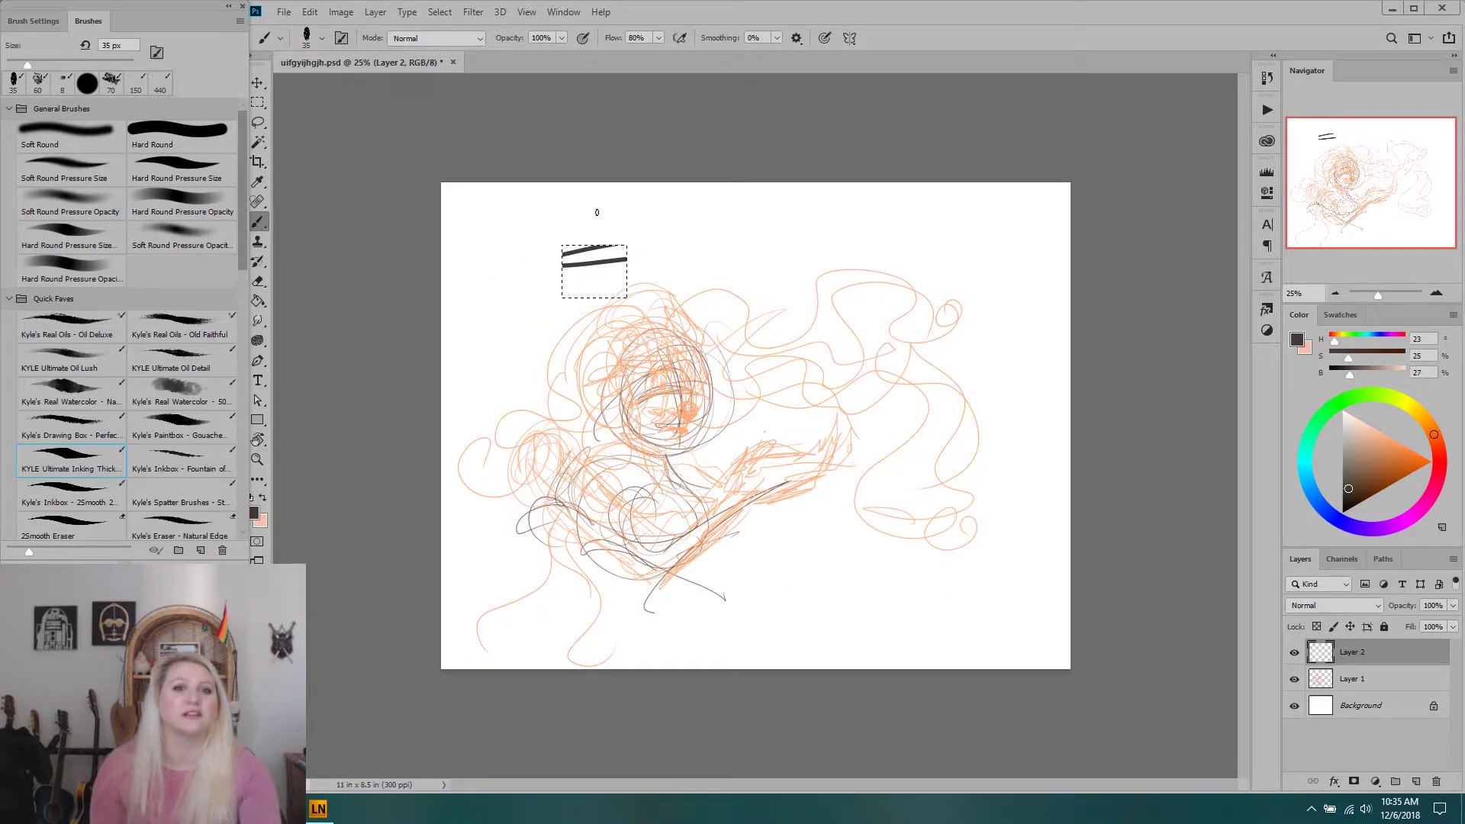
drag(607, 252, 586, 298)
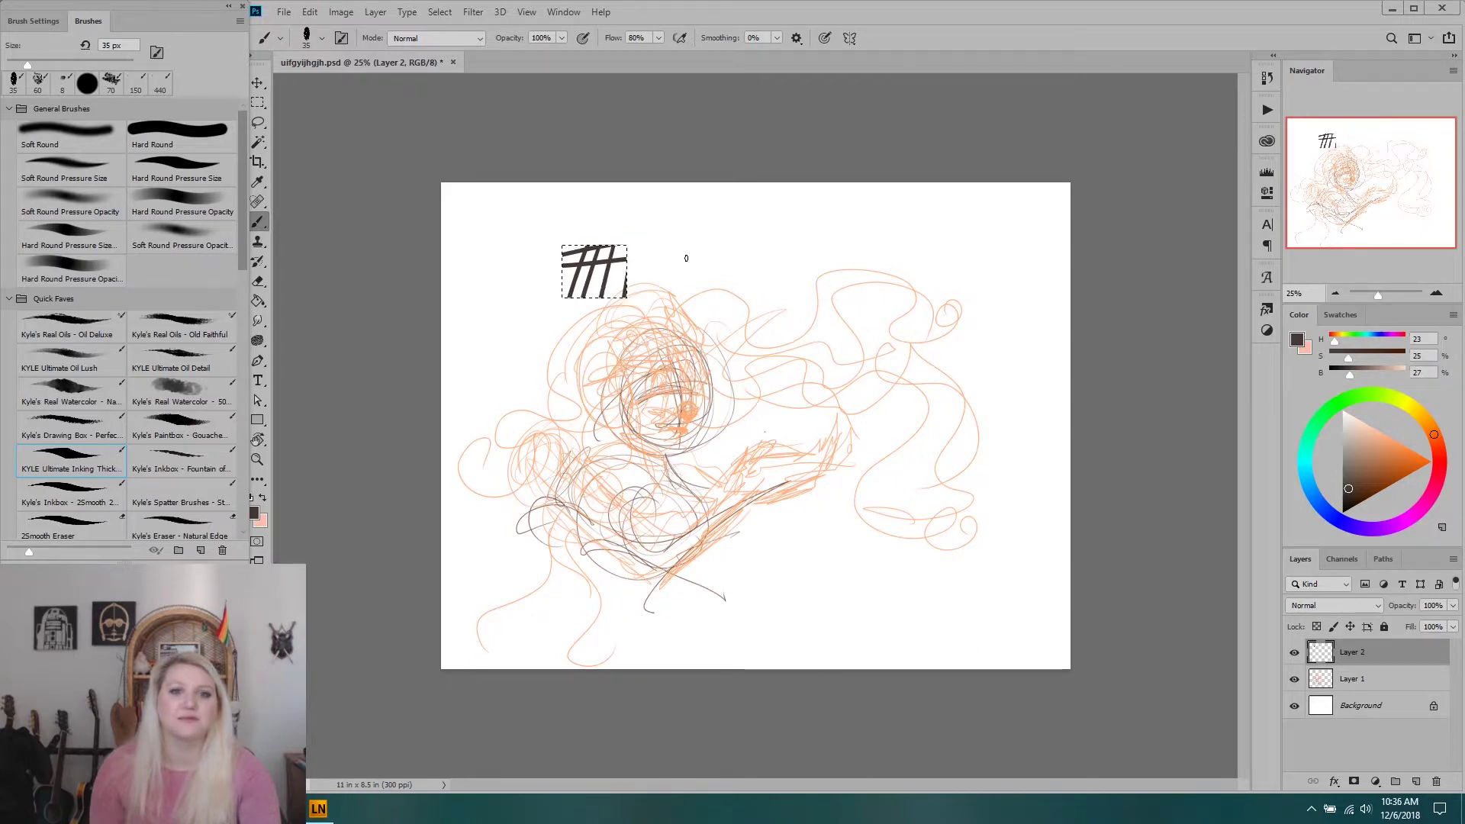
drag(645, 274, 534, 287)
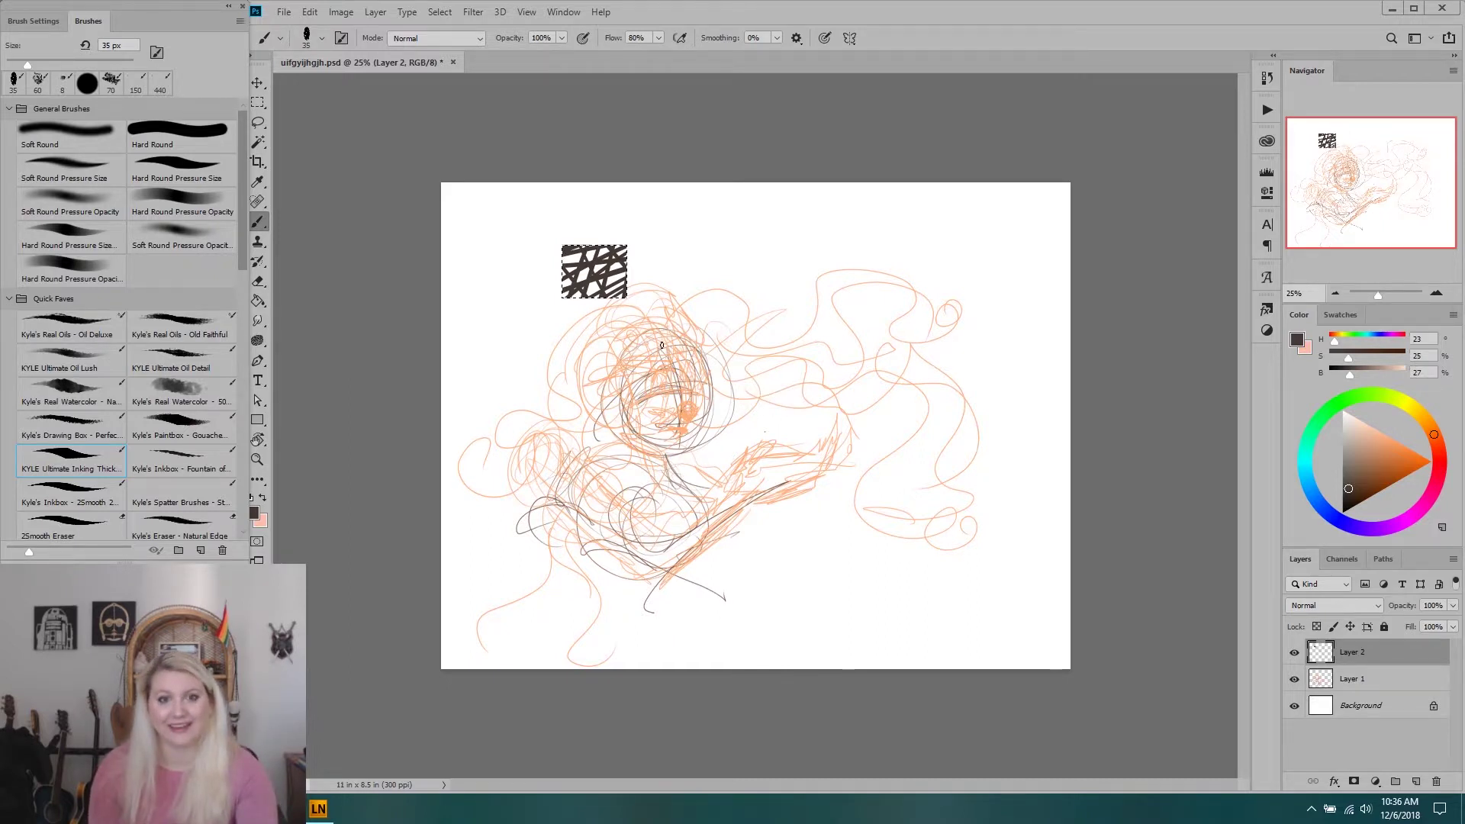
Paint large S-shaped test curves from beside the crosshatched patch across the head and undo them.
drag(774, 252, 748, 413)
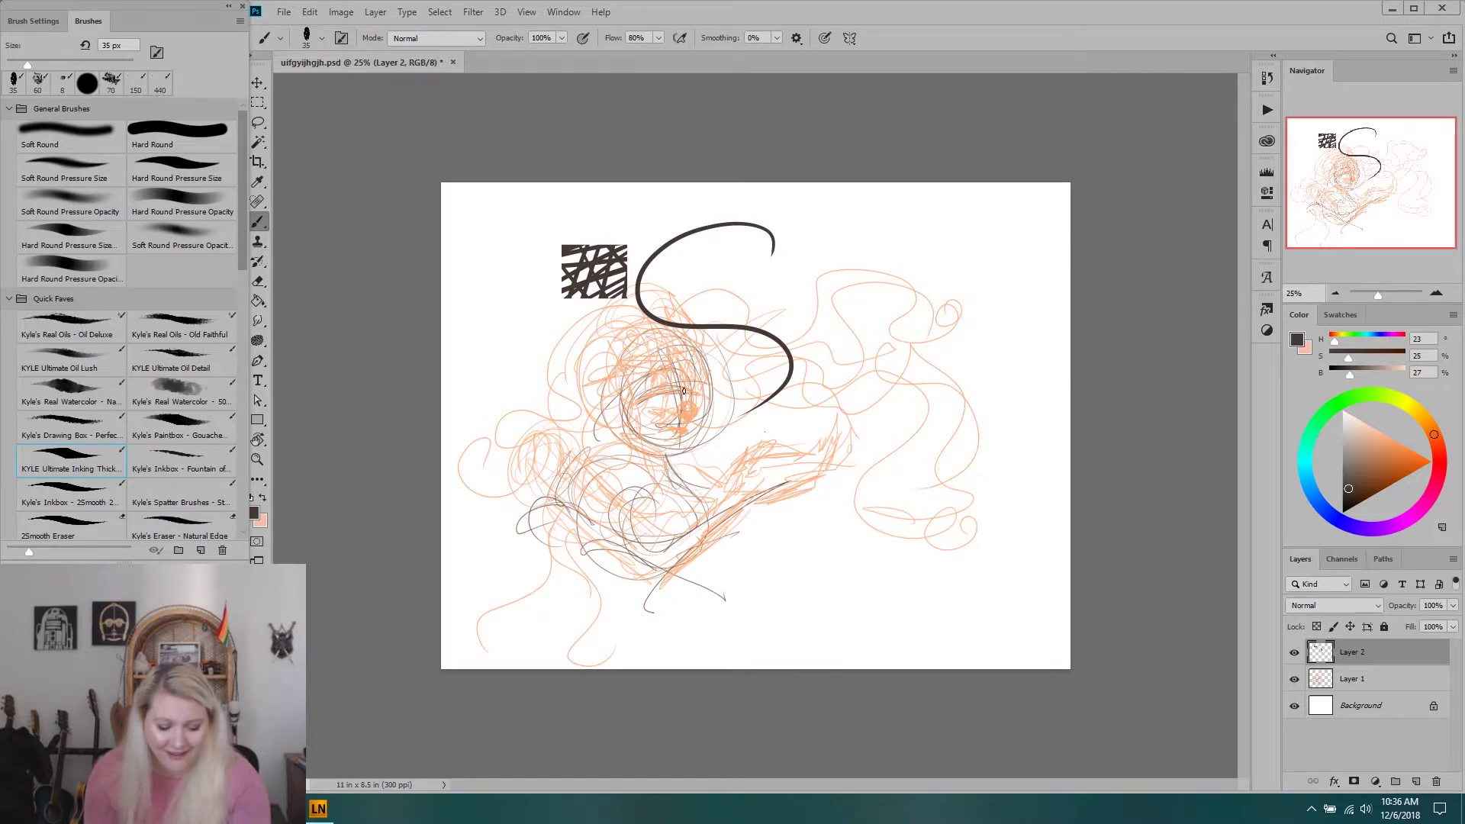
key(ctrl+z)
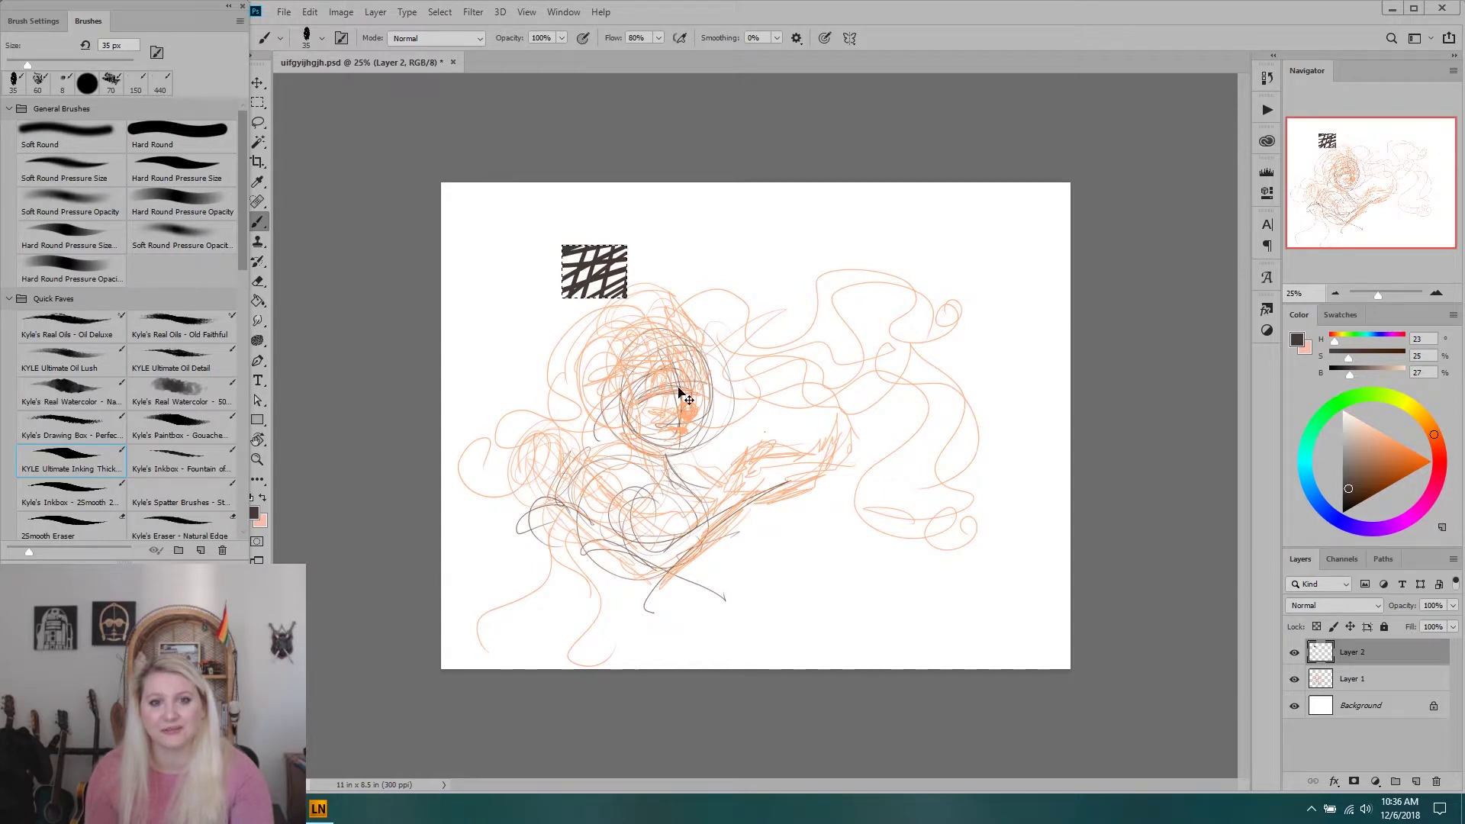
mouse_move(772, 242)
mouse_down()
mouse_move(726, 283)
mouse_move(787, 374)
mouse_up()
key(ctrl+z)
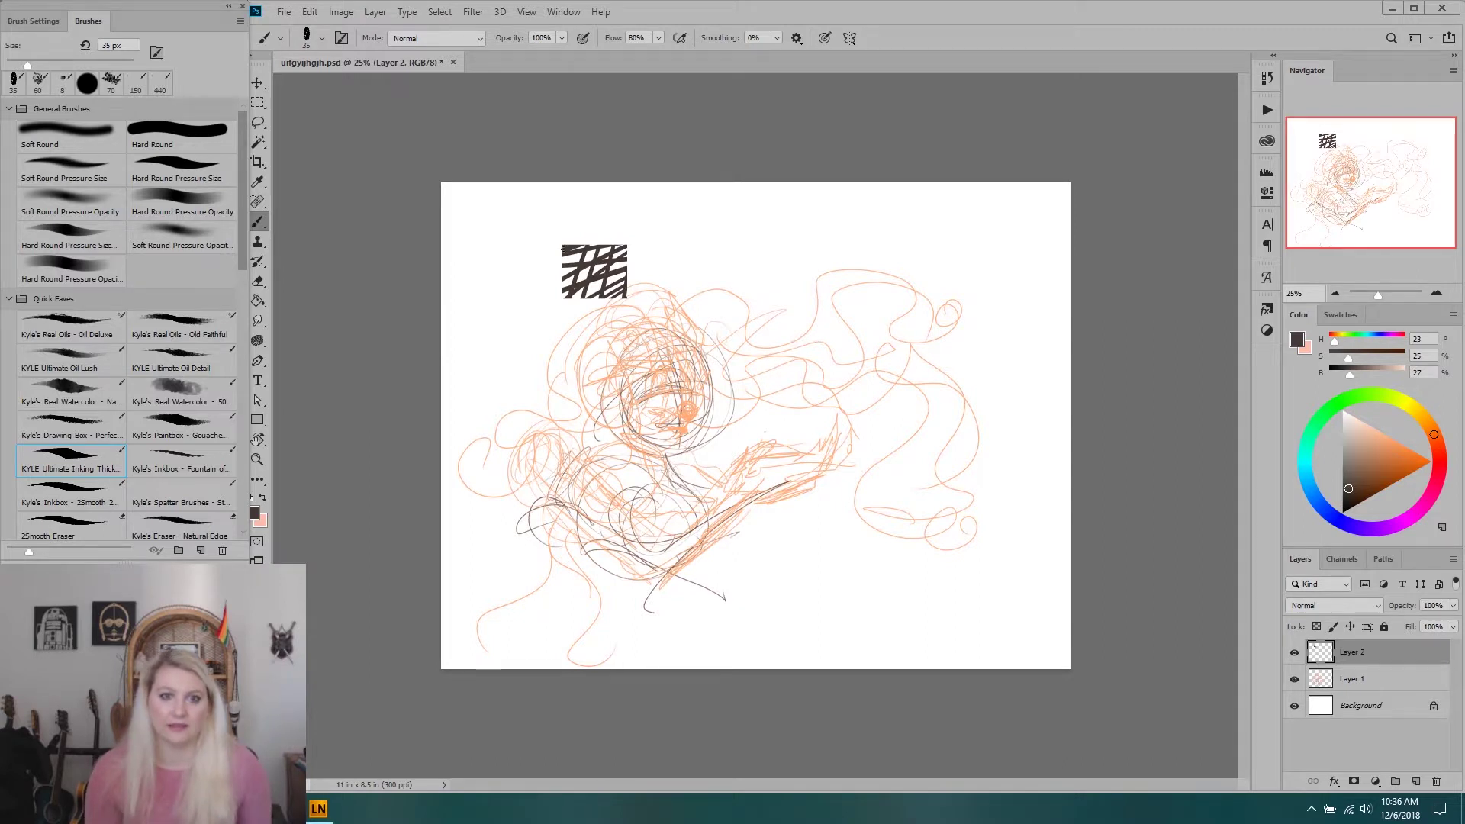
Erase the crosshatched patch above the head with the Kyle's Eraser - Natural Edge brush.
mouse_move(559, 238)
mouse_down()
mouse_move(539, 307)
mouse_move(553, 333)
mouse_move(653, 251)
mouse_move(602, 348)
mouse_move(570, 292)
mouse_move(633, 258)
mouse_move(648, 264)
mouse_move(549, 329)
mouse_move(644, 267)
mouse_move(539, 264)
mouse_move(572, 327)
mouse_move(606, 286)
mouse_up()
key(period)
key(period)
key(period)
key(period)
key(period)
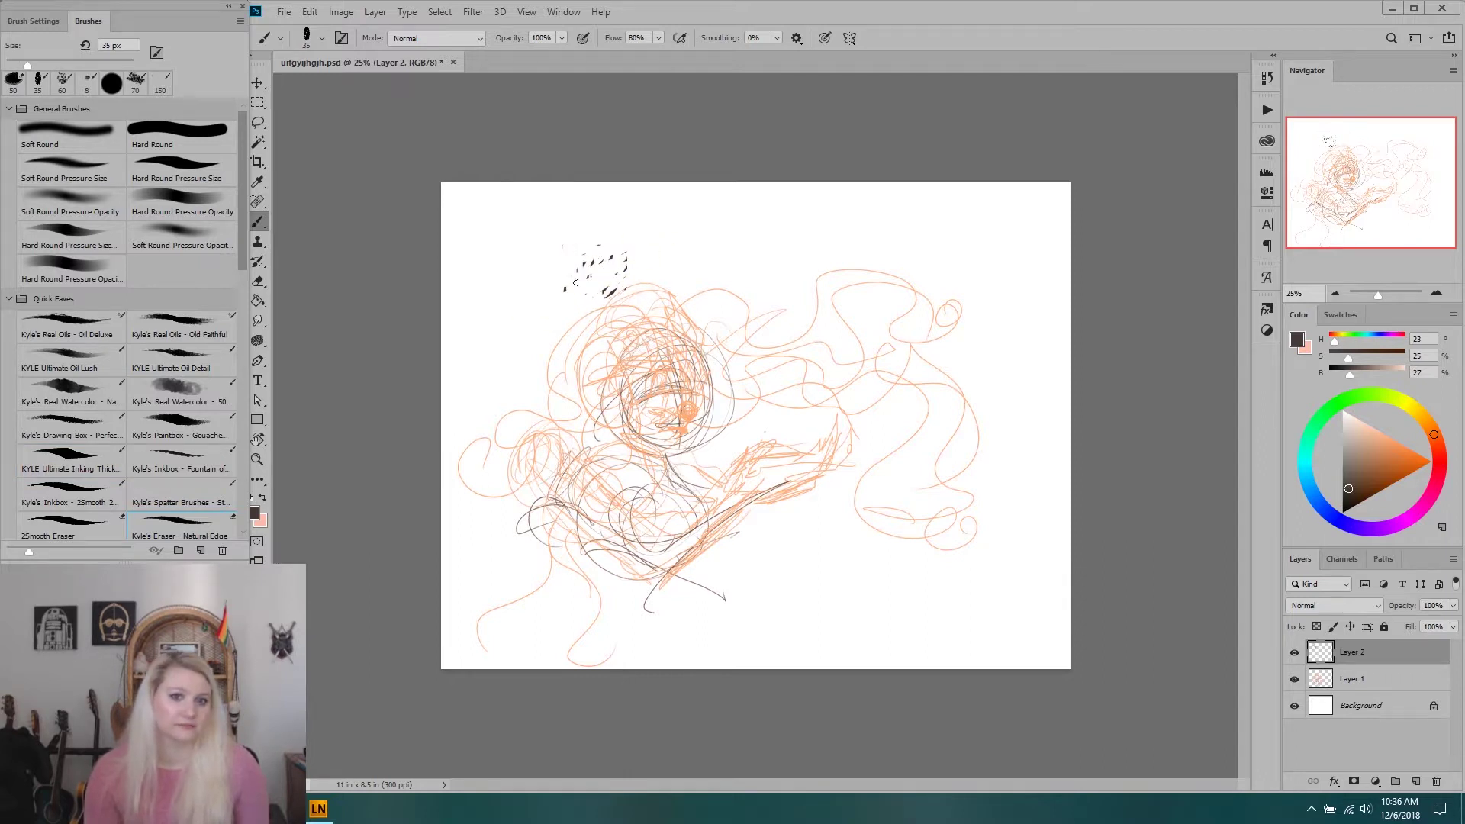
mouse_move(577, 216)
mouse_down()
mouse_move(592, 305)
mouse_move(617, 252)
mouse_move(600, 308)
mouse_move(633, 307)
mouse_move(592, 289)
mouse_up()
key(period)
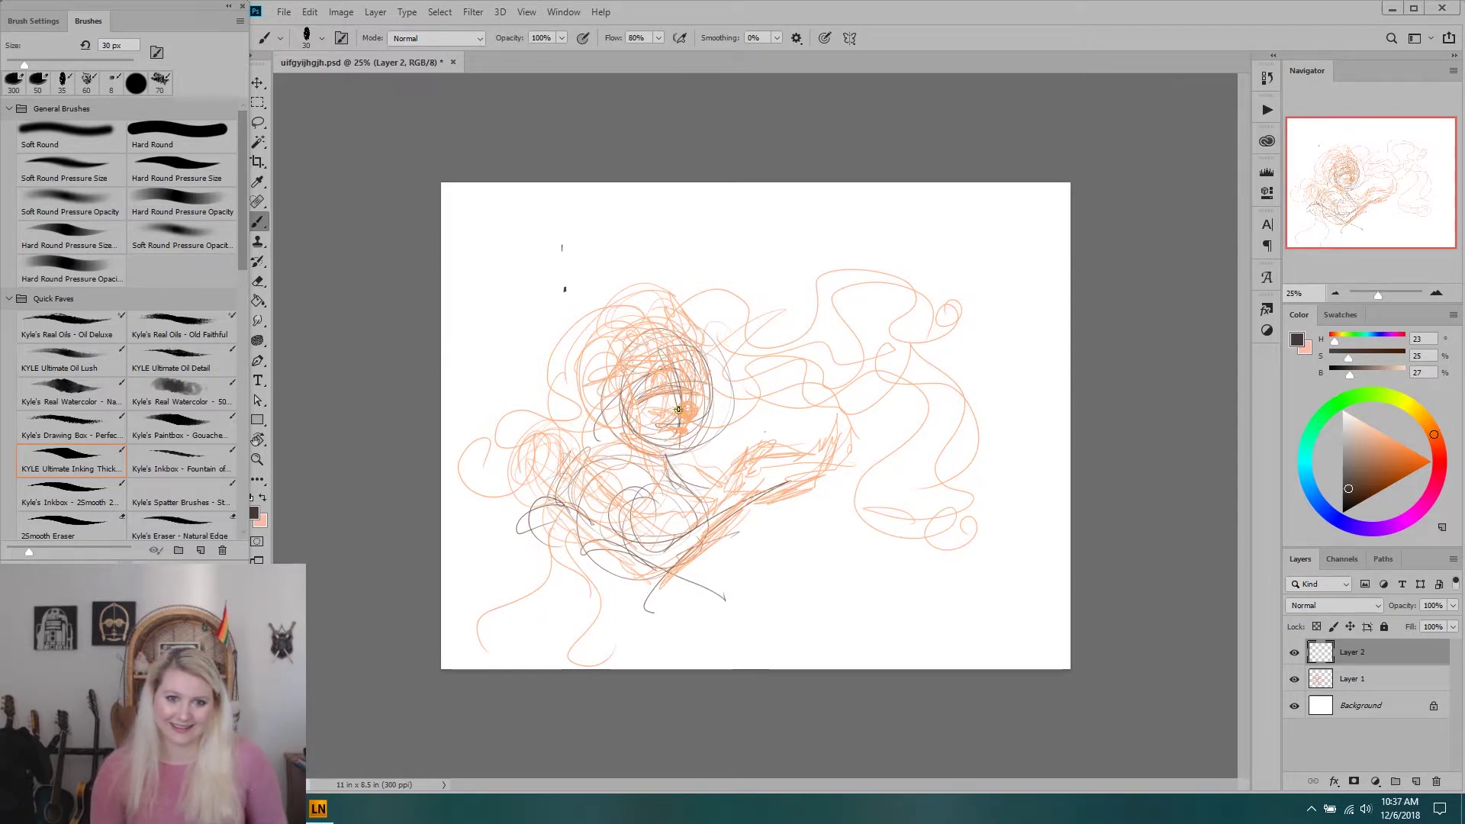
Ink the mouth, nose, eyes and jawline over the head sketch with the KYLE Ultimate Inking Thick brush at 30 px.
drag(661, 418, 696, 404)
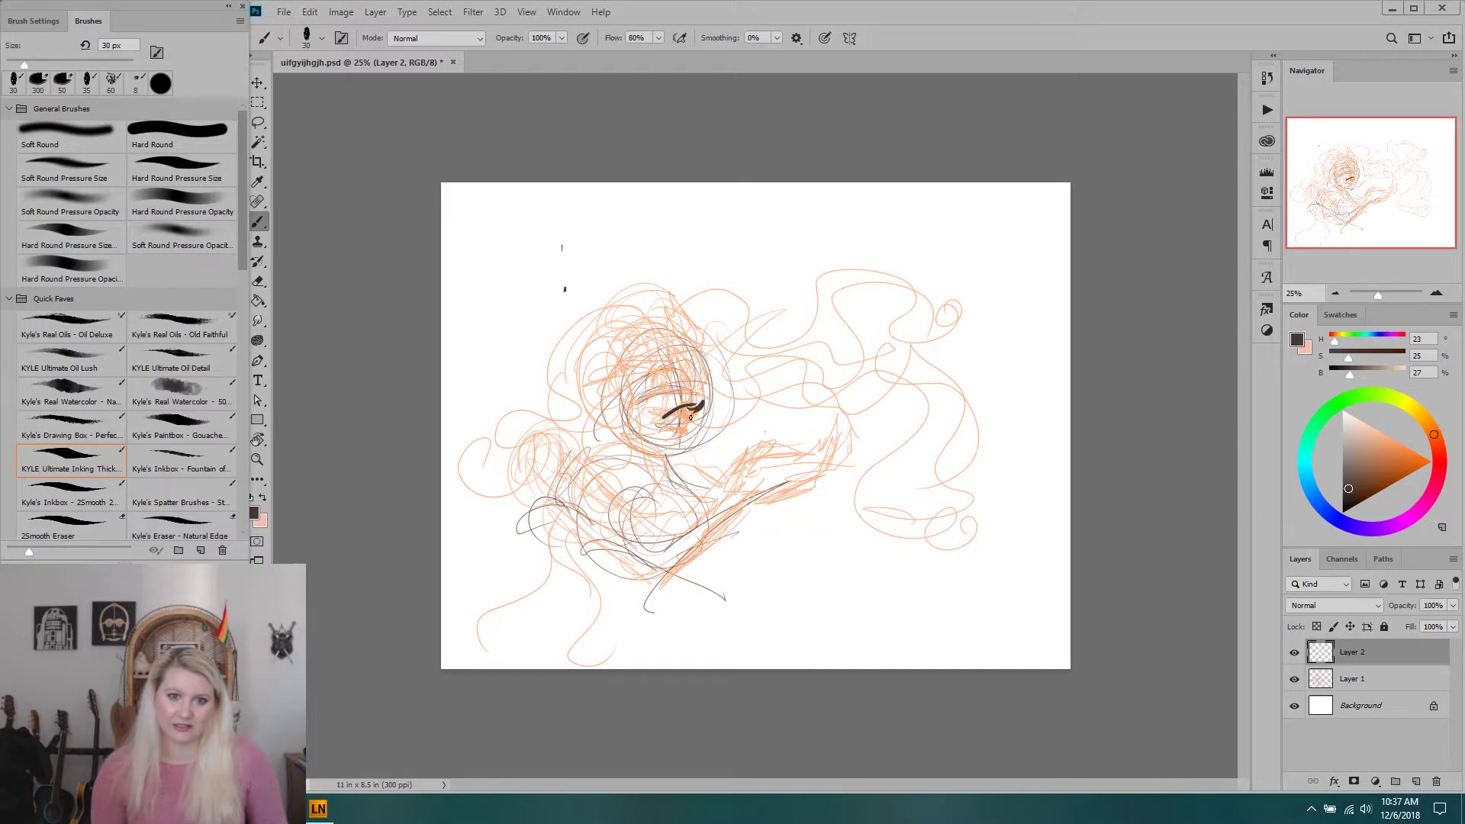
mouse_move(693, 390)
mouse_down()
mouse_move(682, 401)
mouse_move(694, 367)
mouse_move(703, 403)
mouse_move(668, 458)
mouse_up()
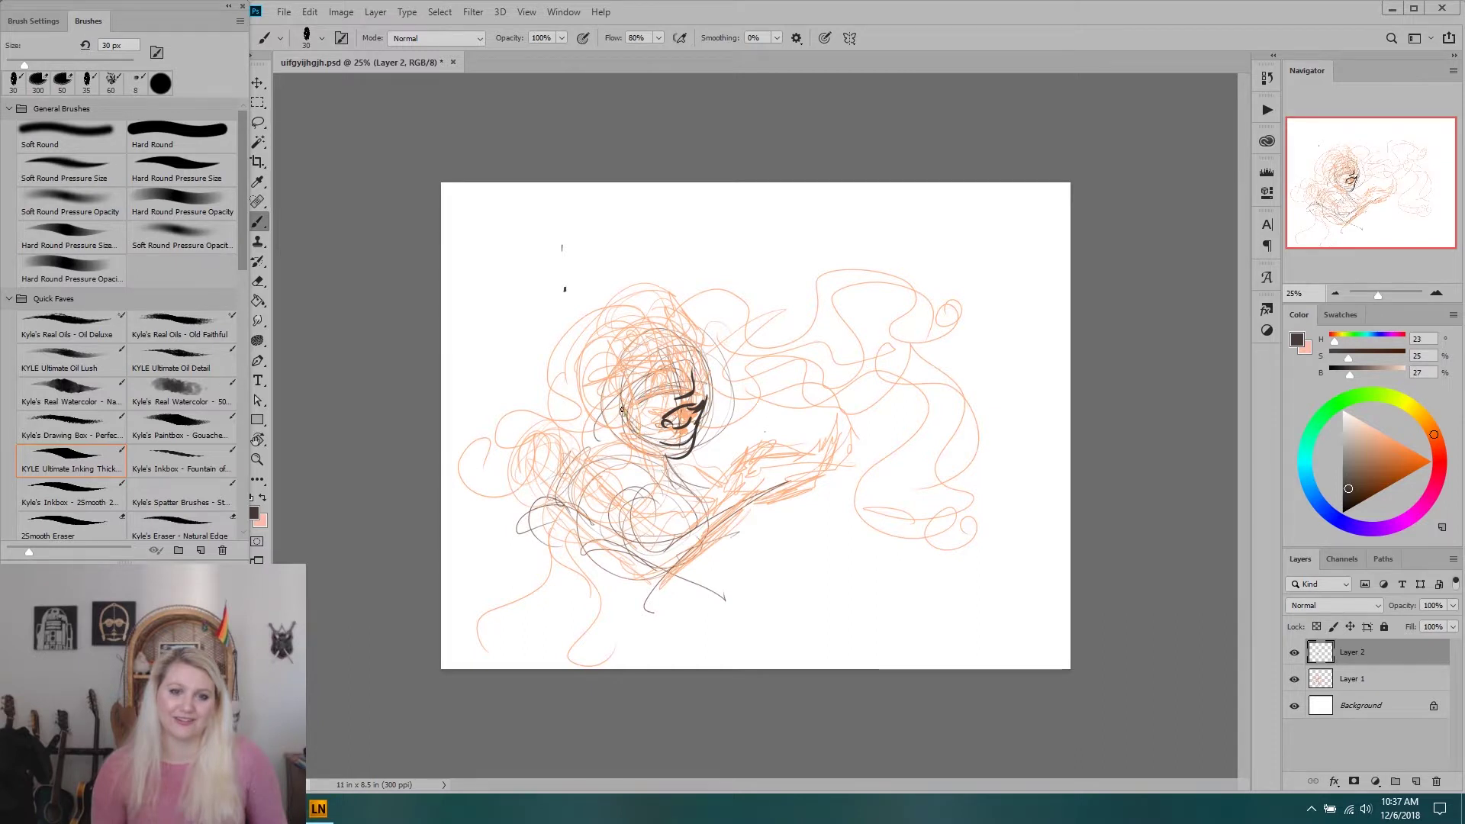
mouse_move(610, 390)
mouse_down()
mouse_move(617, 427)
mouse_move(688, 448)
mouse_up()
mouse_move(627, 371)
mouse_down()
mouse_move(617, 401)
mouse_move(674, 364)
mouse_move(672, 380)
mouse_move(693, 363)
mouse_move(692, 396)
mouse_up()
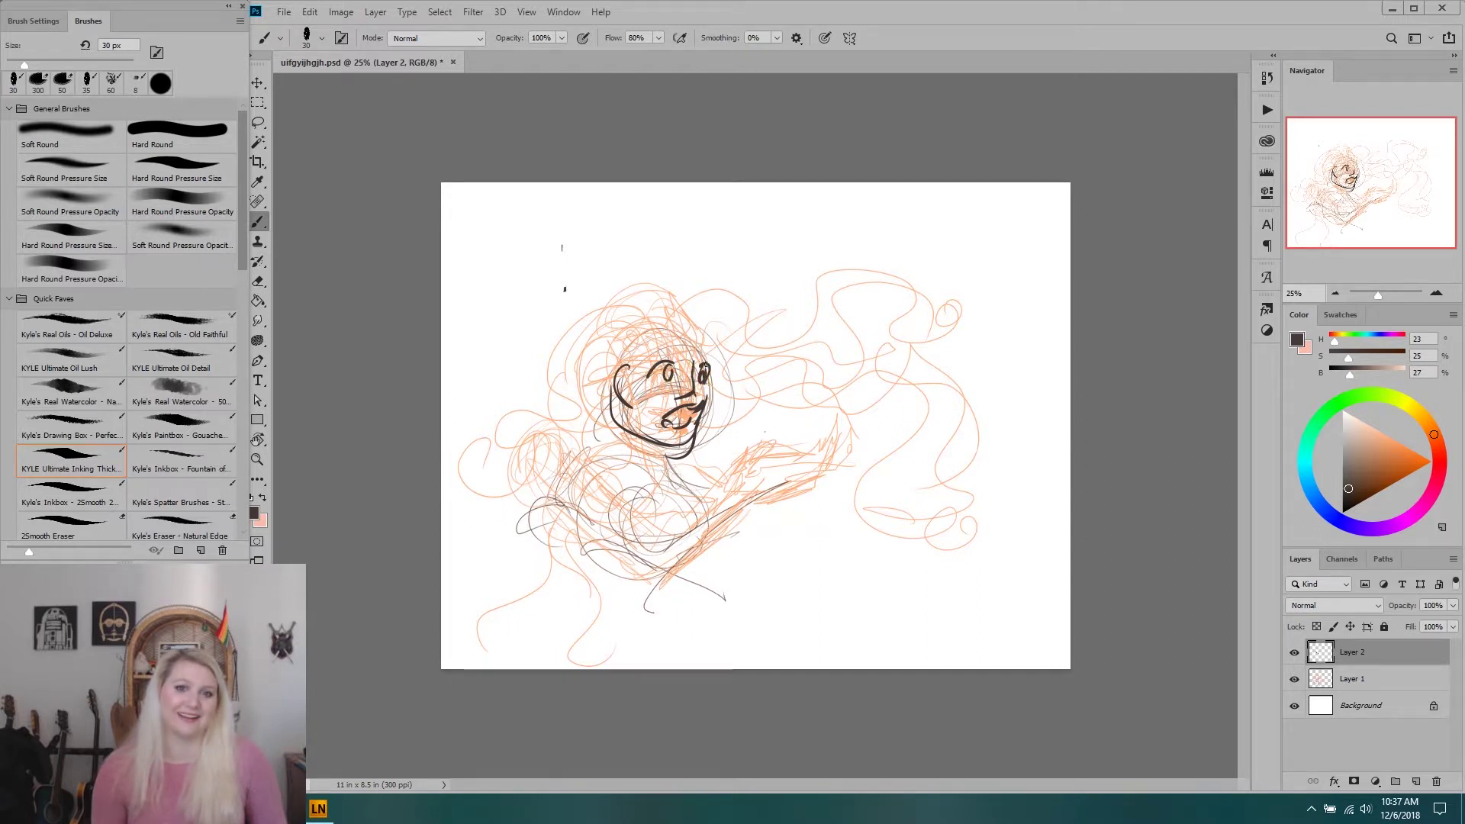
drag(703, 406, 691, 449)
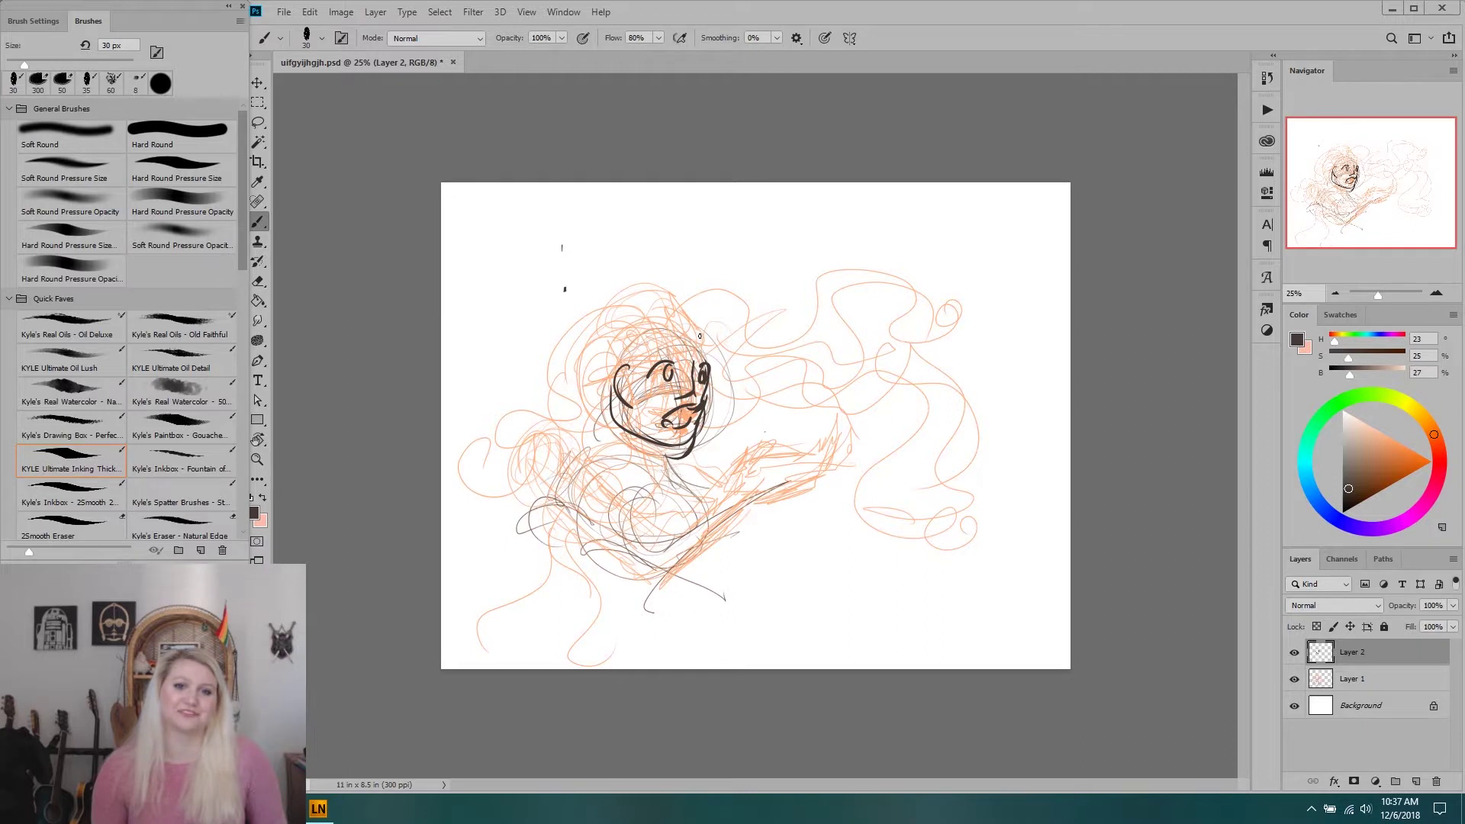
Ink the hairline across the forehead and the strands framing both sides of the face.
mouse_move(707, 320)
mouse_down()
mouse_move(704, 356)
mouse_move(734, 428)
mouse_up()
mouse_move(679, 319)
mouse_down()
mouse_move(733, 374)
mouse_move(742, 437)
mouse_up()
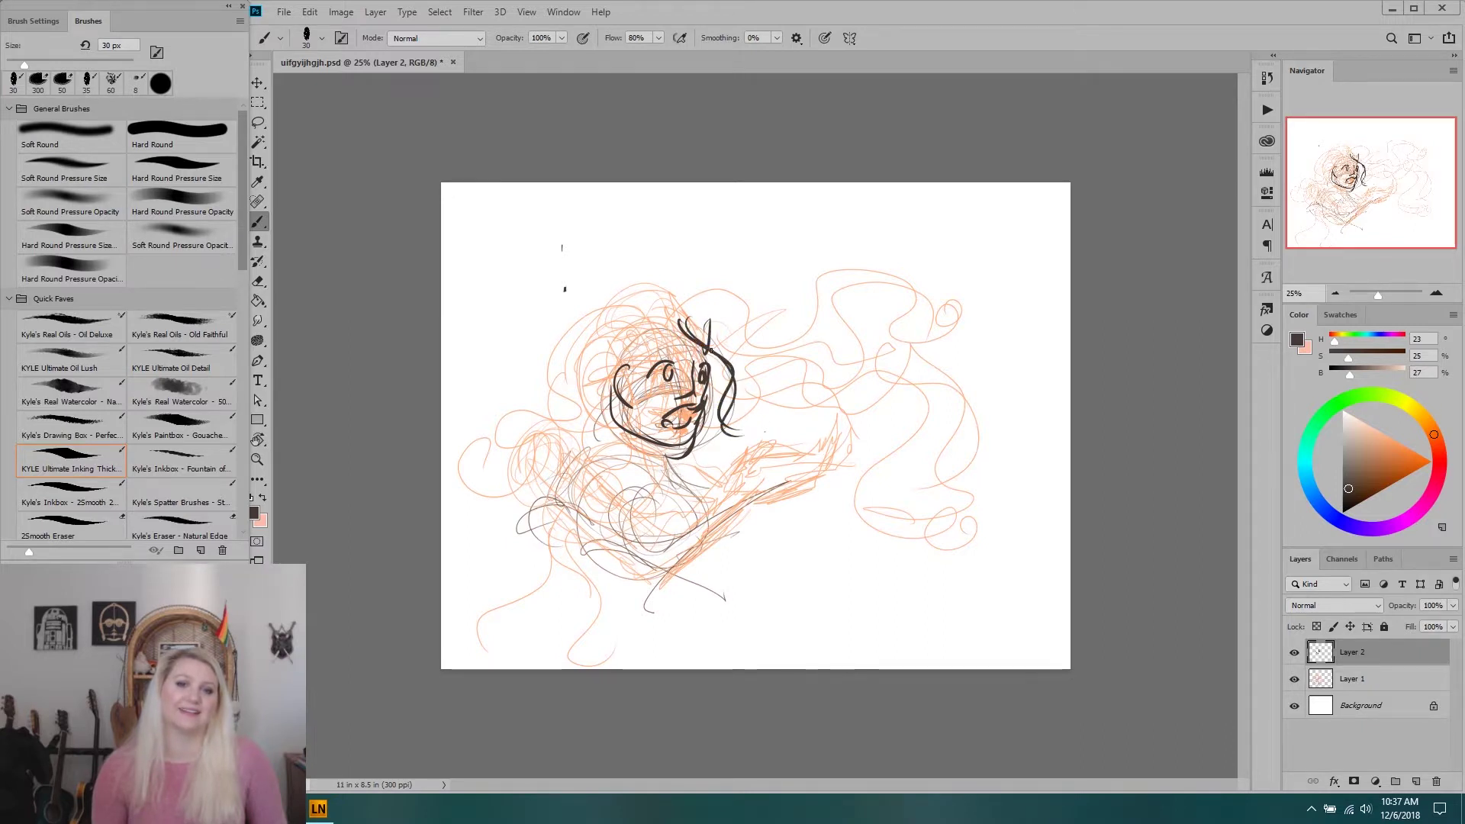
mouse_move(622, 313)
mouse_down()
mouse_move(698, 347)
mouse_move(737, 383)
mouse_up()
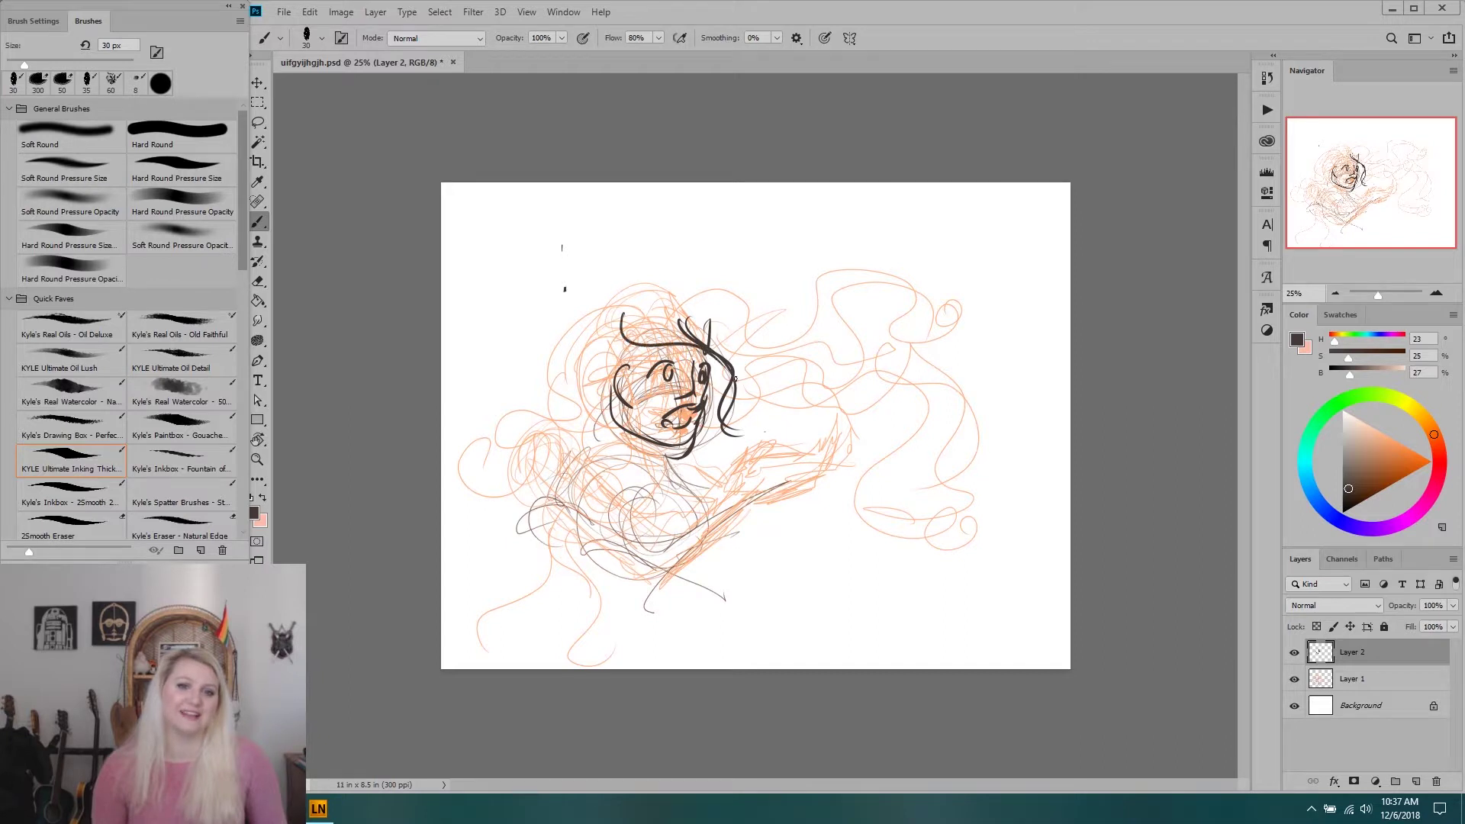
mouse_move(630, 334)
mouse_down()
mouse_move(639, 464)
mouse_move(619, 437)
mouse_up()
Ink the shoulder, bent arm and outstretched hand over the sketch, undoing unwanted arm and hair strokes.
mouse_move(730, 485)
mouse_down()
mouse_move(765, 452)
mouse_move(759, 477)
mouse_move(851, 437)
mouse_move(810, 491)
mouse_move(730, 519)
mouse_move(722, 497)
mouse_move(666, 537)
mouse_move(563, 492)
mouse_move(656, 535)
mouse_up()
key(ctrl+z)
drag(607, 325, 544, 391)
drag(556, 454, 649, 602)
key(ctrl+z)
mouse_move(603, 321)
mouse_down()
mouse_move(458, 595)
mouse_move(475, 370)
mouse_move(464, 517)
mouse_up()
key(ctrl+z)
key(ctrl+z)
key(ctrl+z)
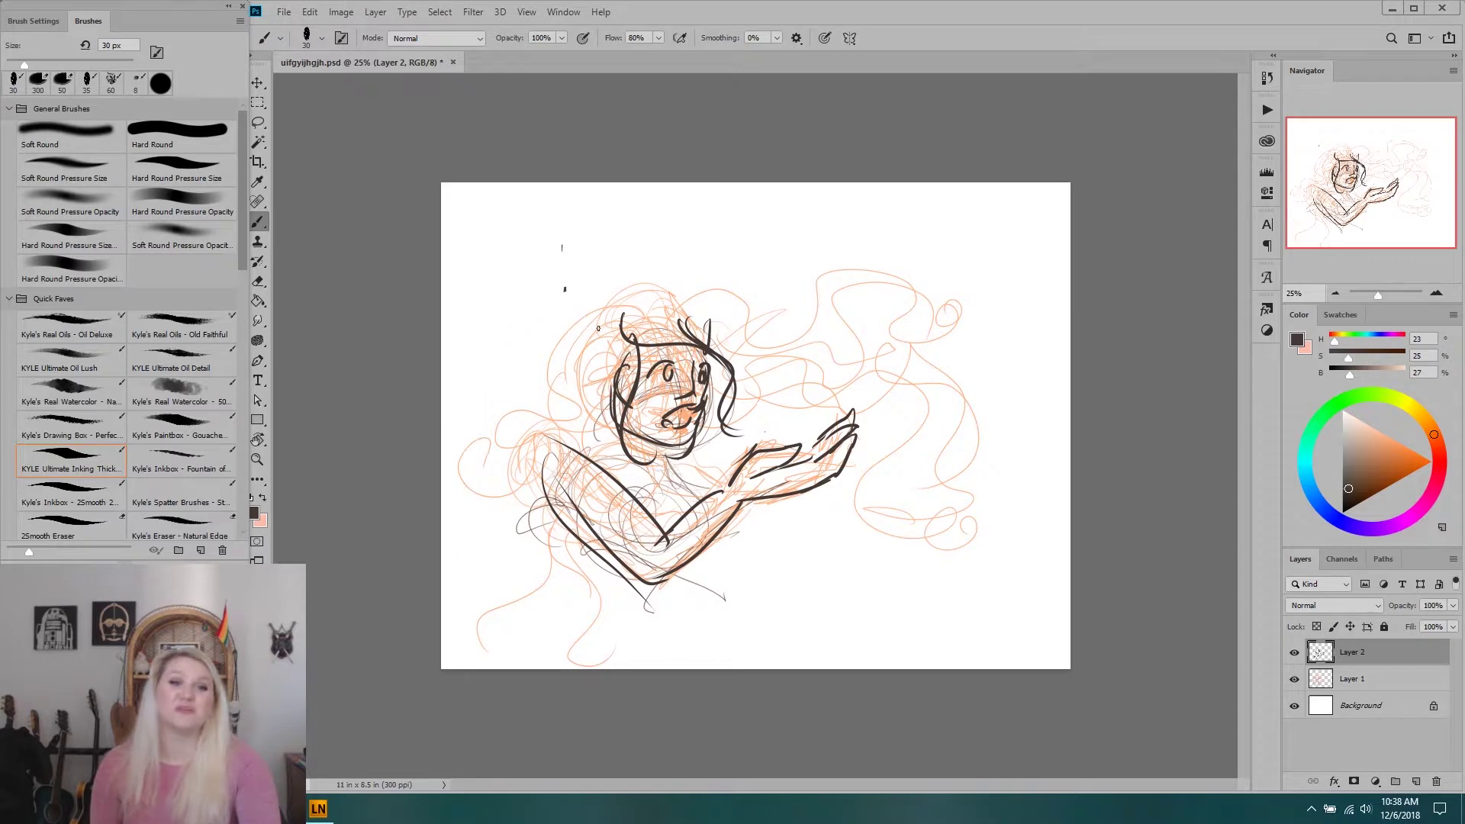
Ink long hair strands falling from the crown around the left side of the face and past the shoulder.
mouse_move(599, 317)
mouse_down()
mouse_move(531, 402)
mouse_move(582, 479)
mouse_move(691, 525)
mouse_up()
mouse_move(598, 316)
mouse_down()
mouse_move(574, 378)
mouse_move(629, 461)
mouse_move(717, 504)
mouse_up()
drag(609, 298, 496, 353)
drag(475, 418, 441, 523)
drag(559, 450, 525, 647)
Ink long windblown hair sweeping right from the crown, curling around and below the outstretched hand.
drag(607, 288, 855, 462)
mouse_move(808, 377)
mouse_down()
mouse_move(960, 400)
mouse_move(870, 527)
mouse_move(977, 508)
mouse_up()
mouse_move(740, 418)
mouse_down()
mouse_move(859, 390)
mouse_move(940, 416)
mouse_up()
drag(828, 492, 1061, 500)
drag(954, 500, 996, 475)
drag(893, 568, 992, 483)
drag(844, 582, 893, 568)
mouse_move(852, 403)
mouse_down()
mouse_move(685, 472)
mouse_move(710, 441)
mouse_up()
mouse_move(612, 252)
mouse_down()
mouse_move(664, 232)
mouse_move(752, 271)
mouse_move(897, 275)
mouse_up()
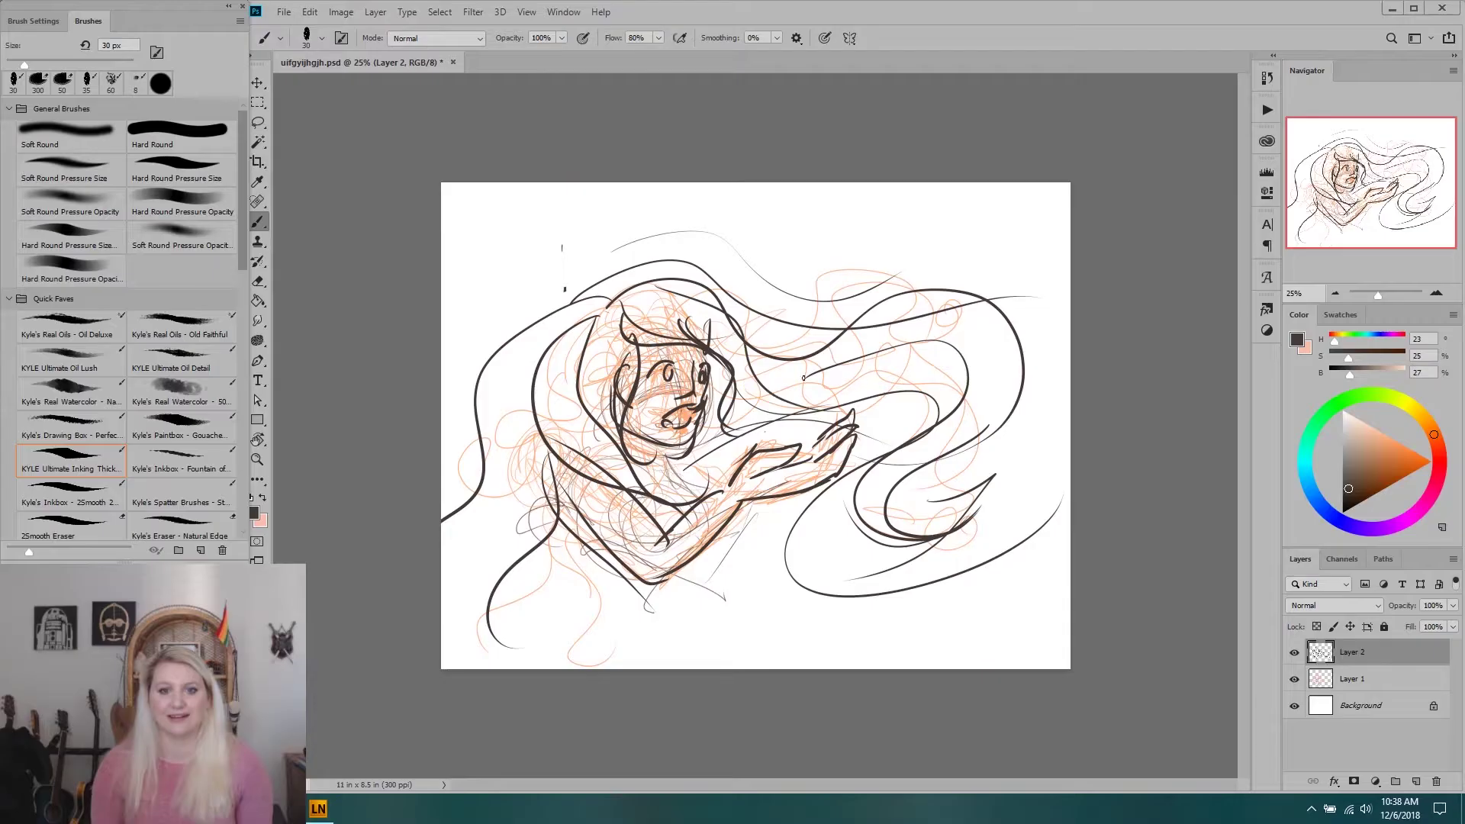
Add extra flowing strands inside the right-hand curls and along the upper edge of the hair.
drag(763, 393, 965, 382)
mouse_move(863, 423)
mouse_down()
mouse_move(756, 595)
mouse_move(944, 588)
mouse_up()
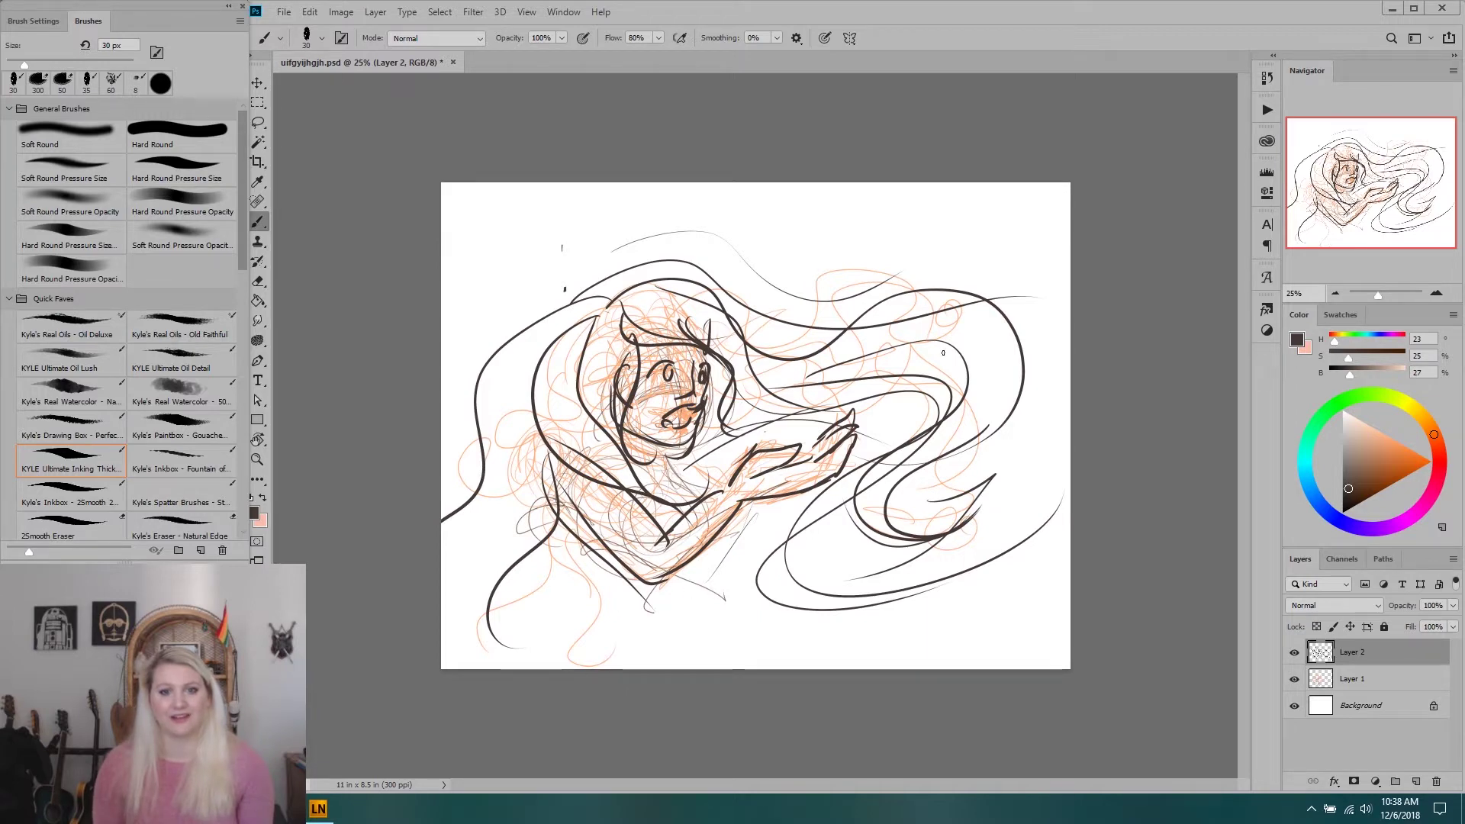
mouse_move(881, 296)
mouse_down()
mouse_move(979, 263)
mouse_move(1022, 266)
mouse_up()
mouse_move(719, 248)
mouse_down()
mouse_move(782, 292)
mouse_move(1059, 296)
mouse_up()
mouse_move(728, 251)
mouse_down()
mouse_move(564, 310)
mouse_move(744, 256)
mouse_move(1067, 308)
mouse_up()
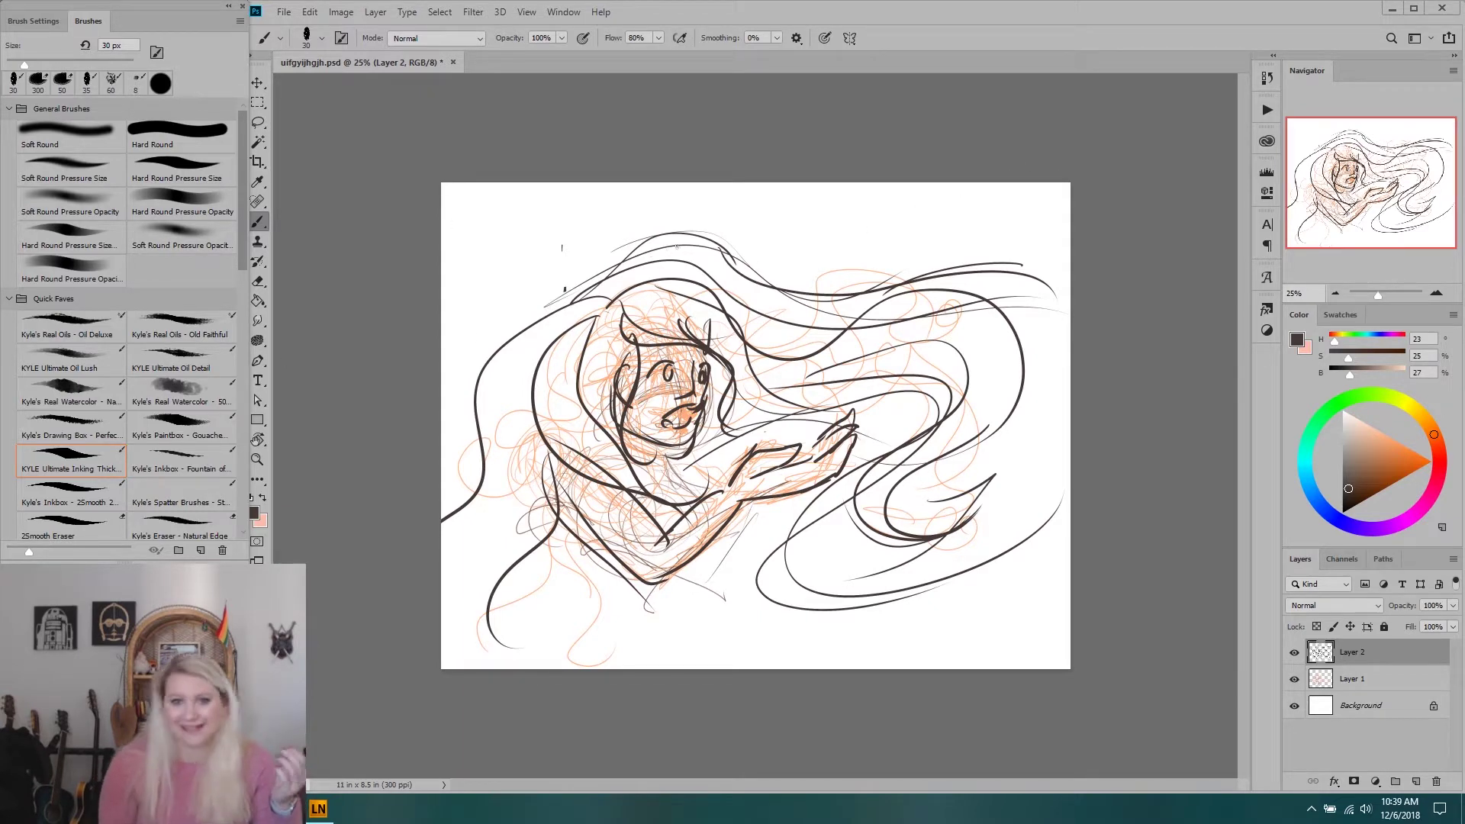
drag(683, 214, 951, 265)
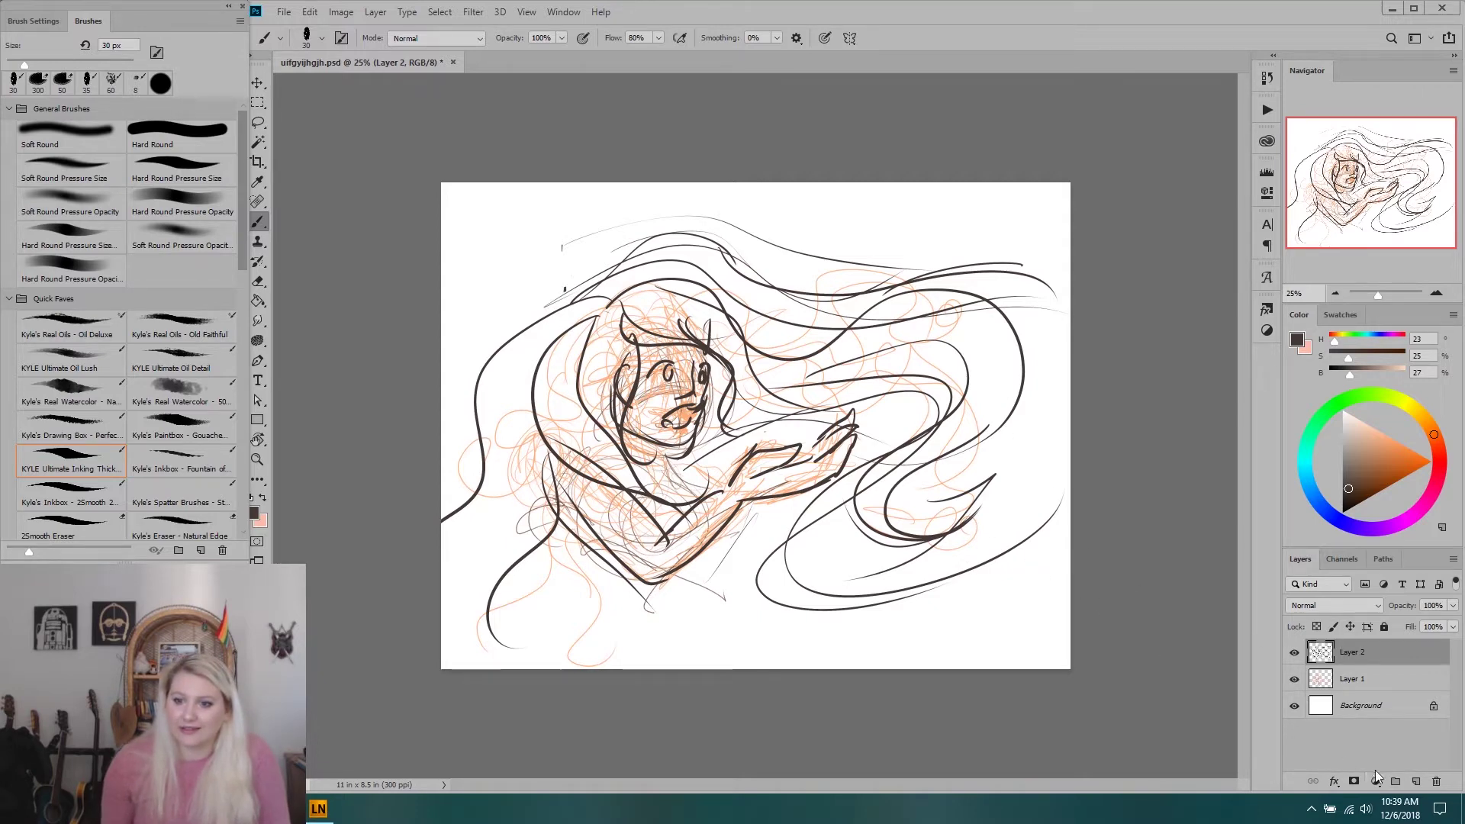
Add a new layer between Layer 2 and Layer 1 and choose the Hard Round Pressure Opacity brush.
click(1417, 782)
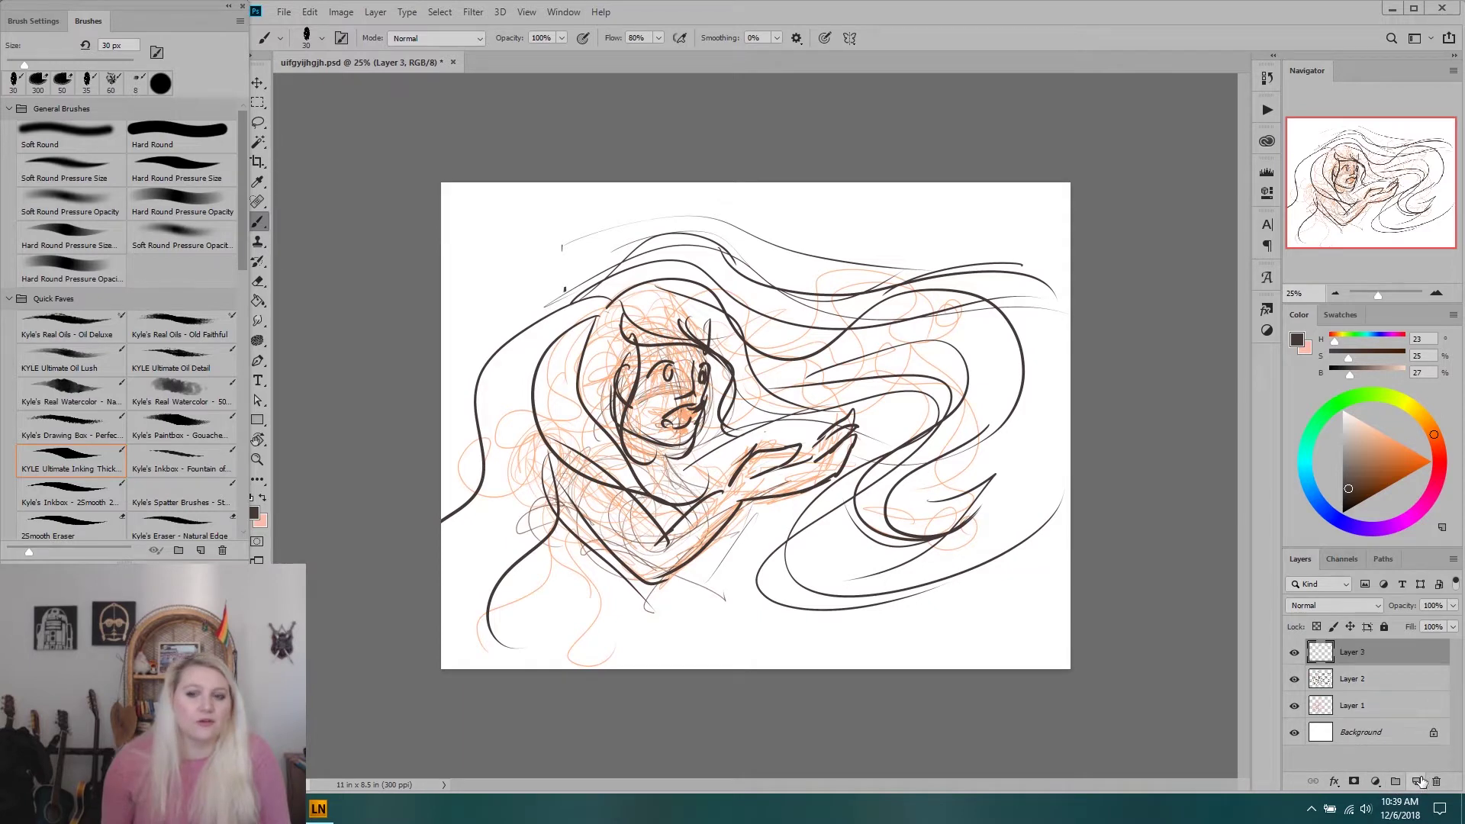
drag(1354, 655, 1354, 688)
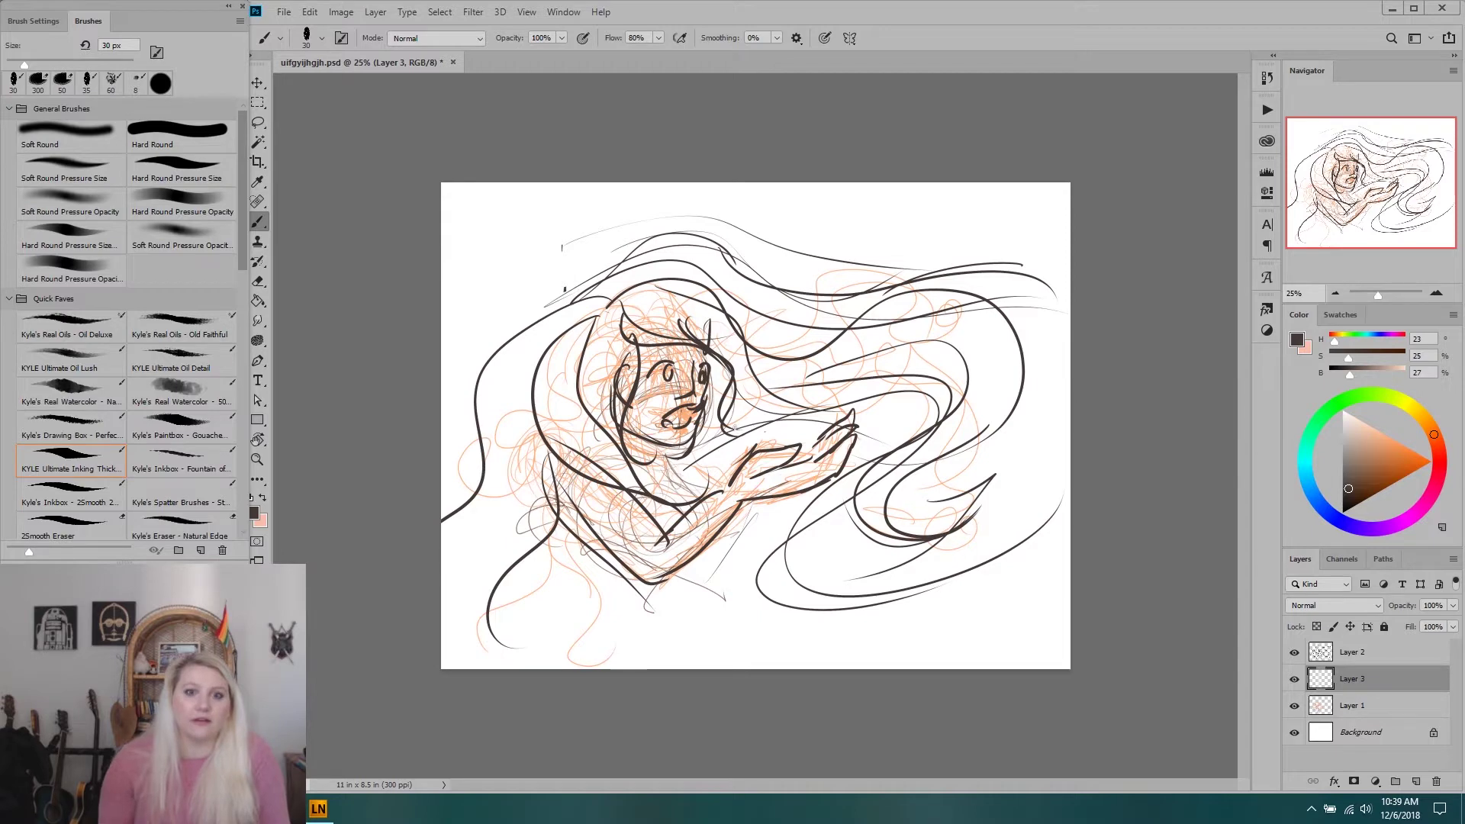
click(183, 192)
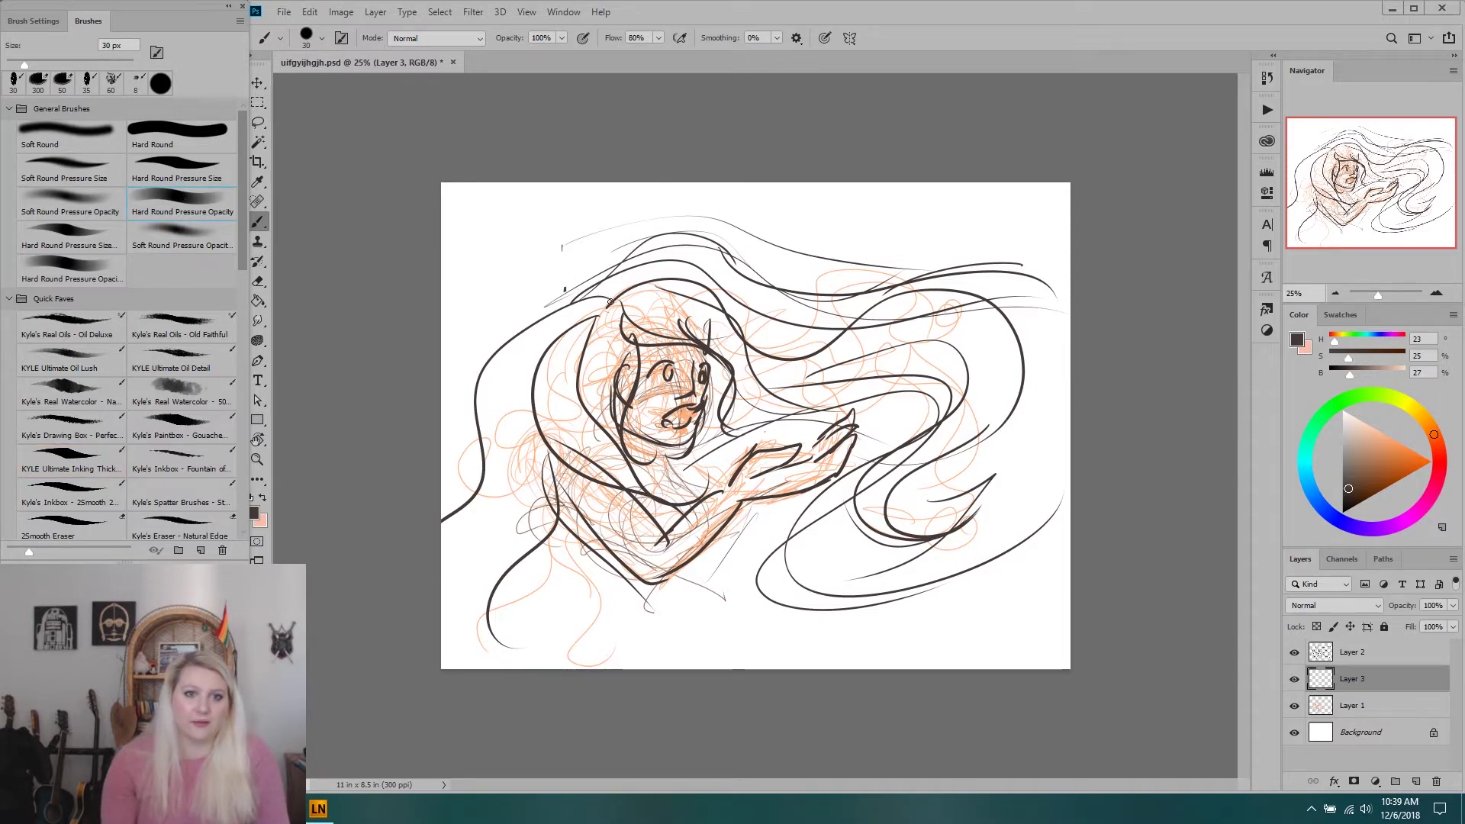
Enlarge the brush to 500 px and pick a tan skin colour with H 23, S 38, B 88.
key(bracketright)
key(bracketright)
key(bracketright)
key(bracketright)
key(bracketright)
key(bracketright)
key(bracketright)
key(bracketright)
key(bracketright)
key(bracketright)
key(bracketright)
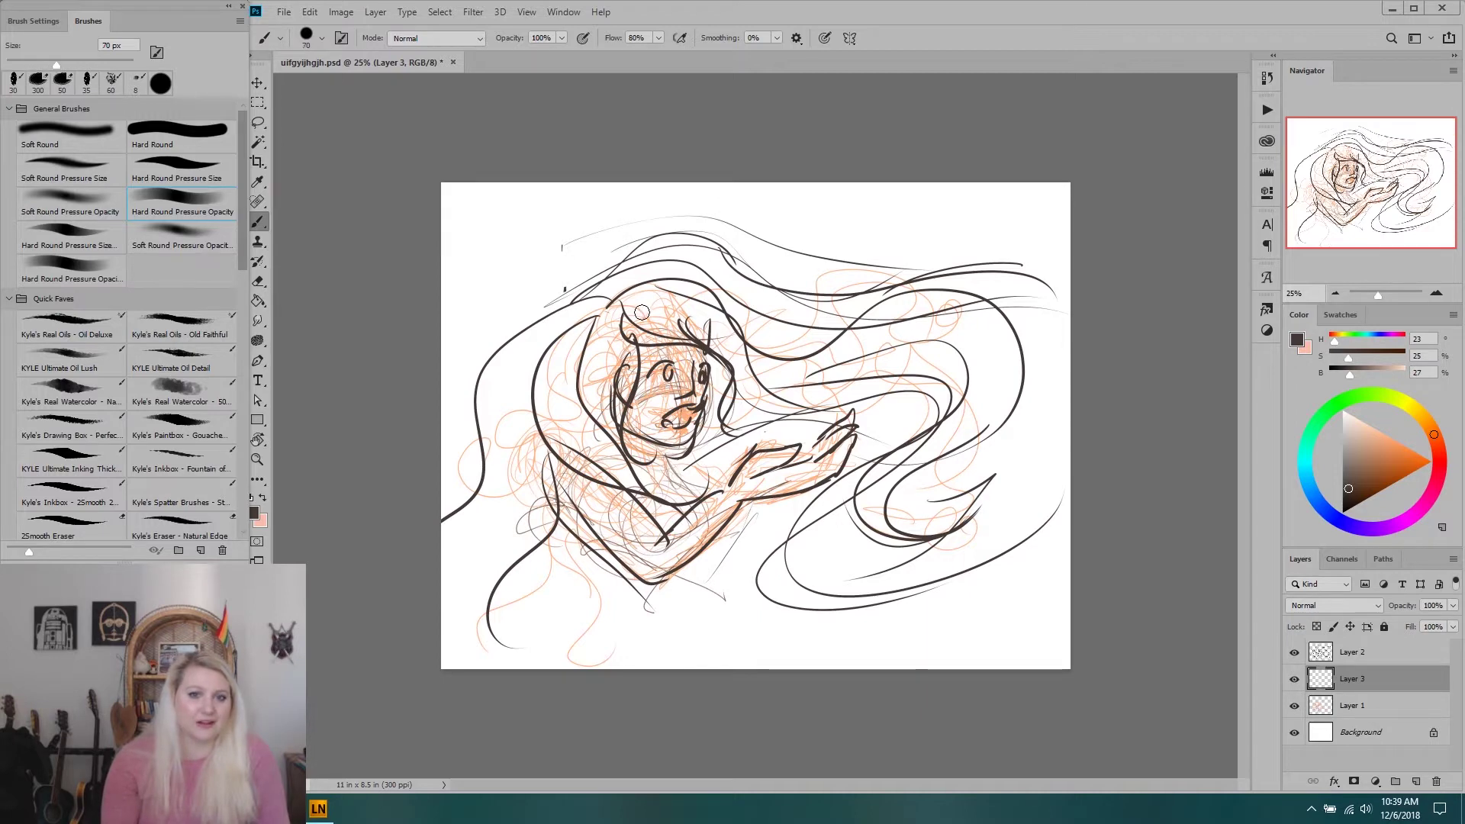
key(bracketright)
key(bracketright)
key(bracketright)
key(bracketright)
key(bracketright)
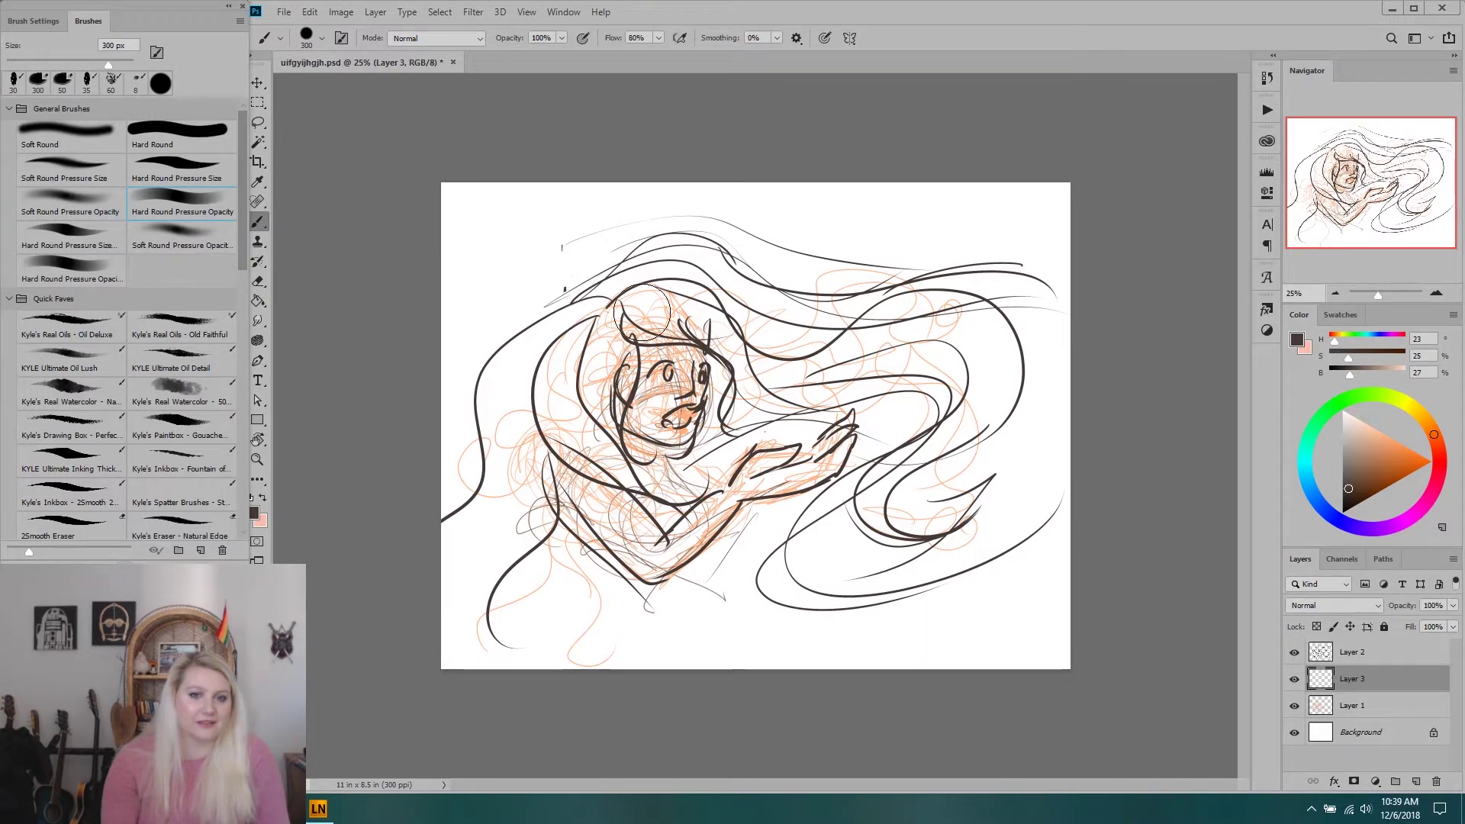
key(bracketleft)
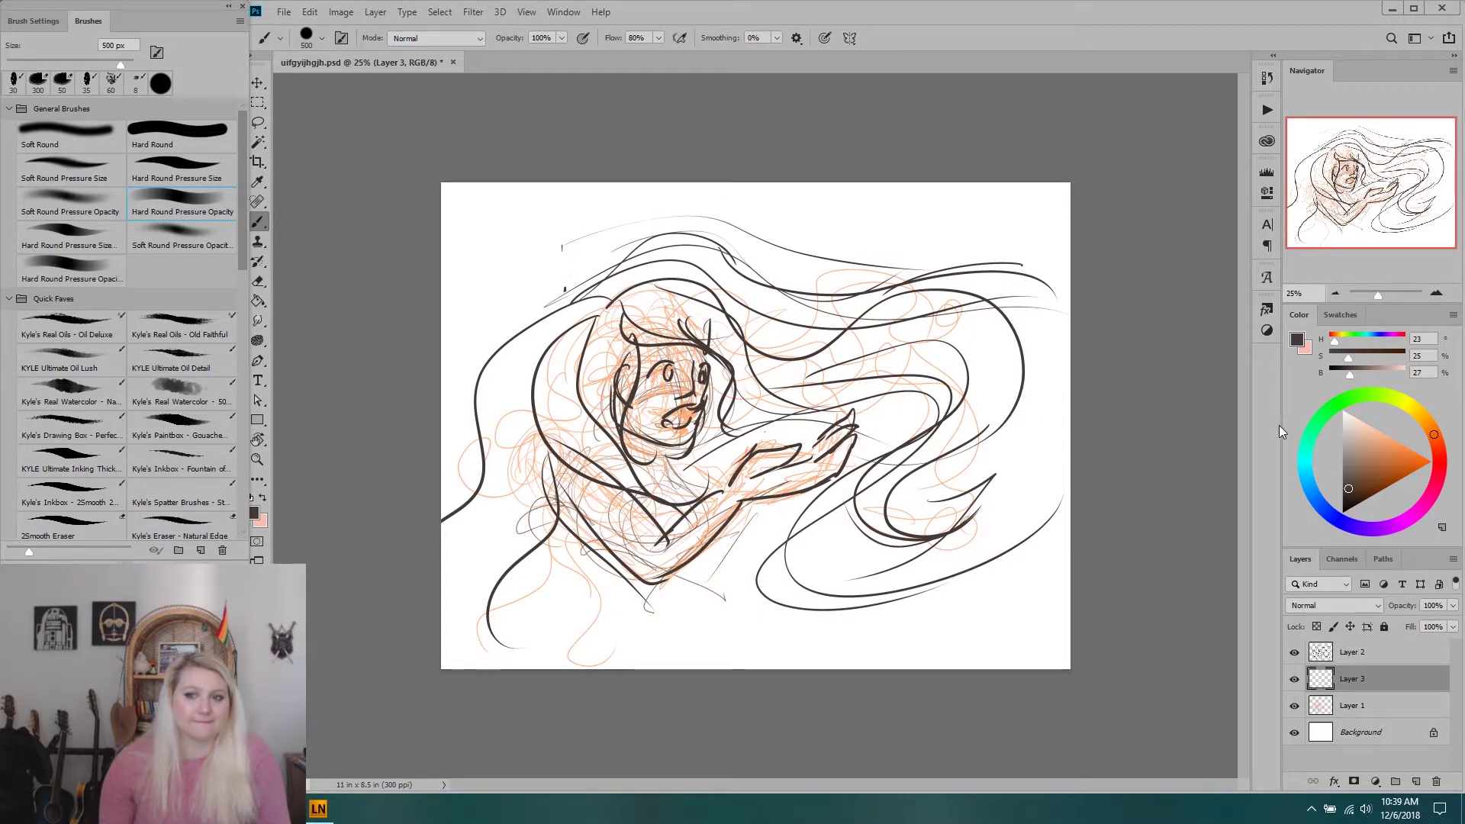
drag(1360, 454, 1365, 435)
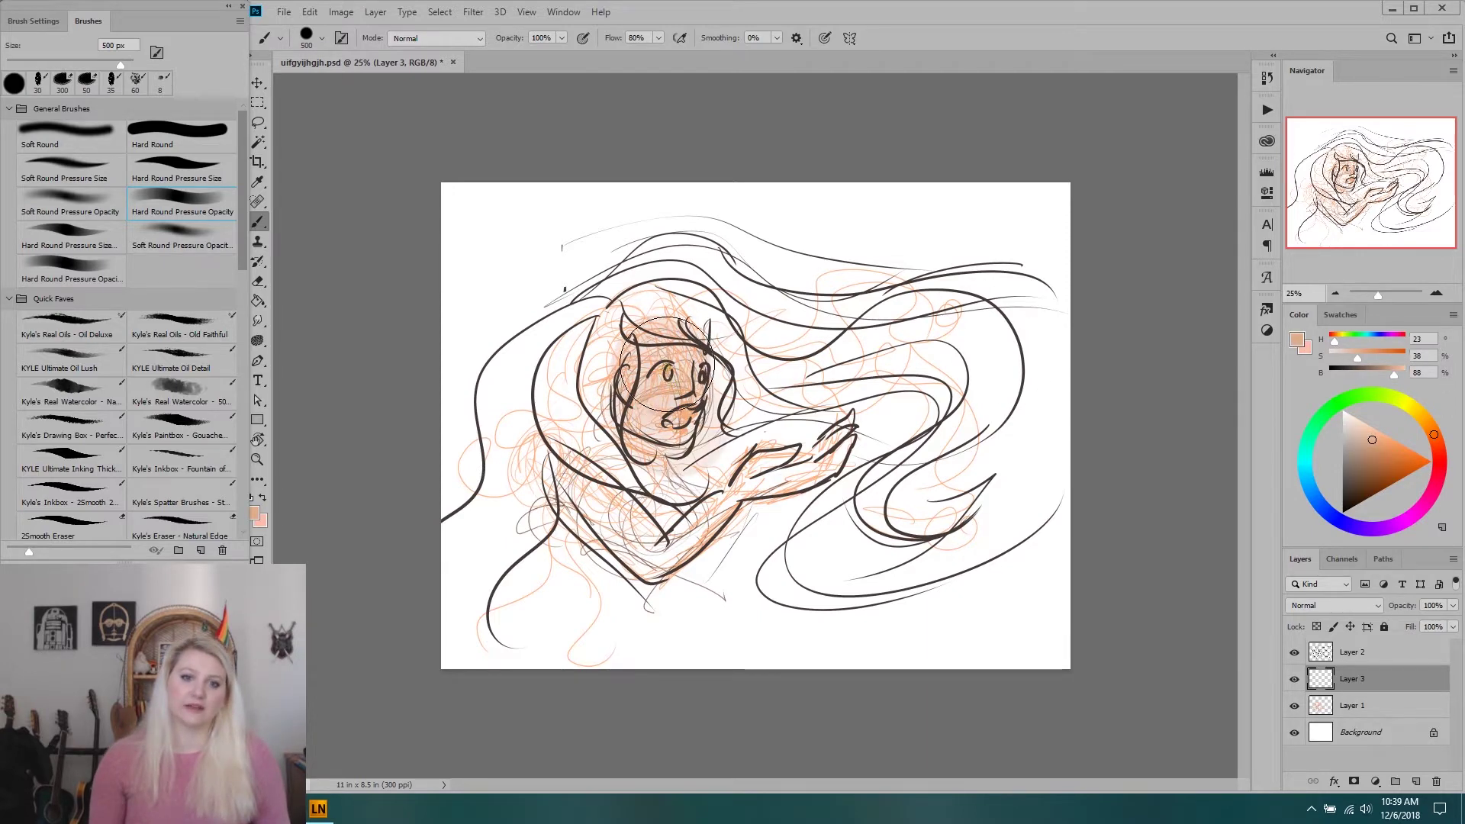
mouse_move(779, 263)
mouse_down()
mouse_move(824, 243)
mouse_move(946, 259)
mouse_up()
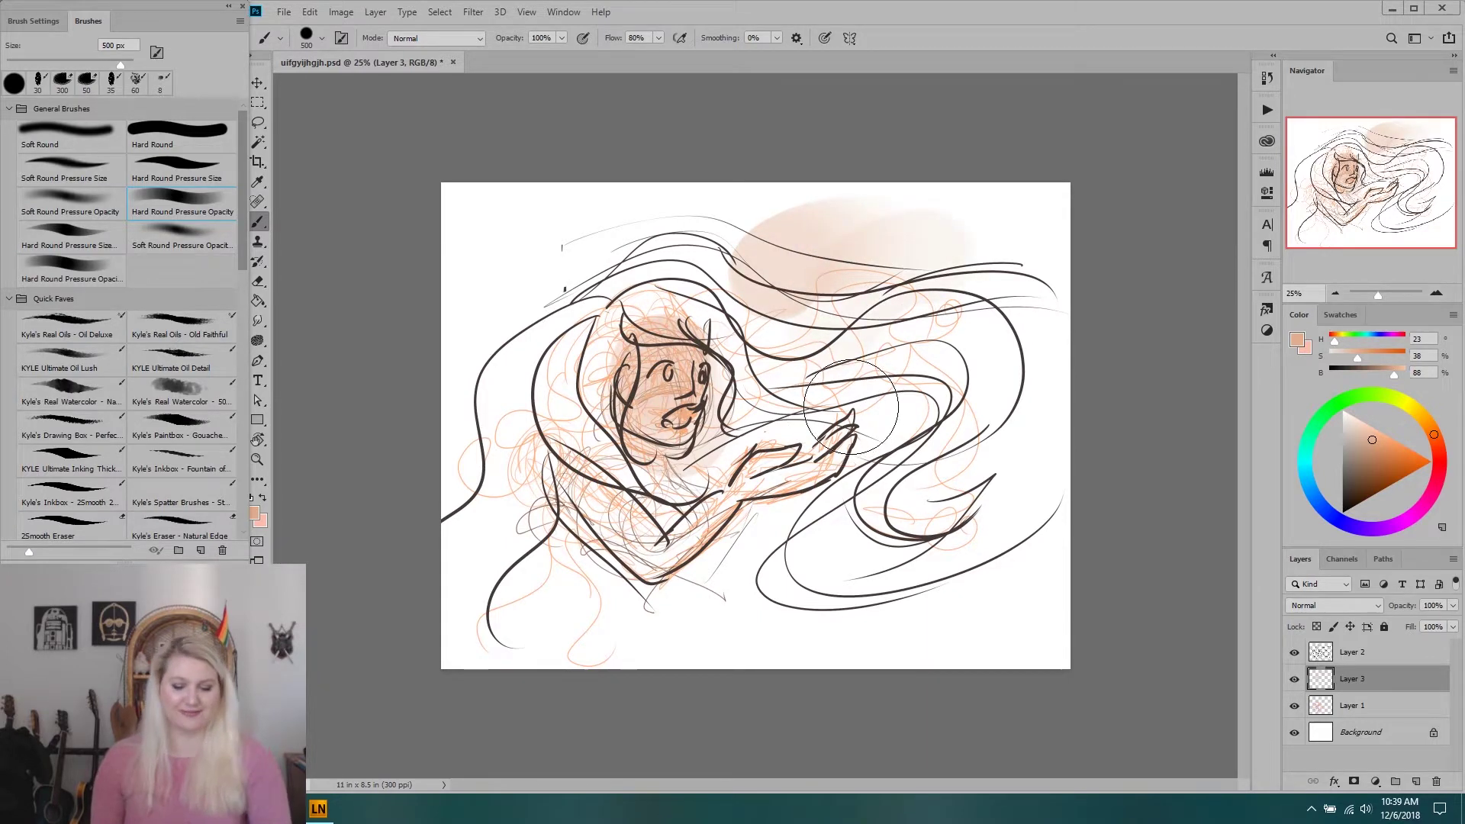
key(ctrl+z)
key(ctrl+z)
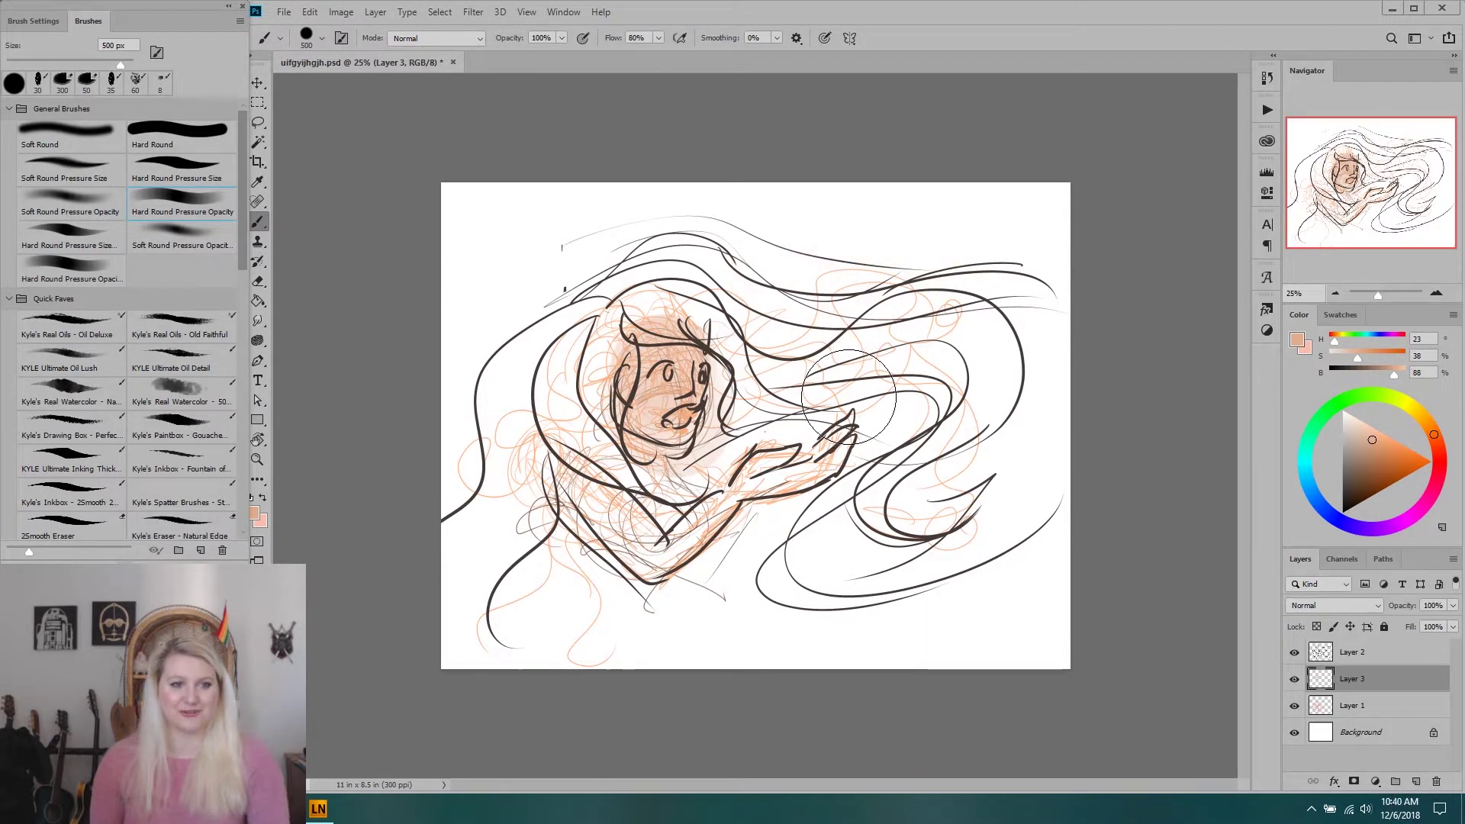
Choose the Hard Round Pressure Size brush and paint the face, arms and outstretched hand with the tan skin colour.
click(197, 175)
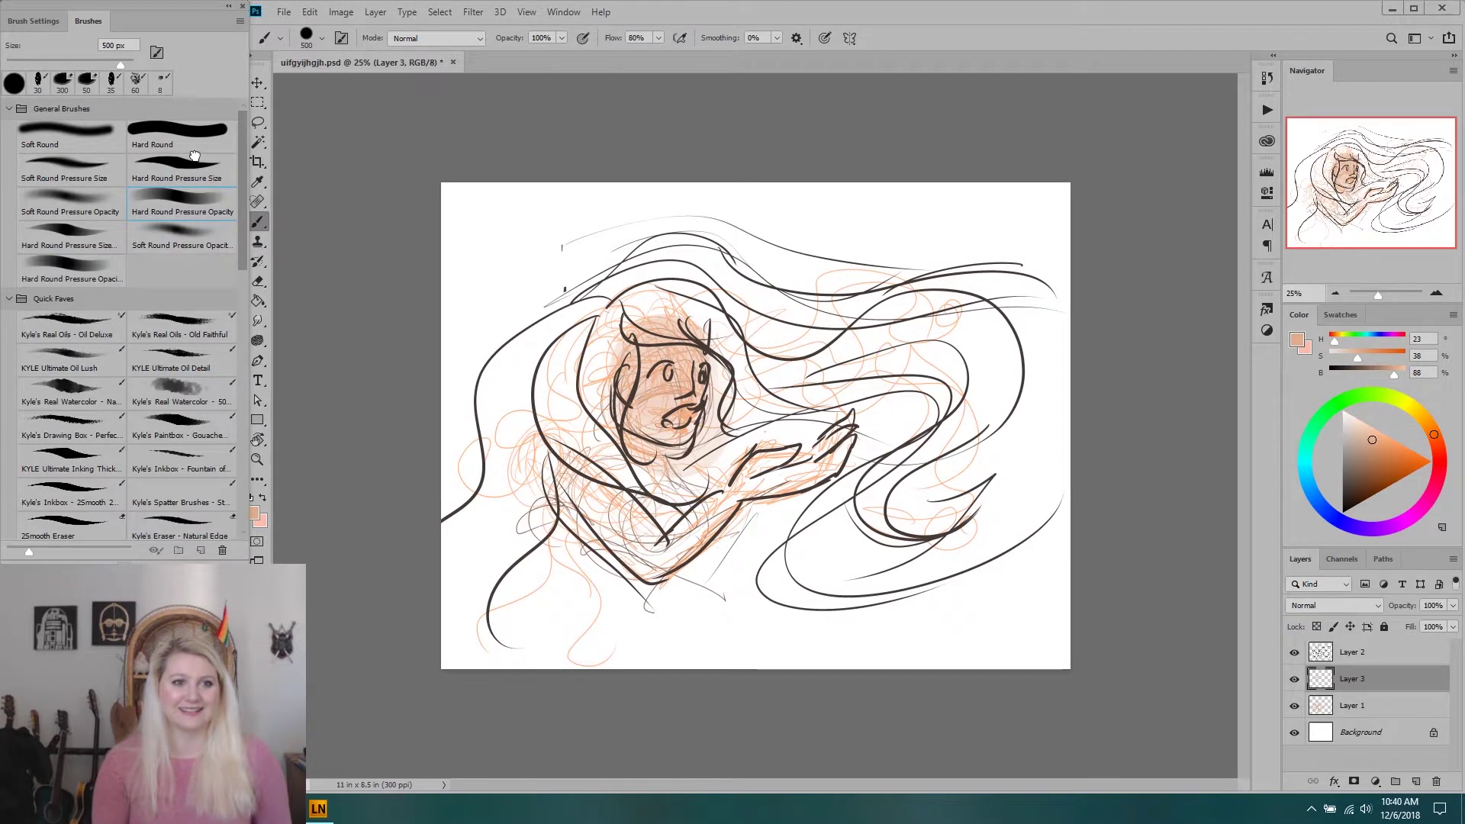
mouse_move(657, 369)
mouse_down()
mouse_move(655, 413)
mouse_move(666, 362)
mouse_move(678, 437)
mouse_move(682, 359)
mouse_move(647, 431)
mouse_move(690, 435)
mouse_move(635, 459)
mouse_move(591, 439)
mouse_move(627, 518)
mouse_move(577, 468)
mouse_move(676, 565)
mouse_move(606, 506)
mouse_move(623, 535)
mouse_move(699, 552)
mouse_move(652, 563)
mouse_move(758, 474)
mouse_move(681, 544)
mouse_move(818, 474)
mouse_move(722, 496)
mouse_move(632, 547)
mouse_up()
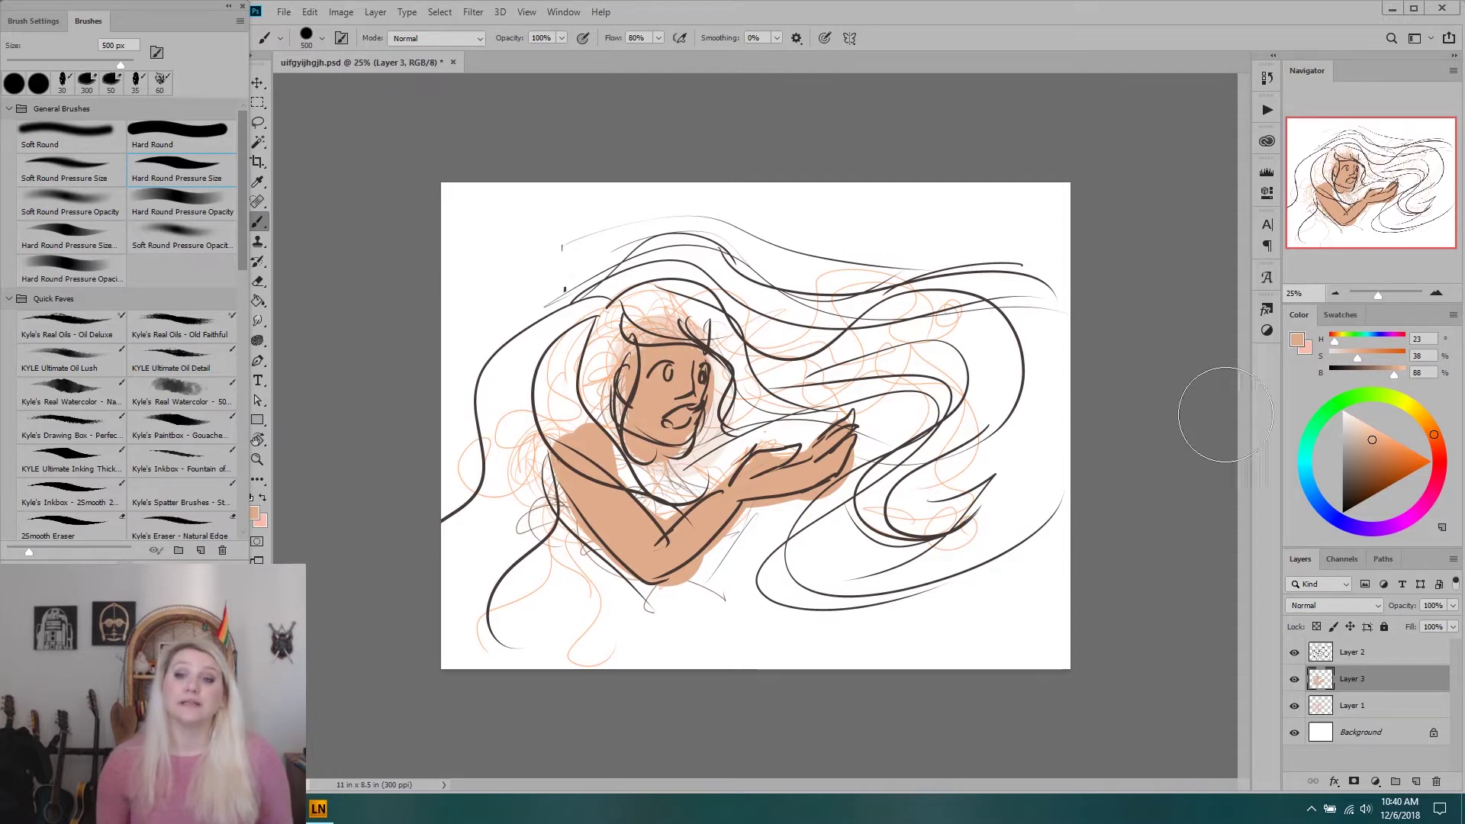
Pick a pale green with H 121, S 29, B 100, paint a first hair stroke above the forehead, and set the brush to 400 px.
drag(1408, 419, 1338, 400)
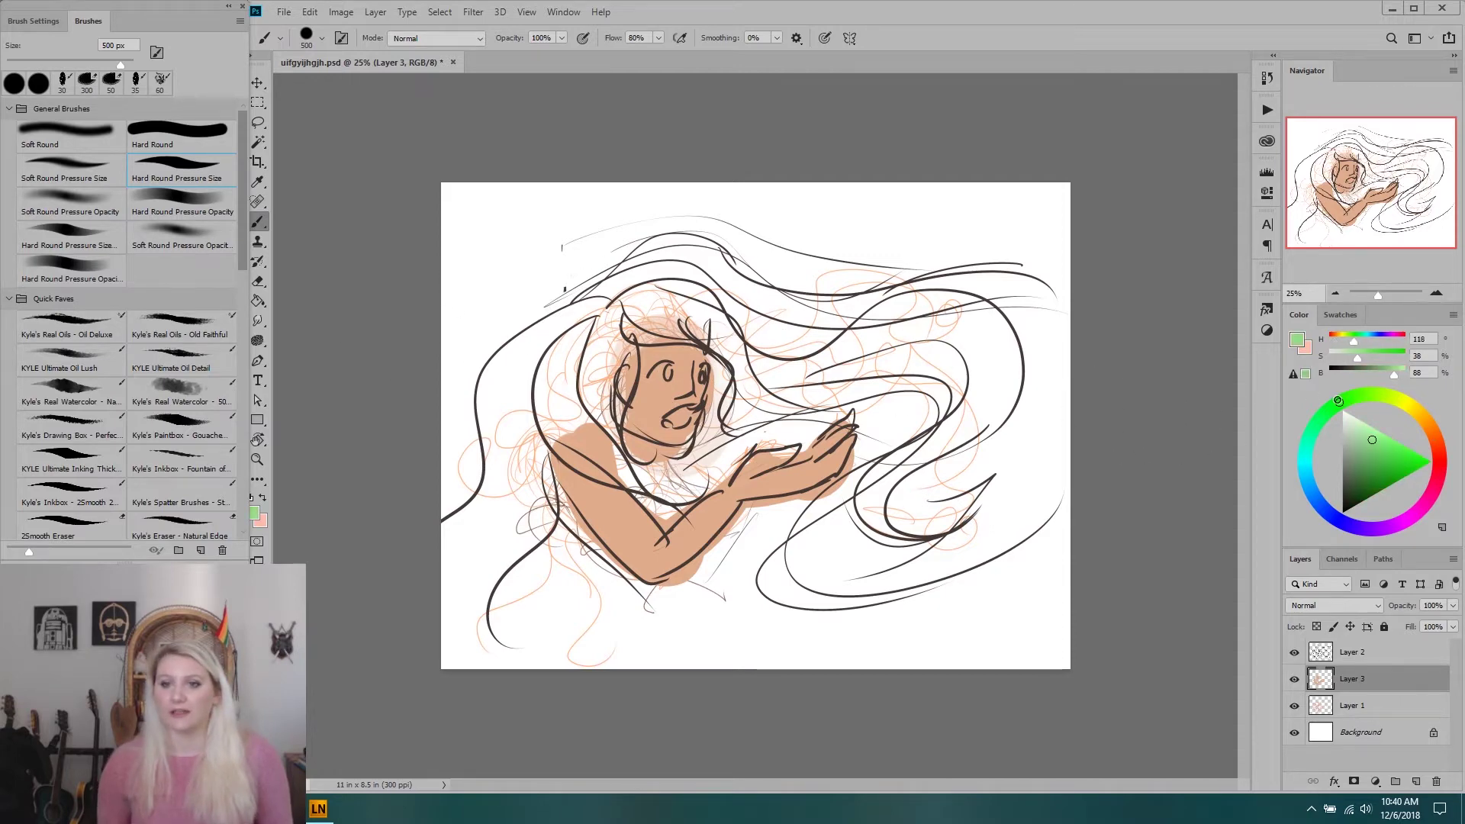
click(1368, 450)
drag(1387, 448, 1369, 429)
drag(620, 284, 717, 330)
key(bracketleft)
key(bracketleft)
key(bracketleft)
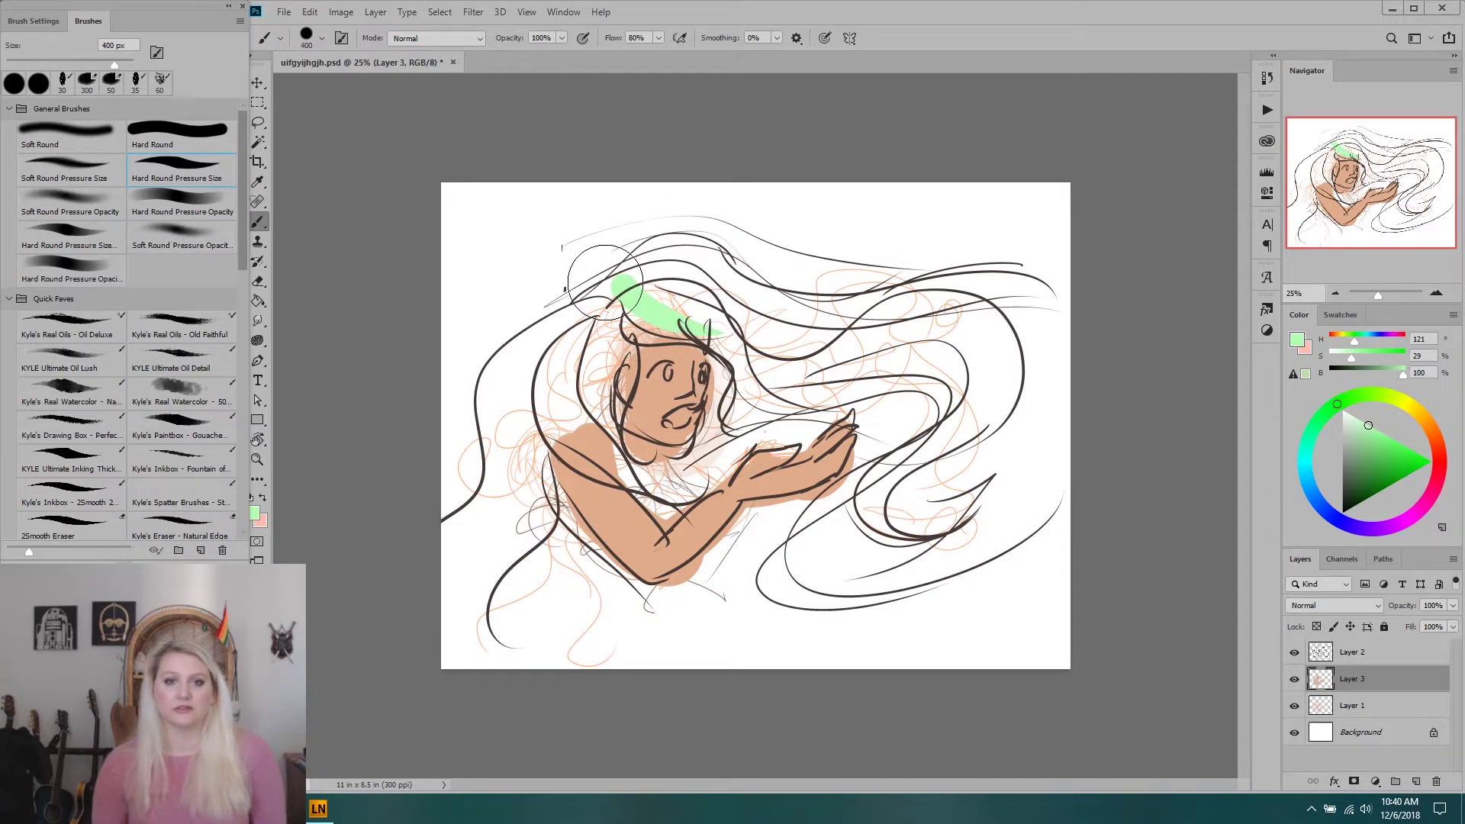
Fill the crown and the windblown curls around and below the outstretched hand with pale green.
mouse_move(609, 269)
mouse_down()
mouse_move(687, 336)
mouse_move(866, 403)
mouse_up()
mouse_move(963, 349)
mouse_down()
mouse_move(894, 382)
mouse_move(775, 409)
mouse_move(883, 419)
mouse_up()
mouse_move(655, 303)
mouse_down()
mouse_move(943, 449)
mouse_move(877, 366)
mouse_move(725, 274)
mouse_move(839, 496)
mouse_move(649, 347)
mouse_up()
key(ctrl+z)
key(ctrl+z)
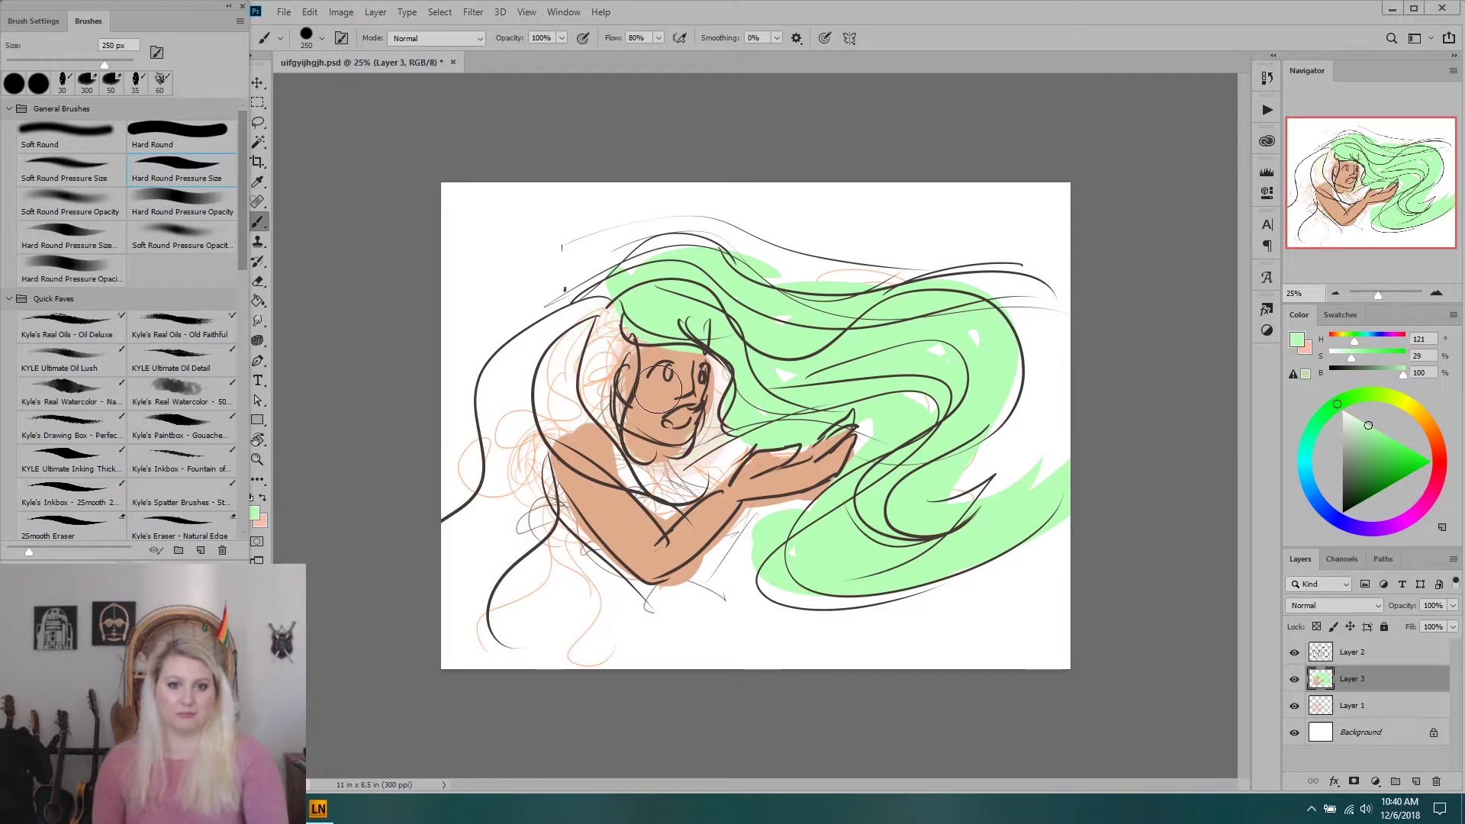
Fill the hair around the left of the face and past the shoulder with pale green, extending the far-right curl's edge.
mouse_move(636, 506)
mouse_down()
mouse_move(737, 458)
mouse_move(611, 313)
mouse_move(580, 427)
mouse_move(729, 359)
mouse_move(702, 457)
mouse_move(580, 320)
mouse_move(568, 458)
mouse_move(605, 296)
mouse_up()
mouse_move(535, 404)
mouse_down()
mouse_move(519, 473)
mouse_move(696, 266)
mouse_move(511, 498)
mouse_up()
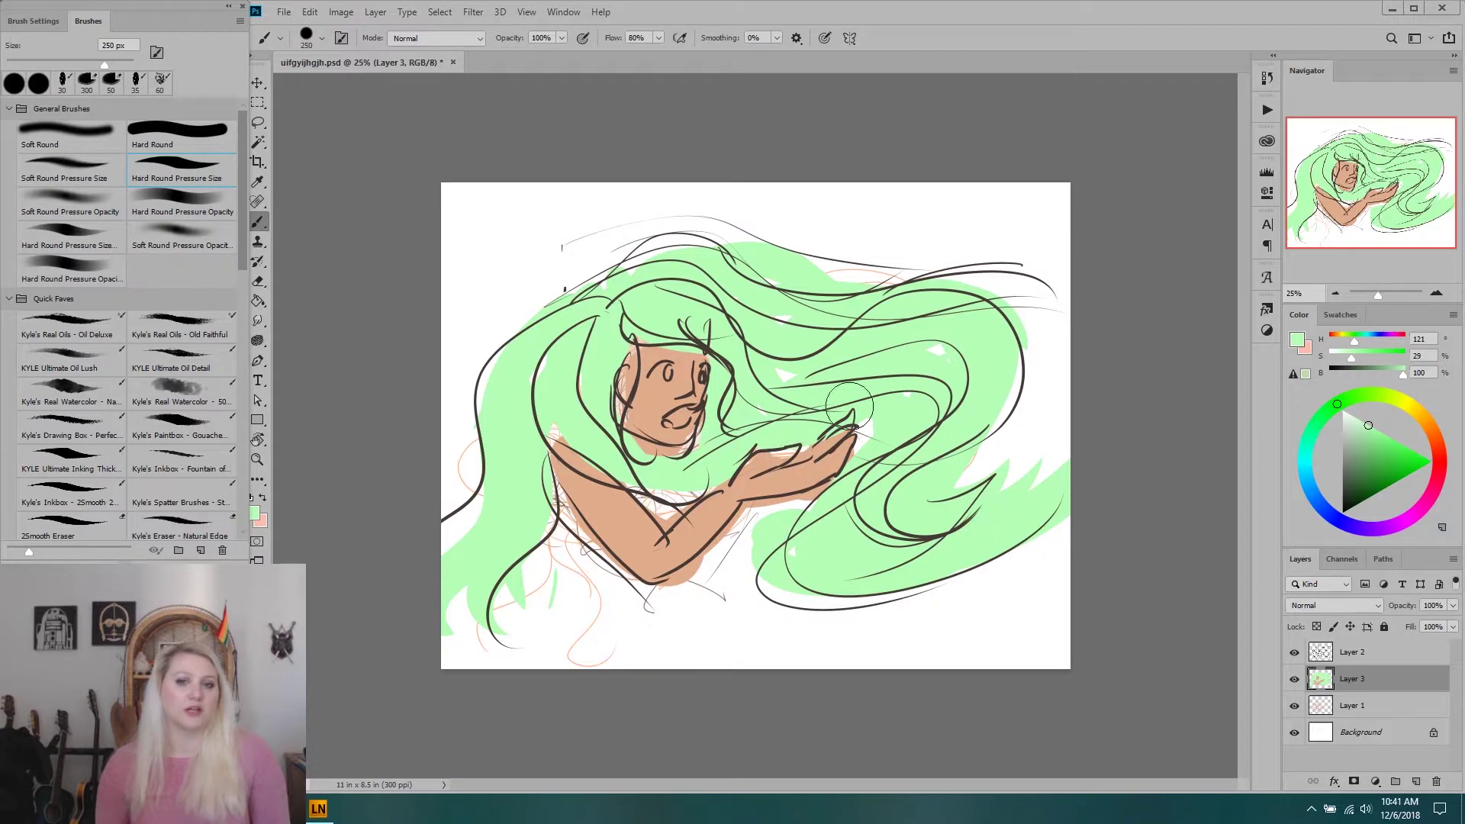
drag(992, 297, 1038, 389)
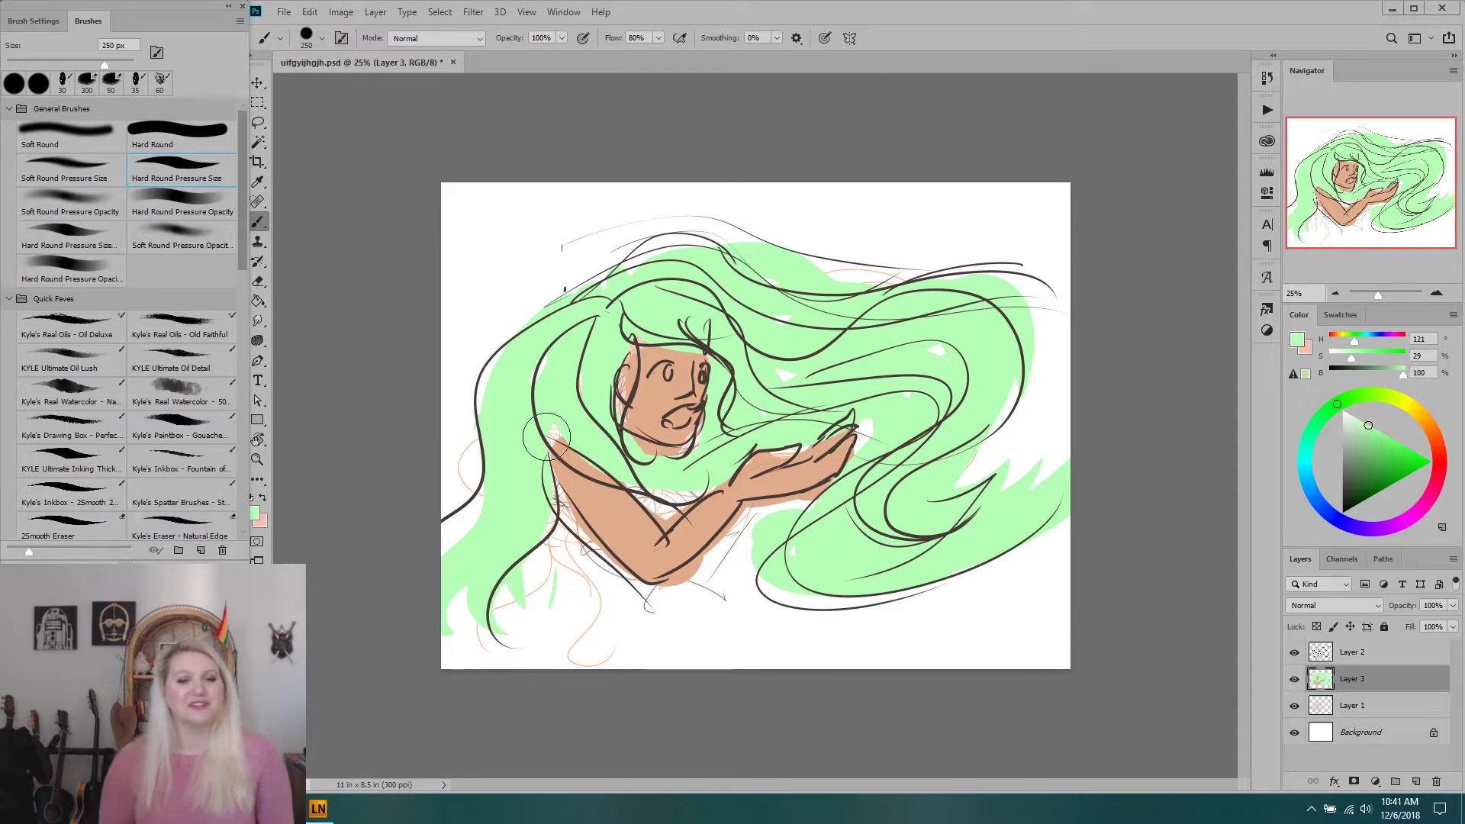
Enlarge the brush to 1600 px.
key(bracketright)
key(bracketright)
key(bracketright)
key(bracketright)
key(bracketright)
key(bracketright)
key(bracketright)
key(bracketright)
key(bracketright)
key(bracketright)
key(bracketright)
key(bracketright)
key(bracketright)
key(bracketright)
key(bracketright)
key(bracketleft)
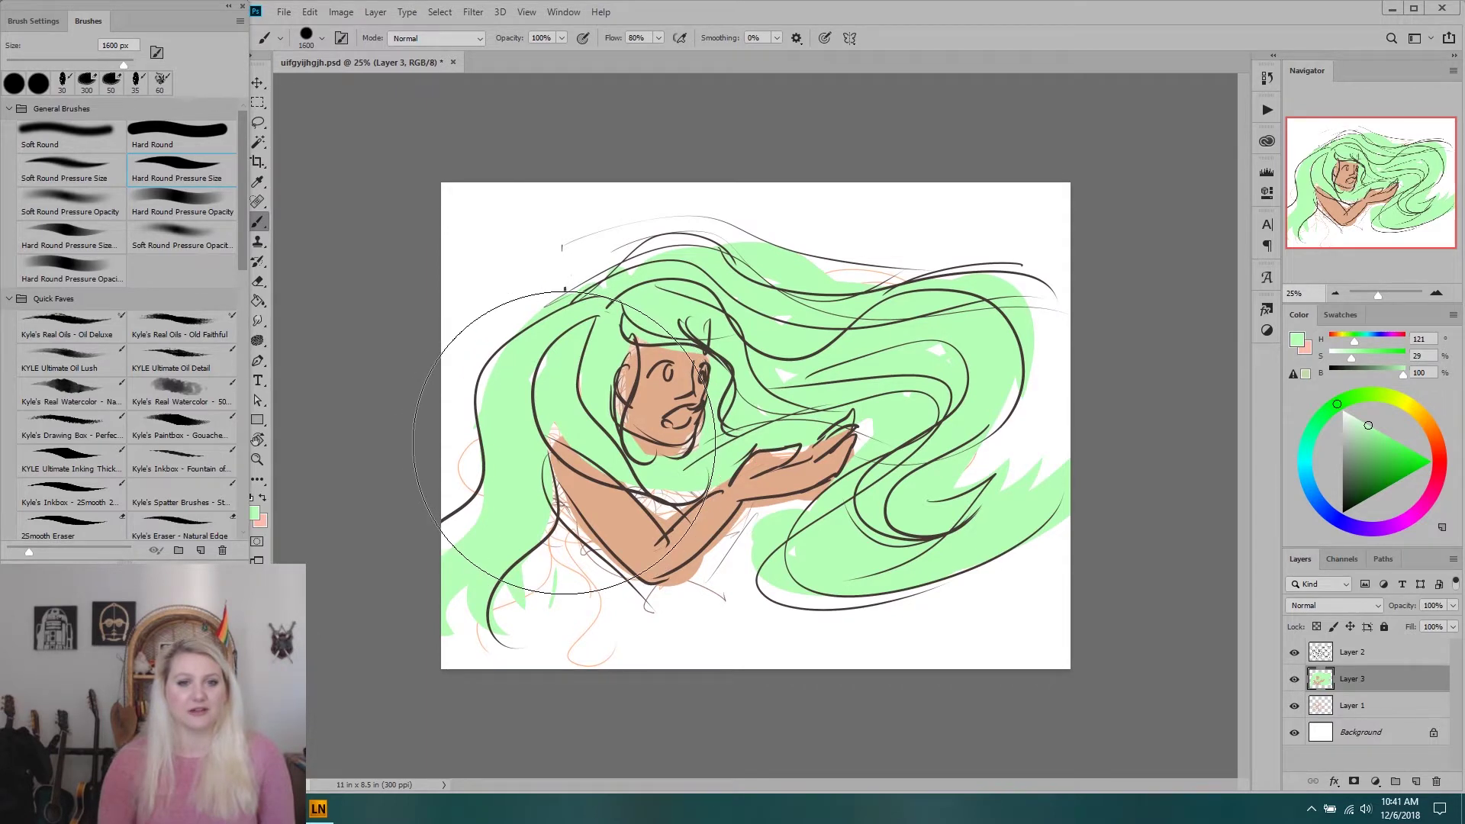
Reduce the brush size to 175 px.
key(bracketleft)
key(bracketleft)
key(bracketleft)
key(bracketleft)
key(bracketleft)
key(bracketleft)
key(bracketleft)
key(bracketleft)
key(bracketleft)
key(bracketleft)
key(bracketleft)
key(bracketleft)
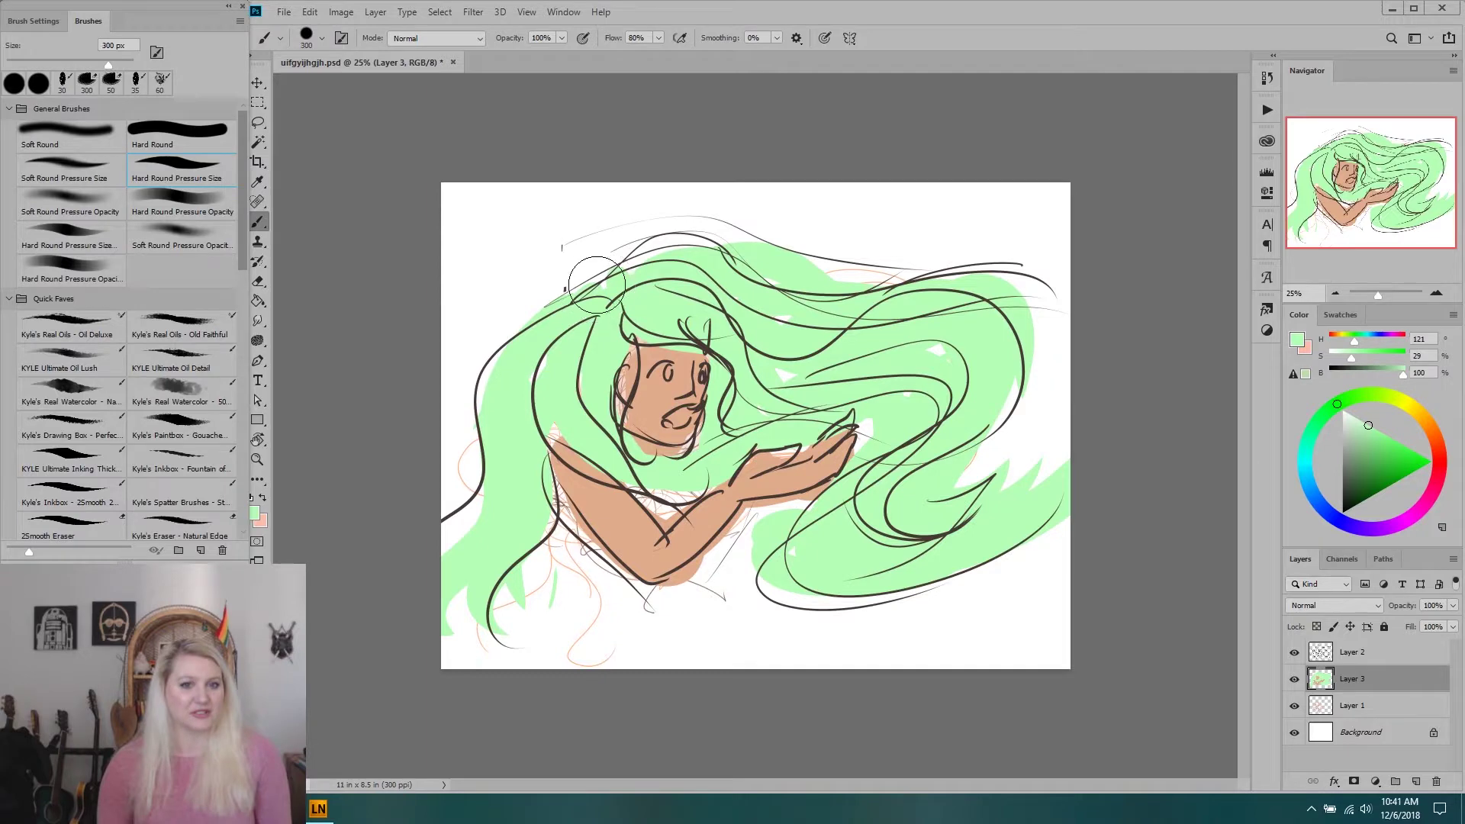
key(bracketleft)
key(bracketleft)
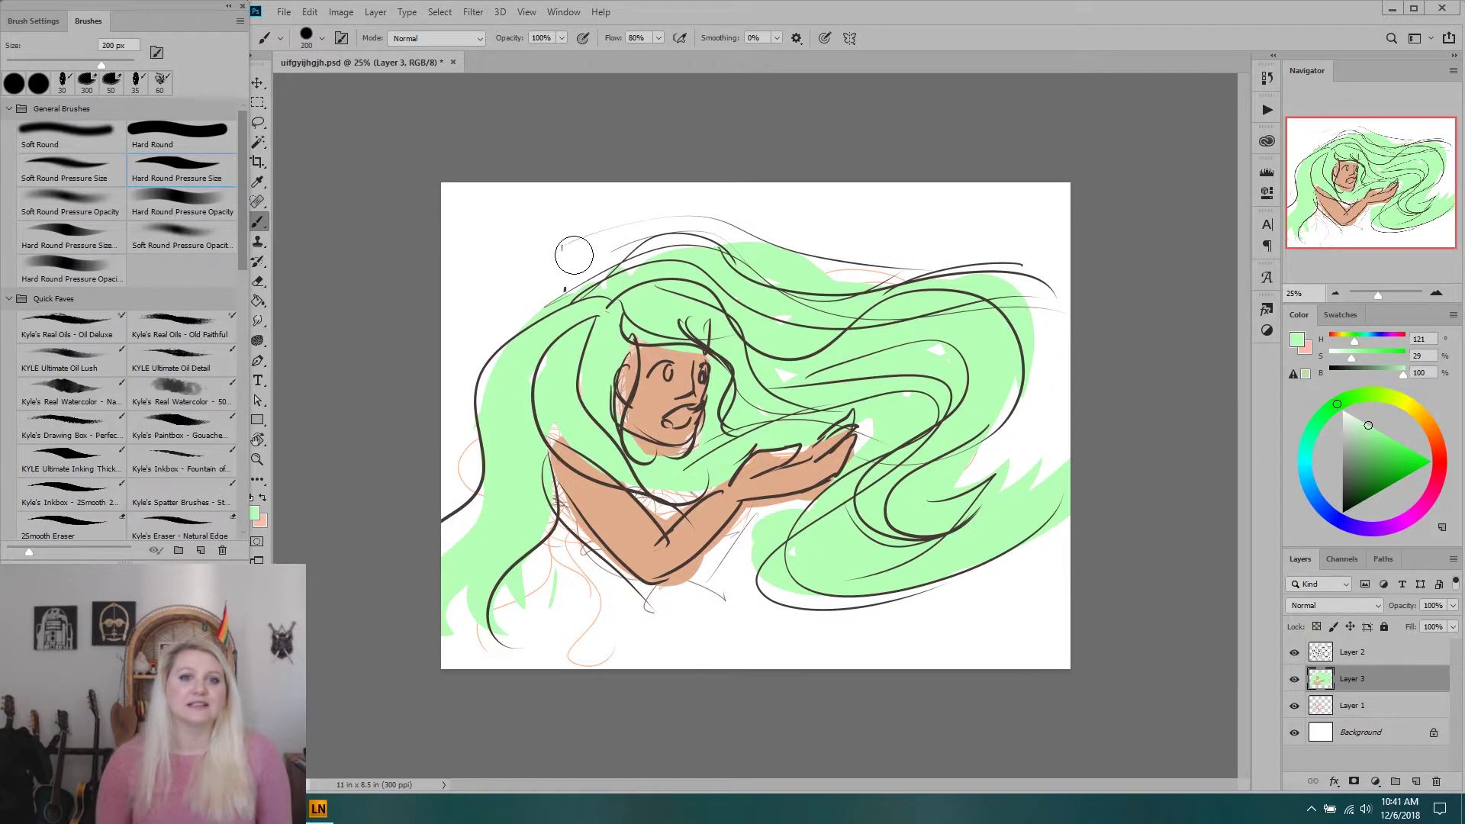
key(bracketleft)
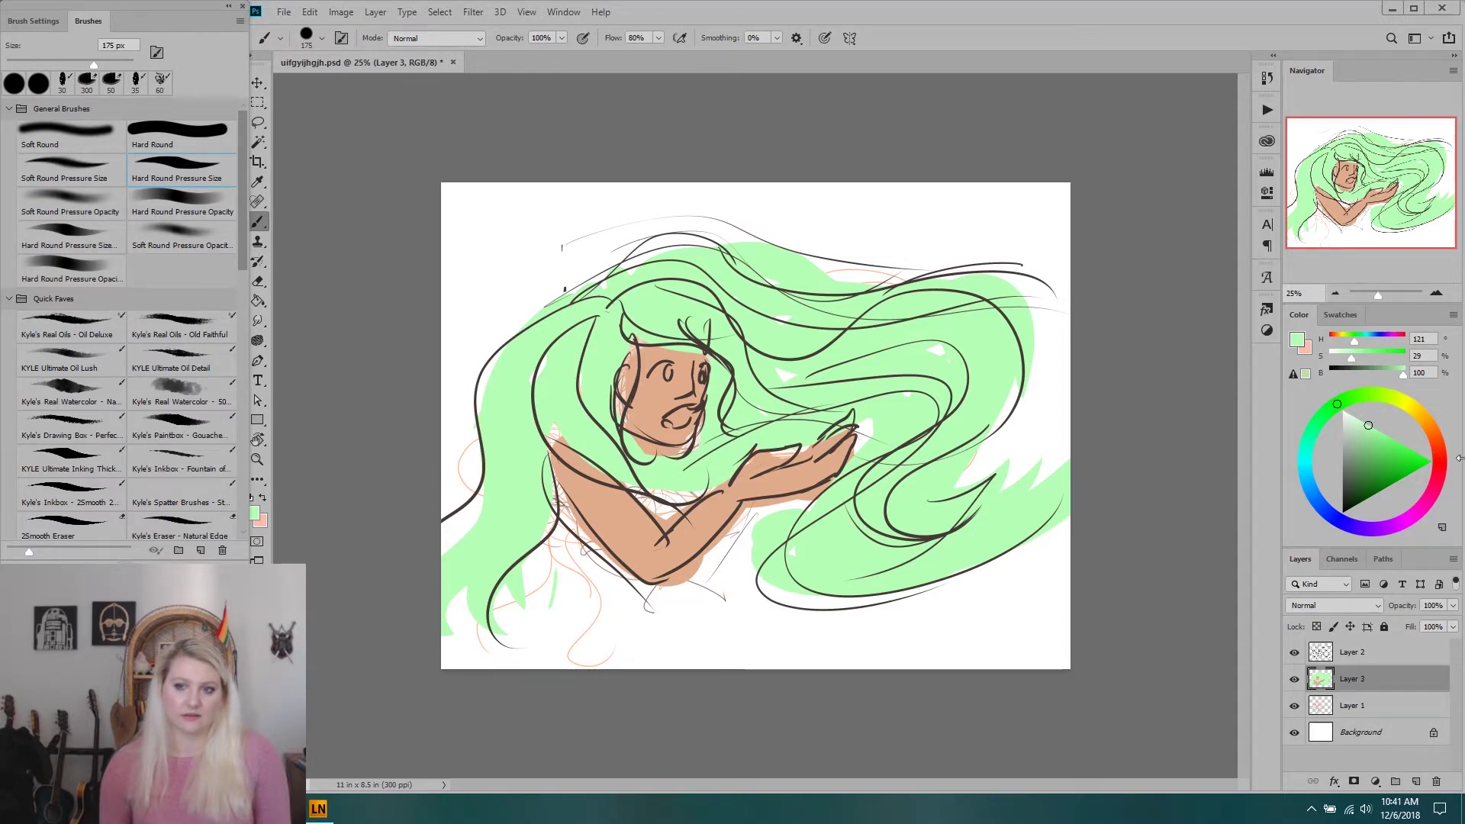
Pick a pink with H 339, S 49, B 76 and paint the lips.
mouse_move(1460, 471)
mouse_down()
mouse_move(1391, 494)
mouse_move(1404, 474)
mouse_move(1393, 503)
mouse_up()
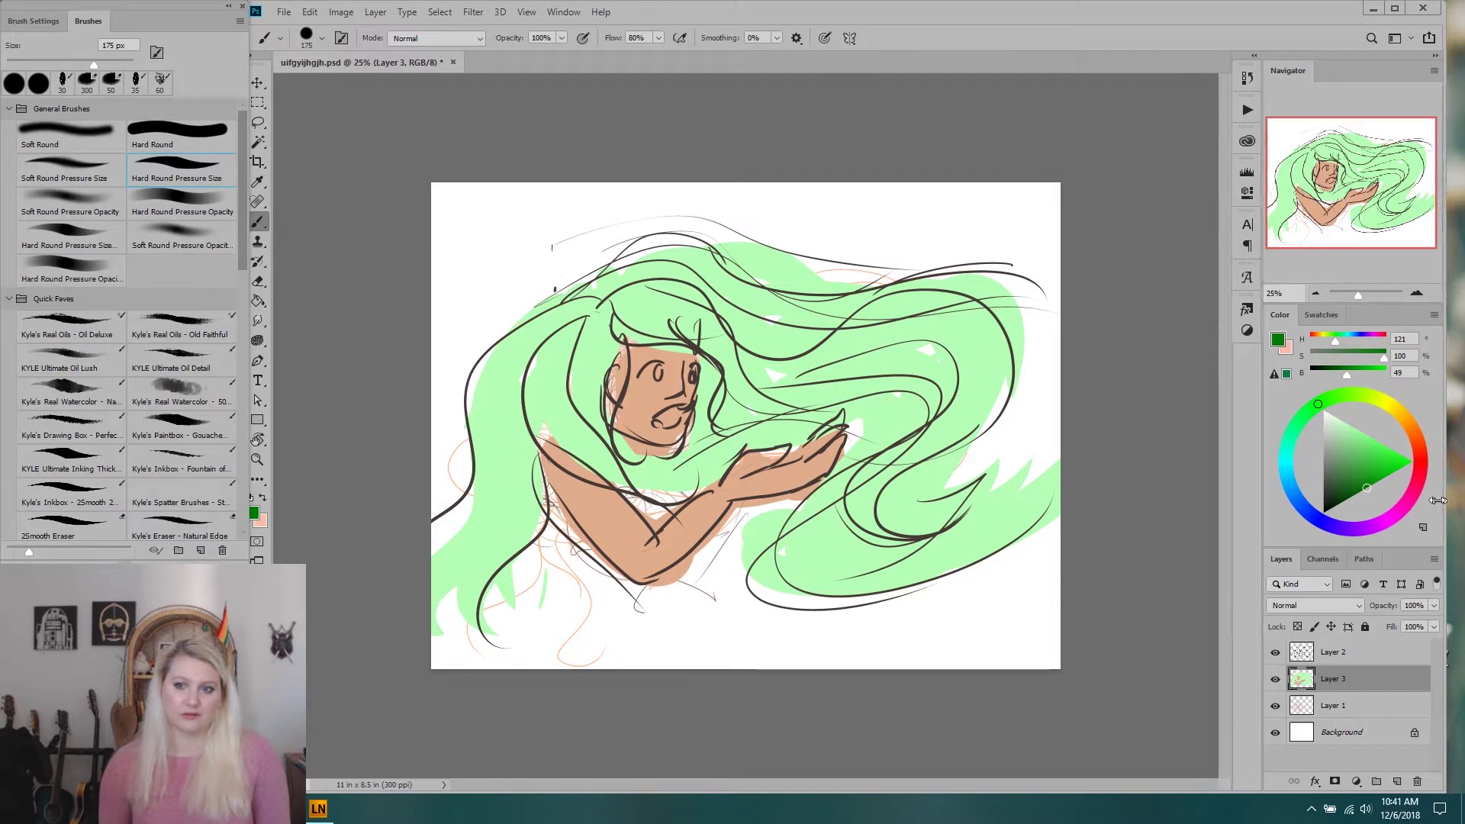
click(1418, 485)
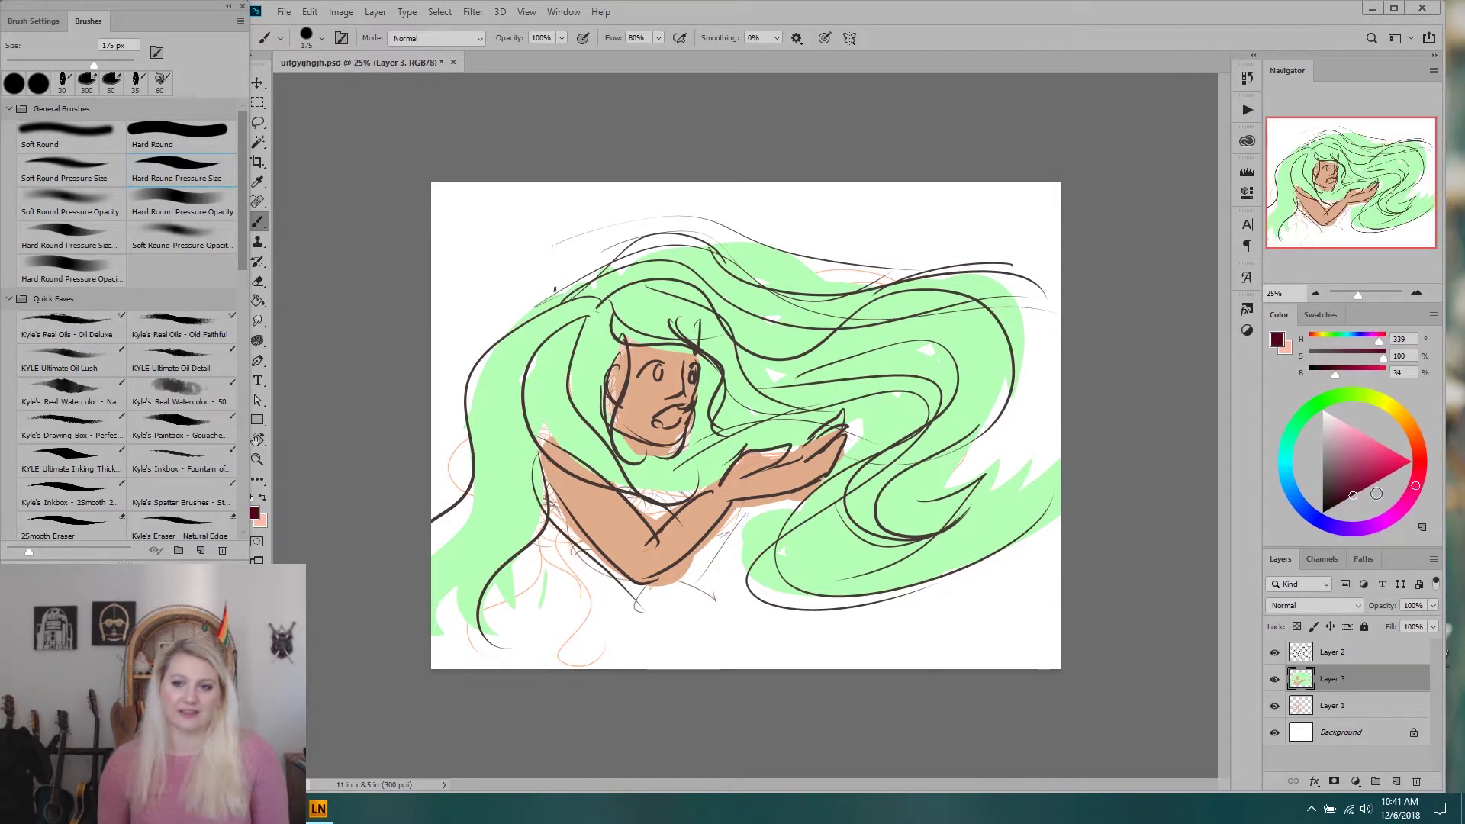
mouse_move(1308, 484)
mouse_down()
mouse_move(1360, 470)
mouse_move(1355, 452)
mouse_up()
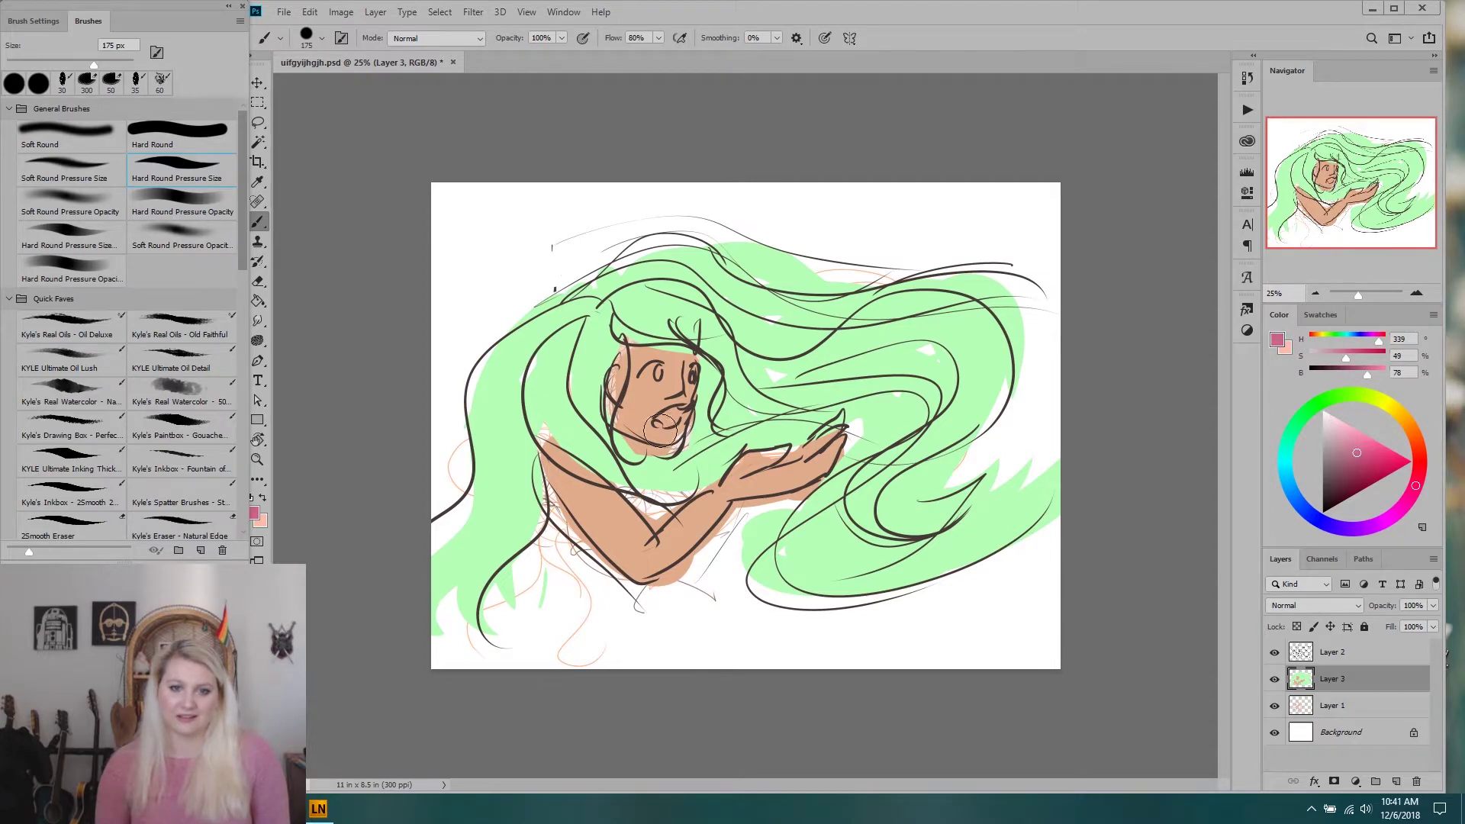
drag(668, 423, 676, 423)
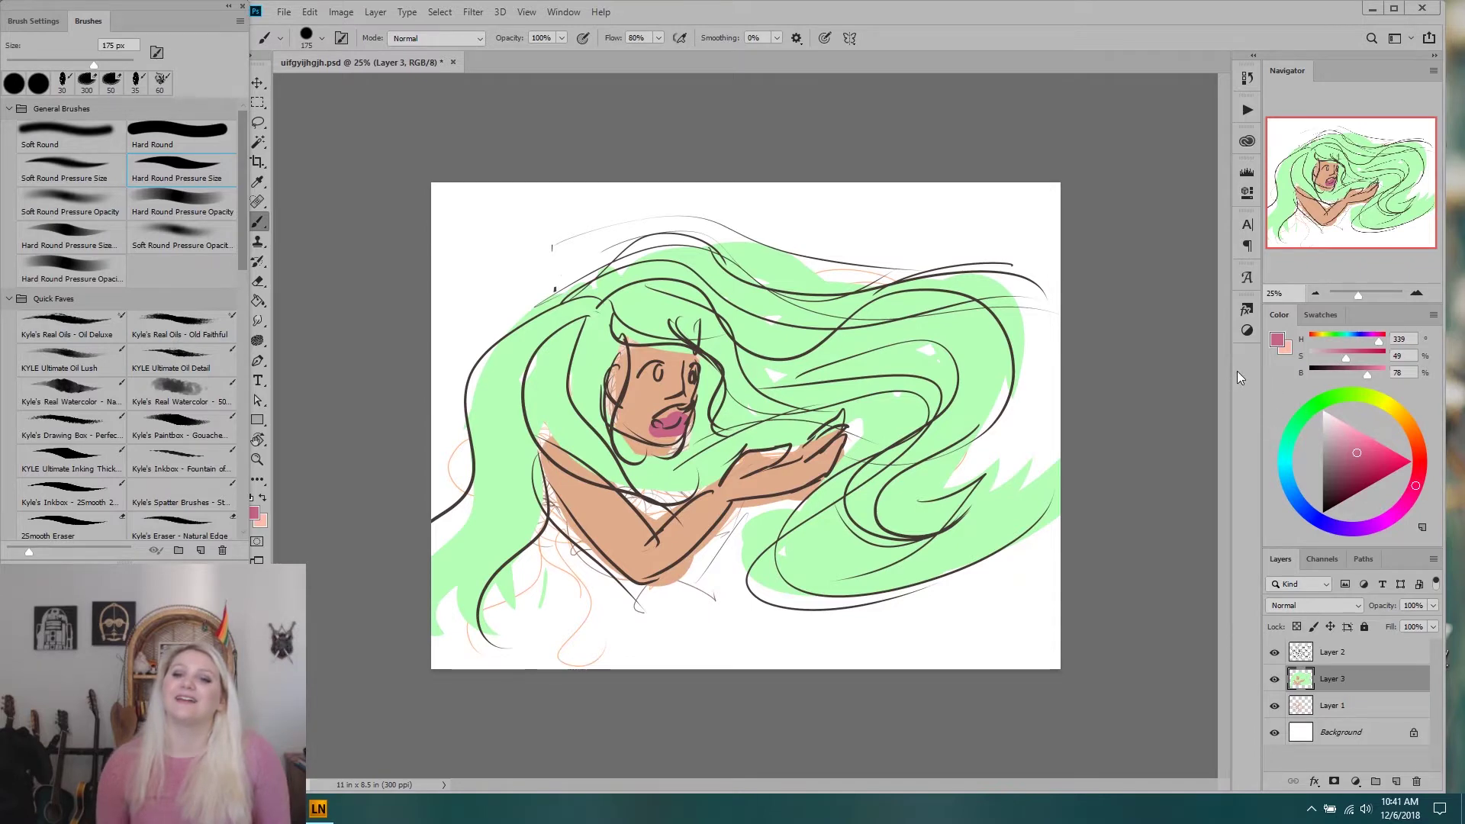
Pick a very pale pink with H 339, S 10, B 96 and paint the whites of the eyes.
click(1336, 428)
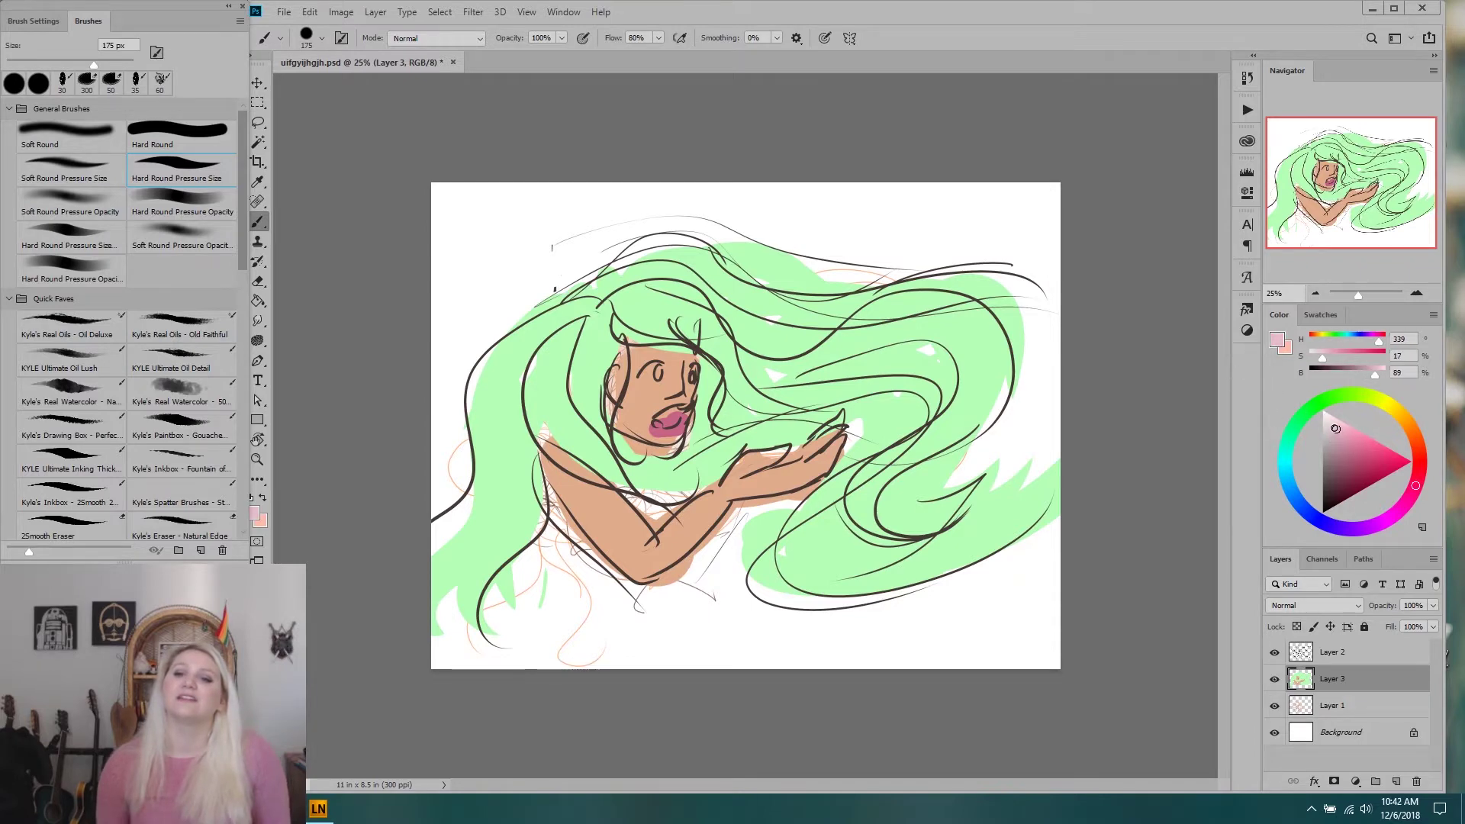
click(1329, 430)
click(1331, 419)
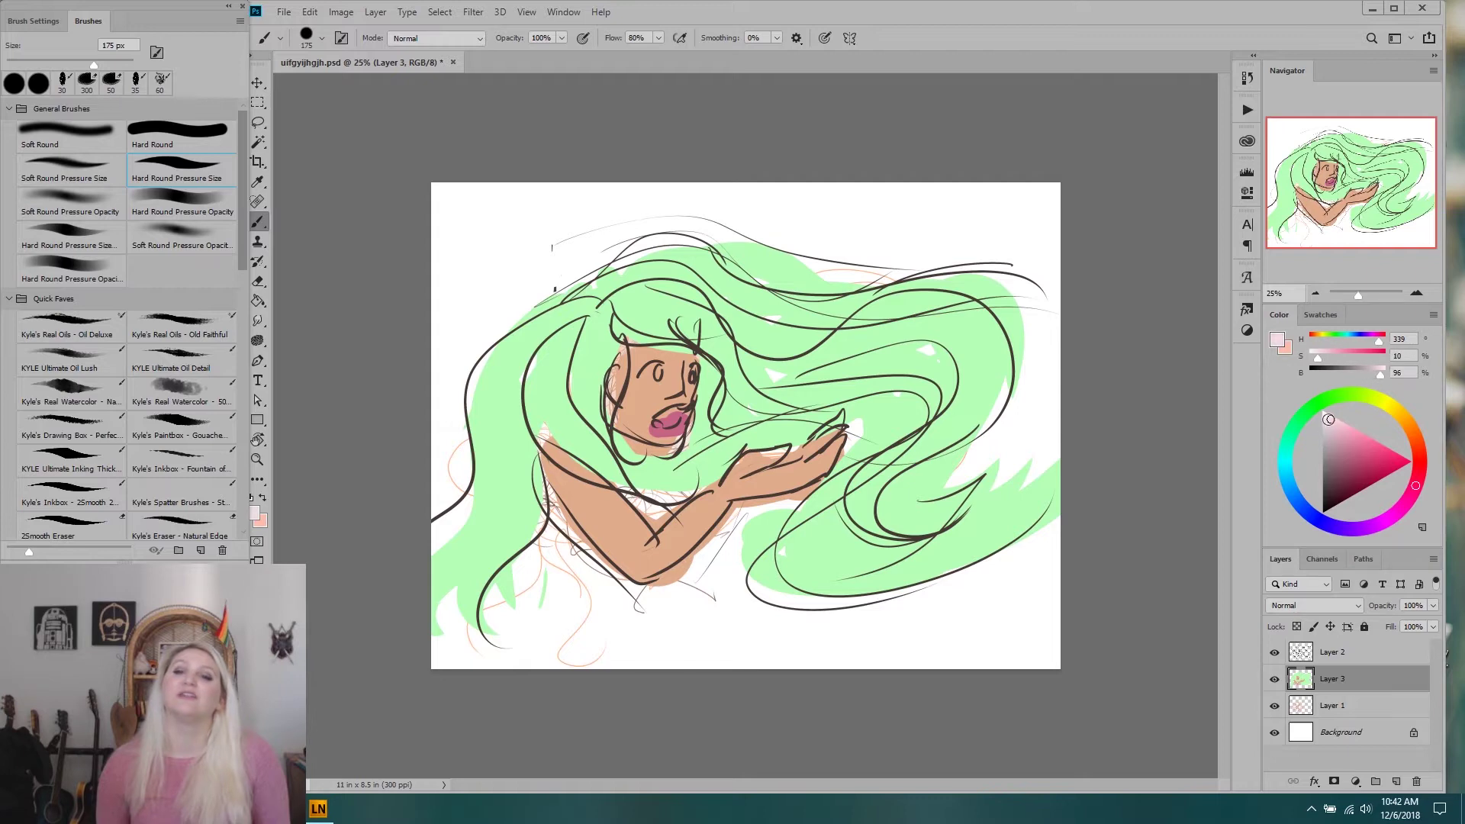
mouse_move(658, 373)
mouse_down()
mouse_move(683, 378)
mouse_move(647, 374)
mouse_up()
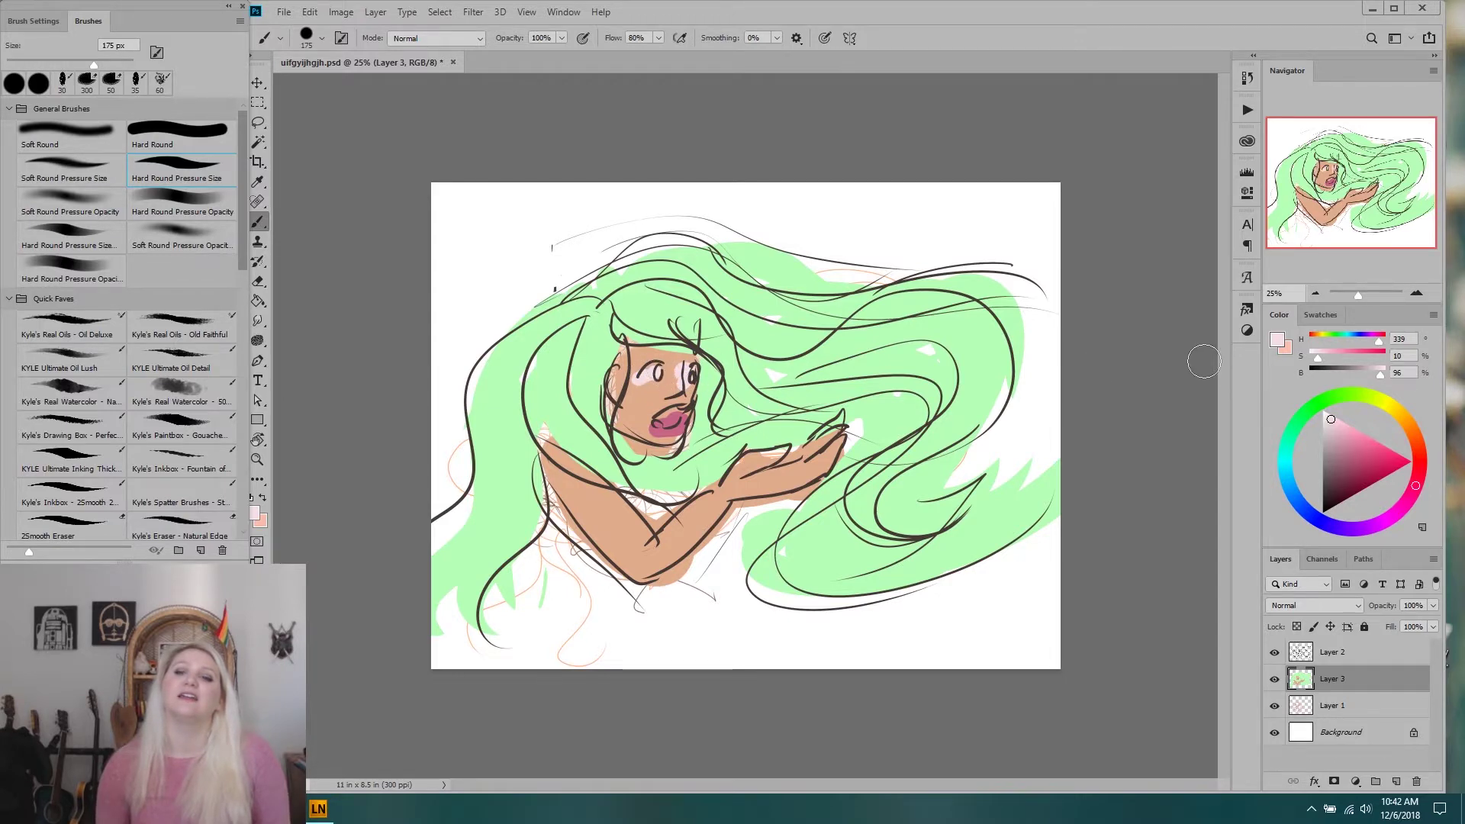
Paint the irises teal with H 164, S 55, B 83, touching up around the eyes with the sampled skin colour.
click(1291, 440)
drag(1337, 443, 1361, 453)
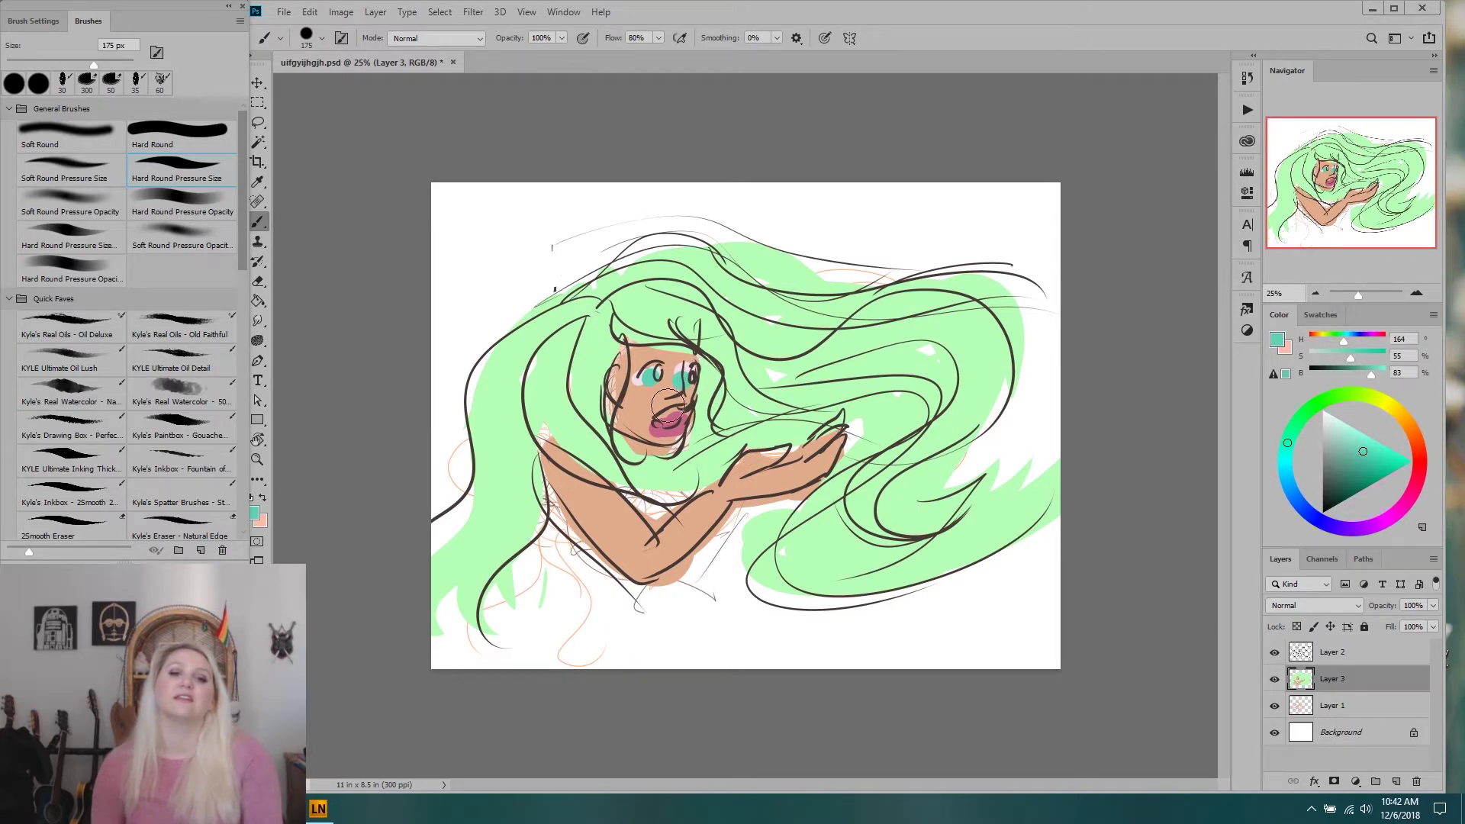
alt+click(634, 384)
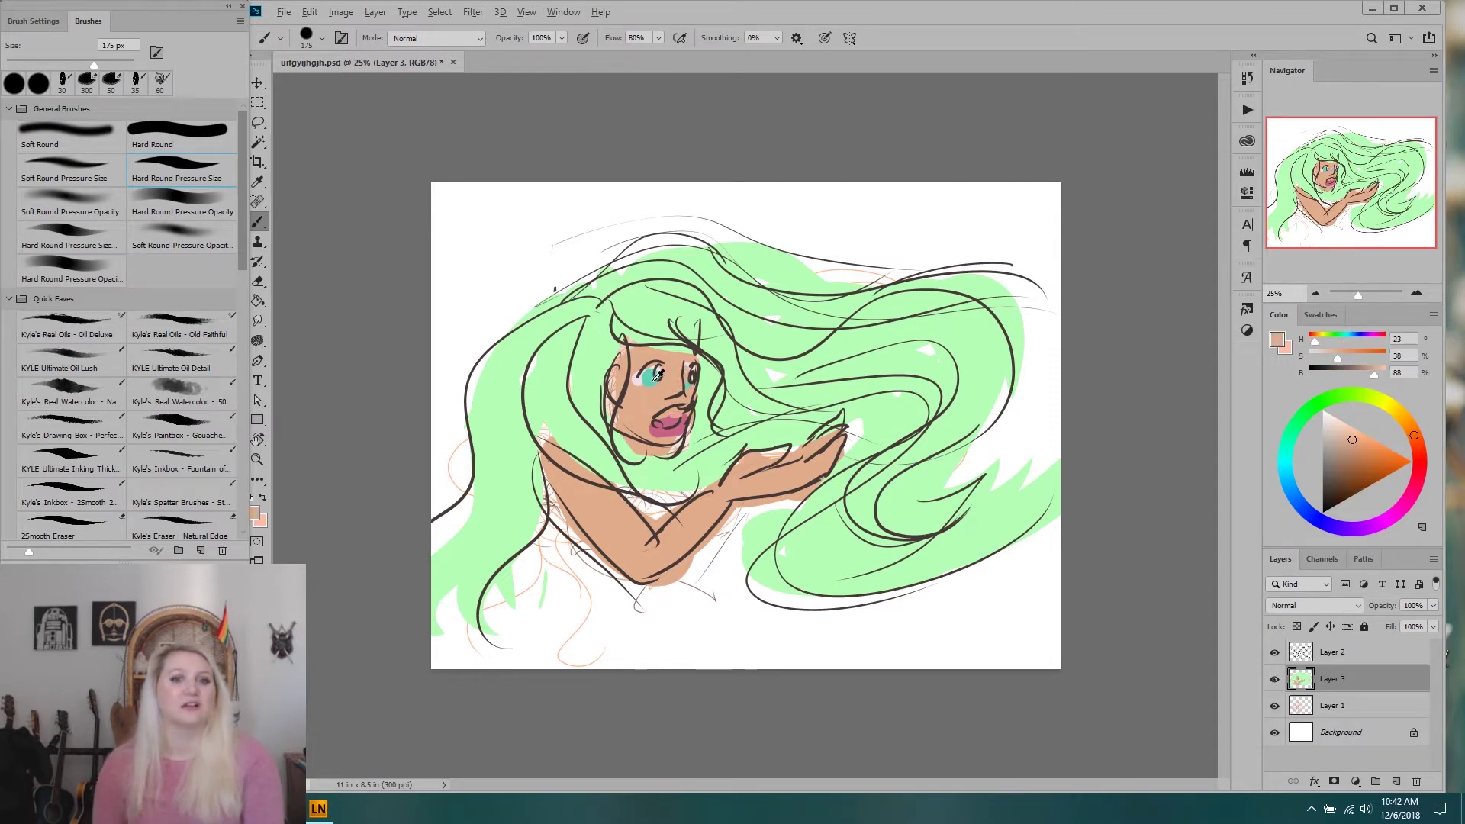
alt+click(658, 375)
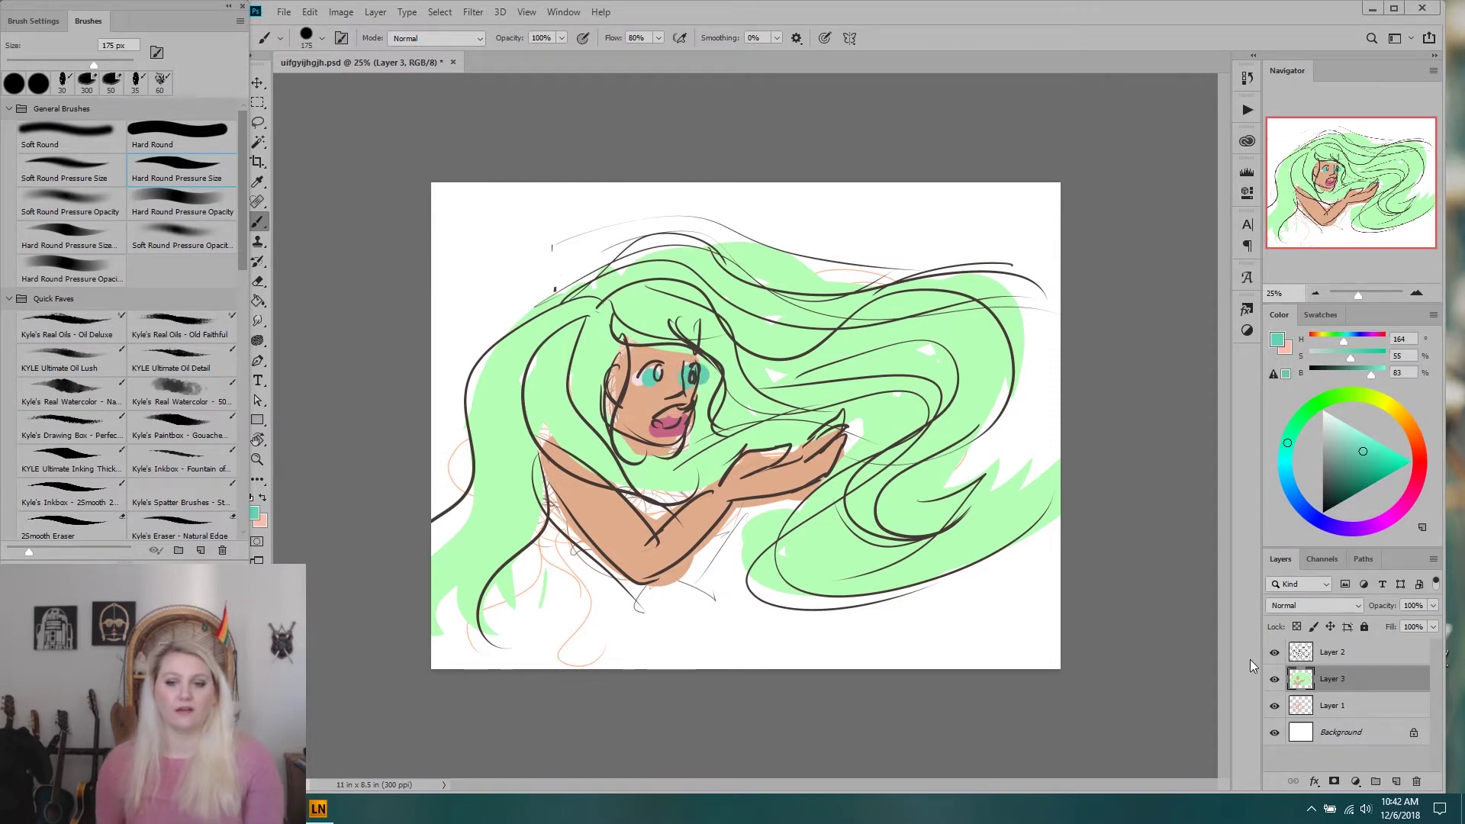
Keep Layer 3 and add a new empty layer at the top of the layer stack.
click(1421, 782)
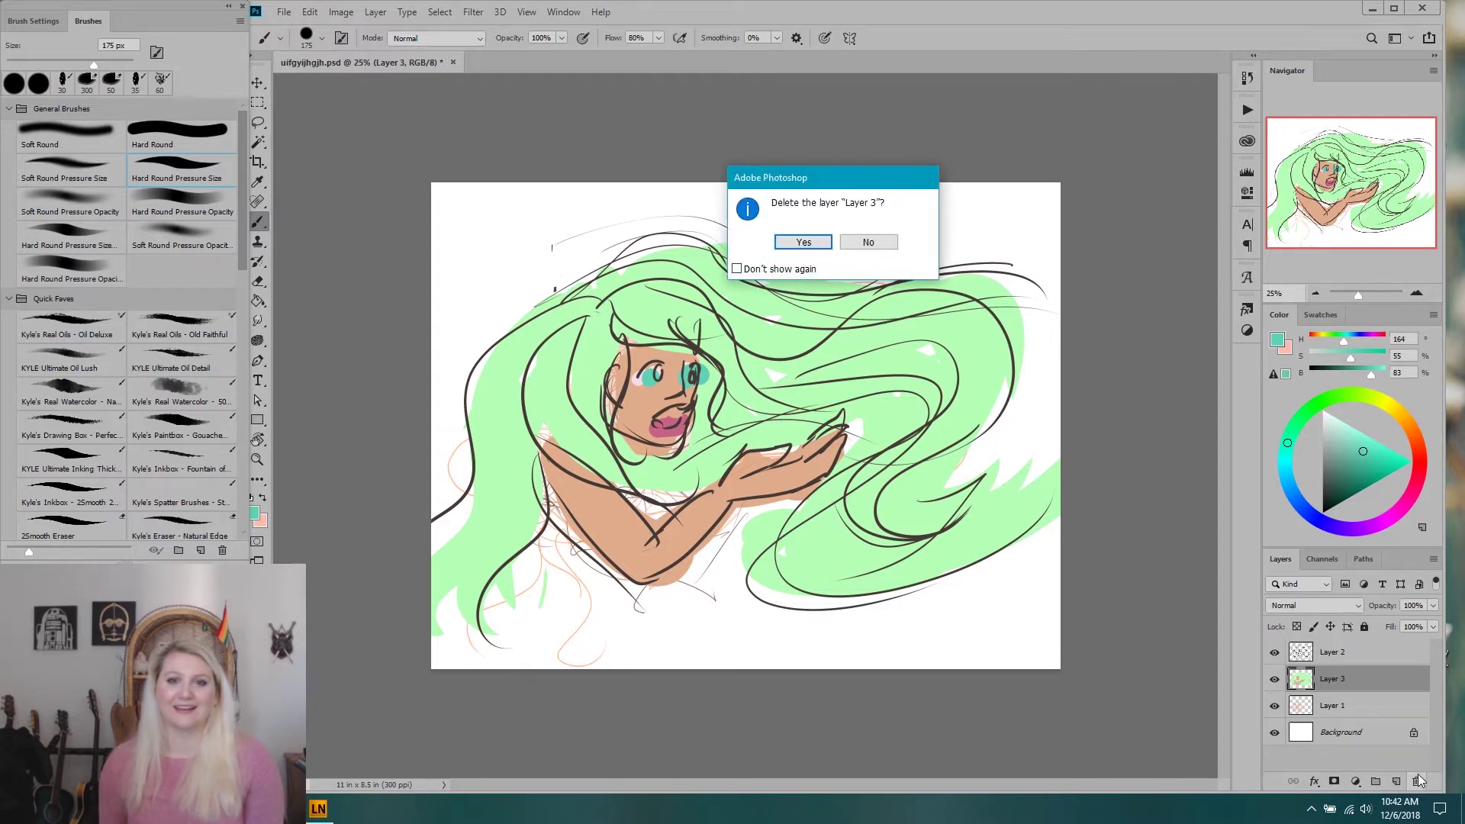
click(870, 242)
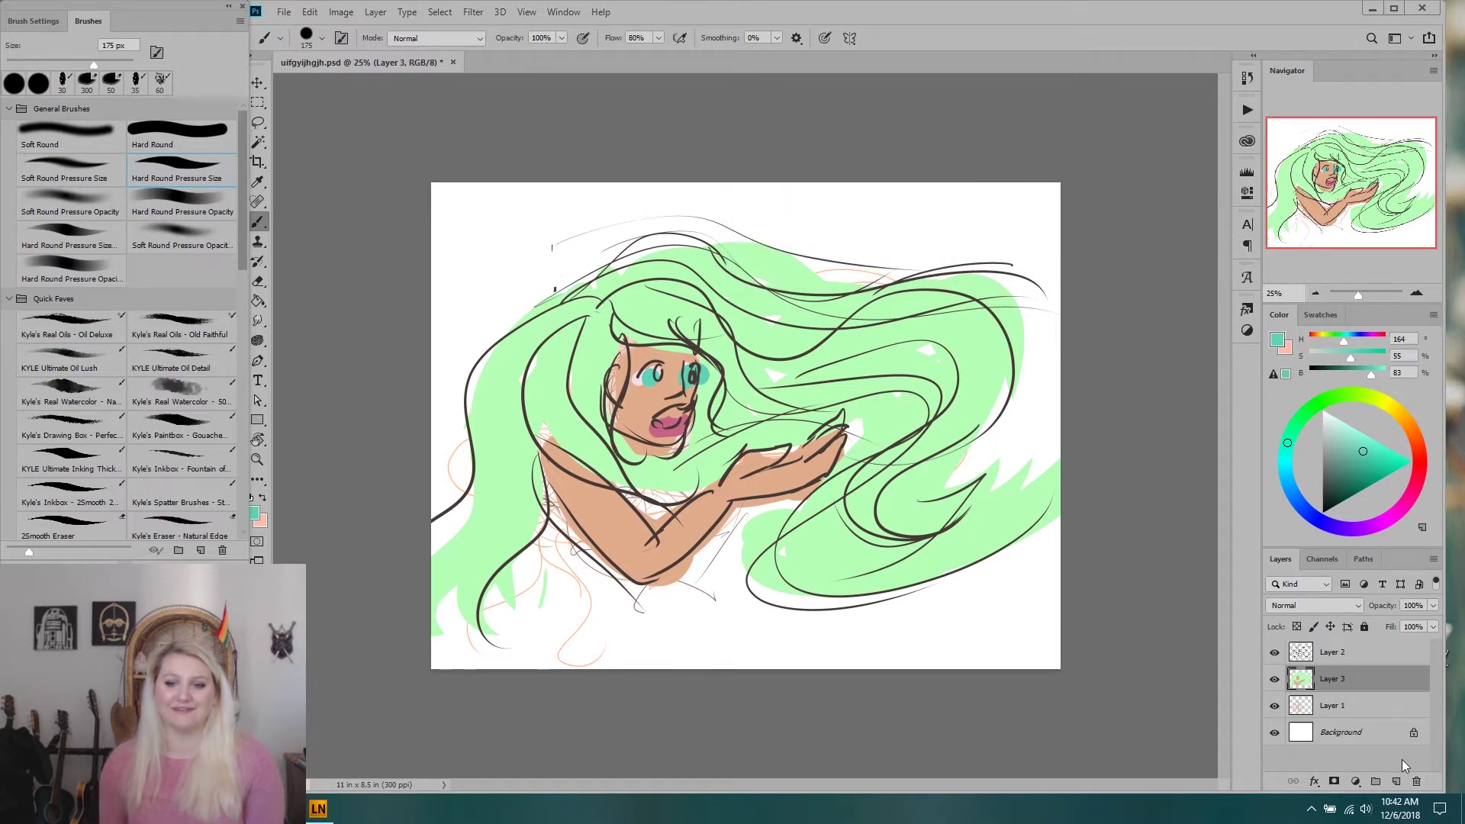
click(1380, 756)
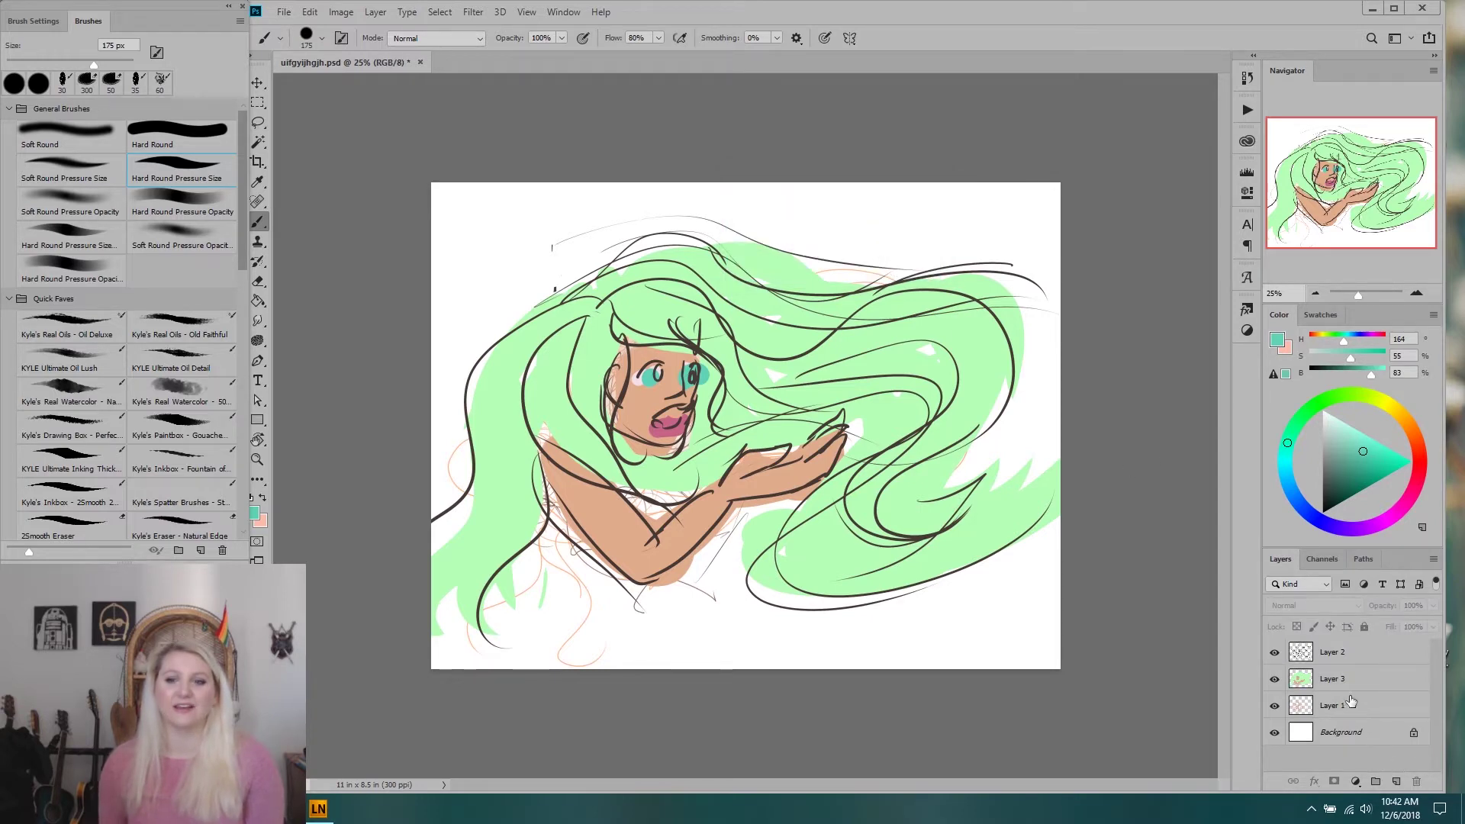
click(1398, 782)
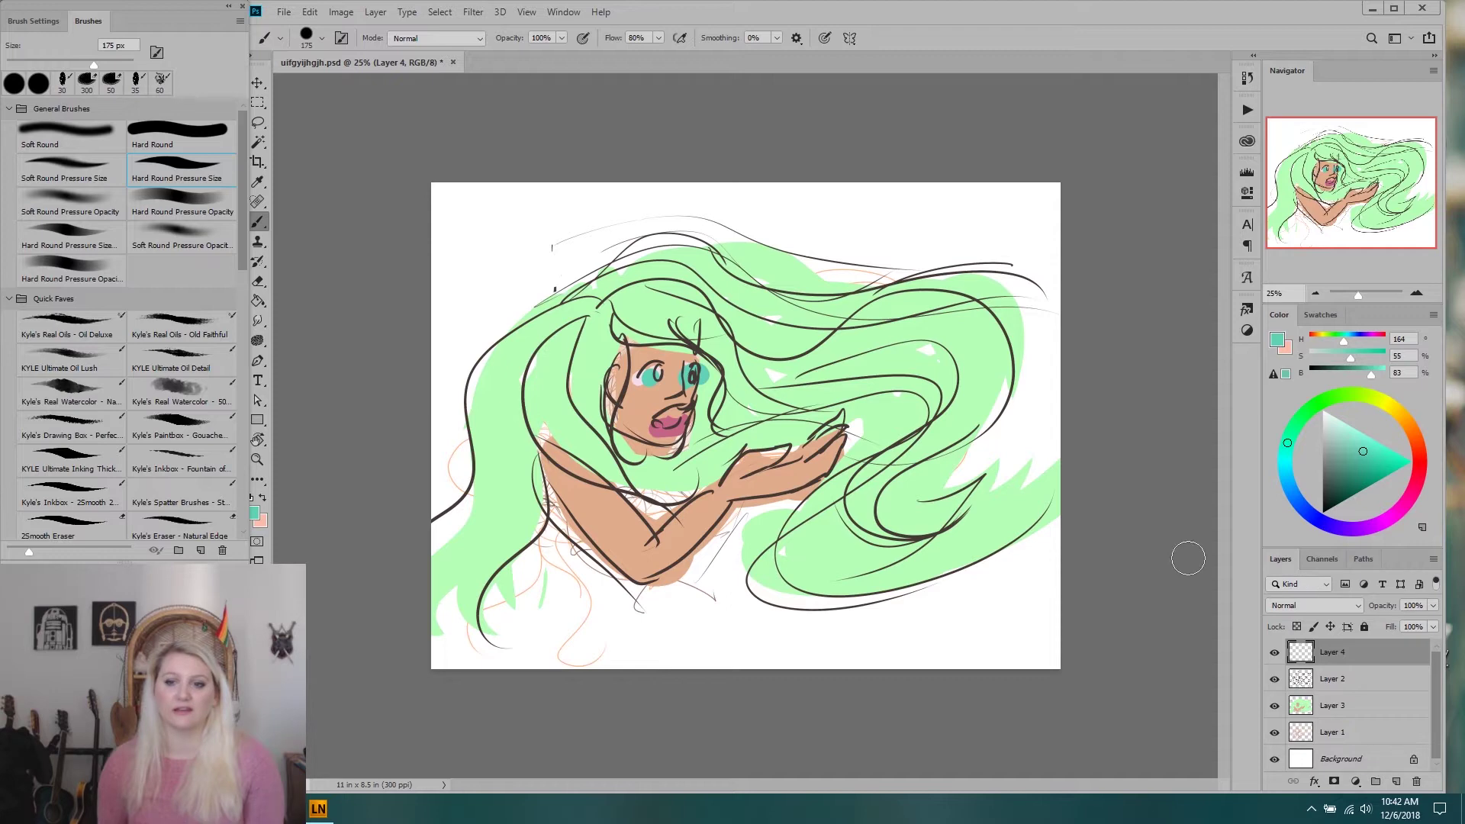
Try clipping the Layer 2 linework to the colours on Layer 3, and release the clipping mask.
mouse_move(1343, 698)
mouse_down()
mouse_move(1360, 639)
mouse_move(1353, 693)
mouse_up()
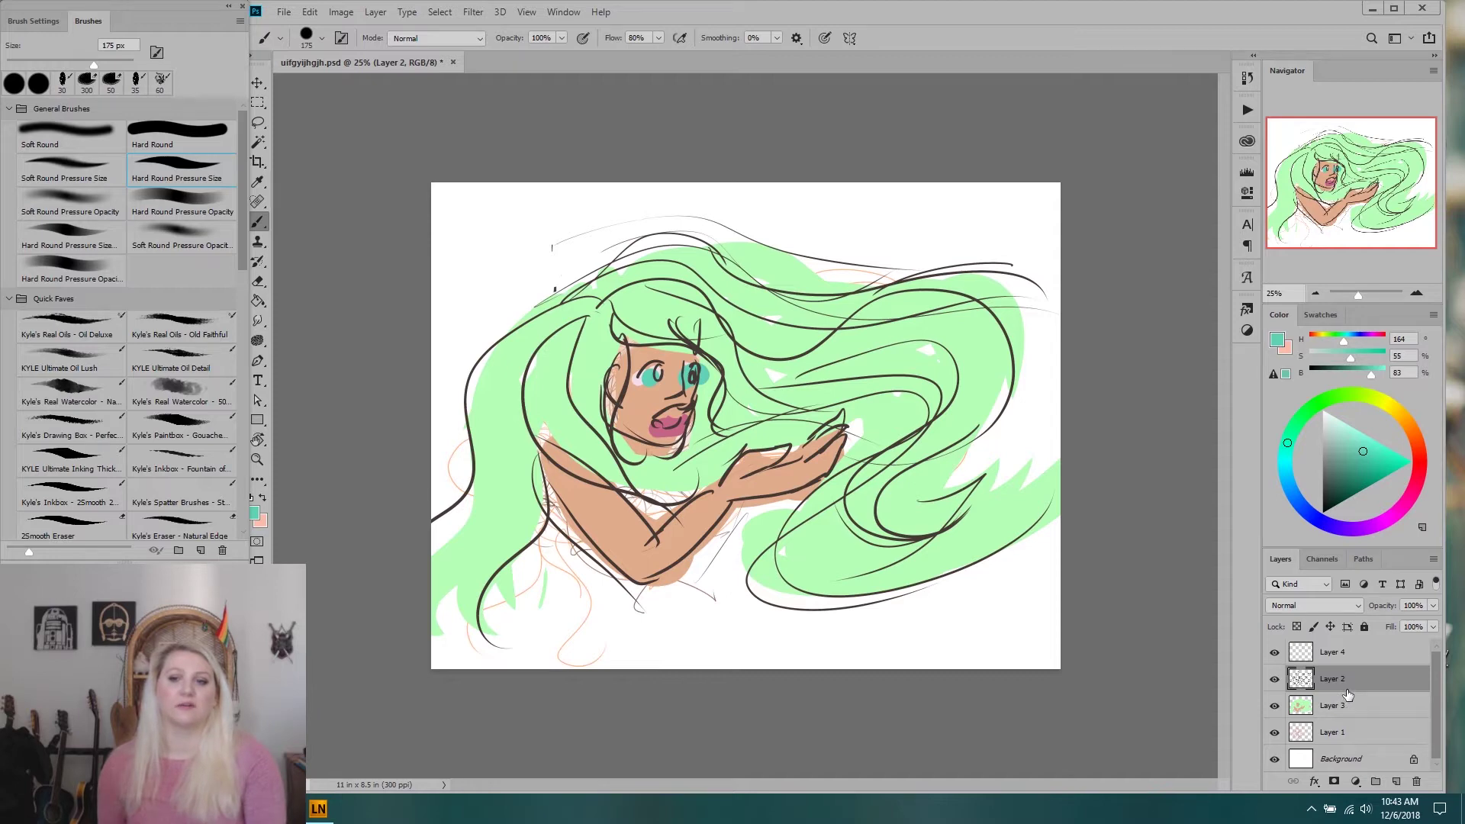
alt+click(1352, 689)
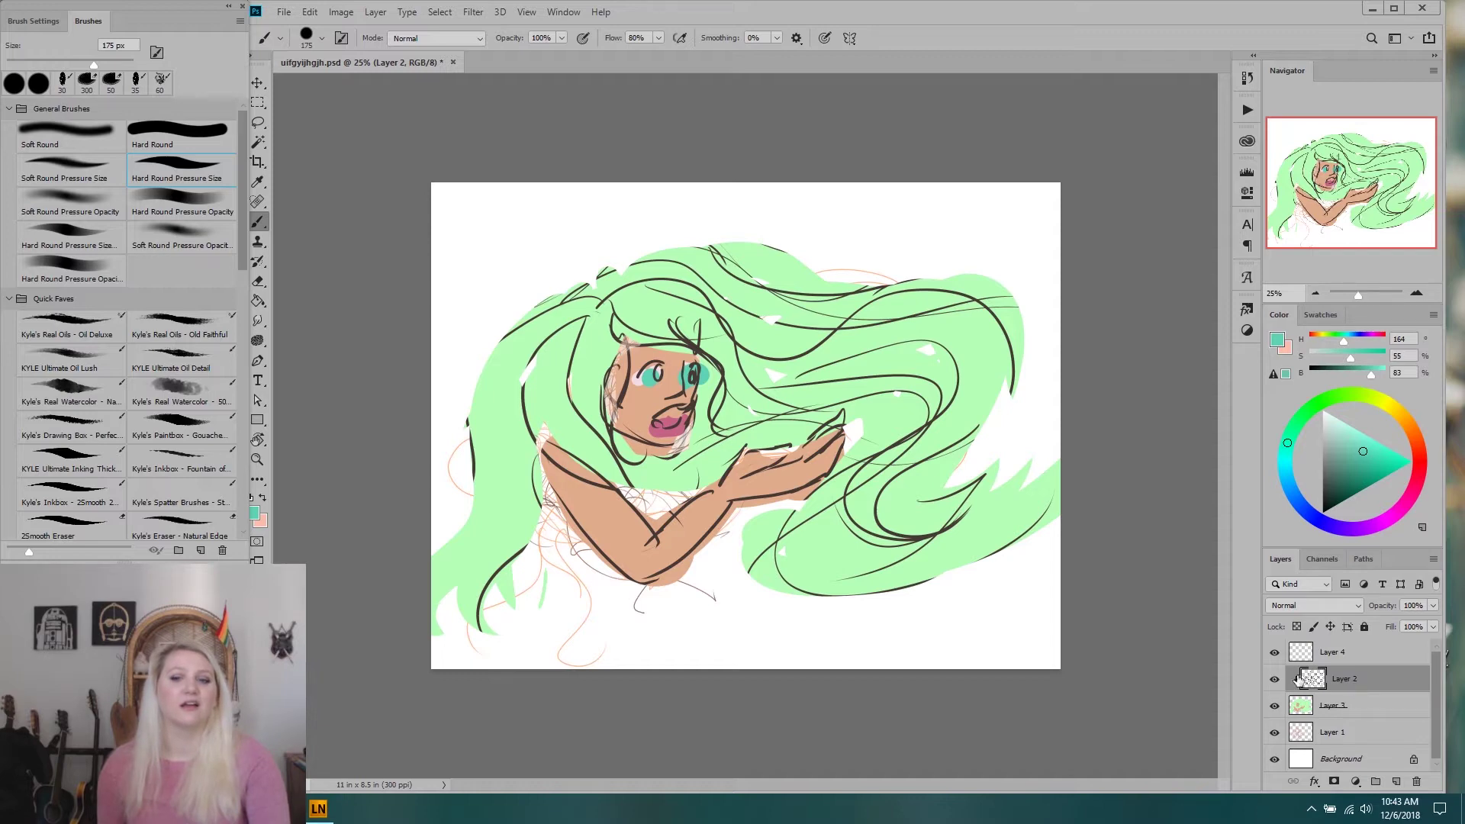
key(ctrl+alt+g)
Move Layer 4 between Layer 2 and Layer 3, and select Layer 3.
drag(1352, 658, 1349, 693)
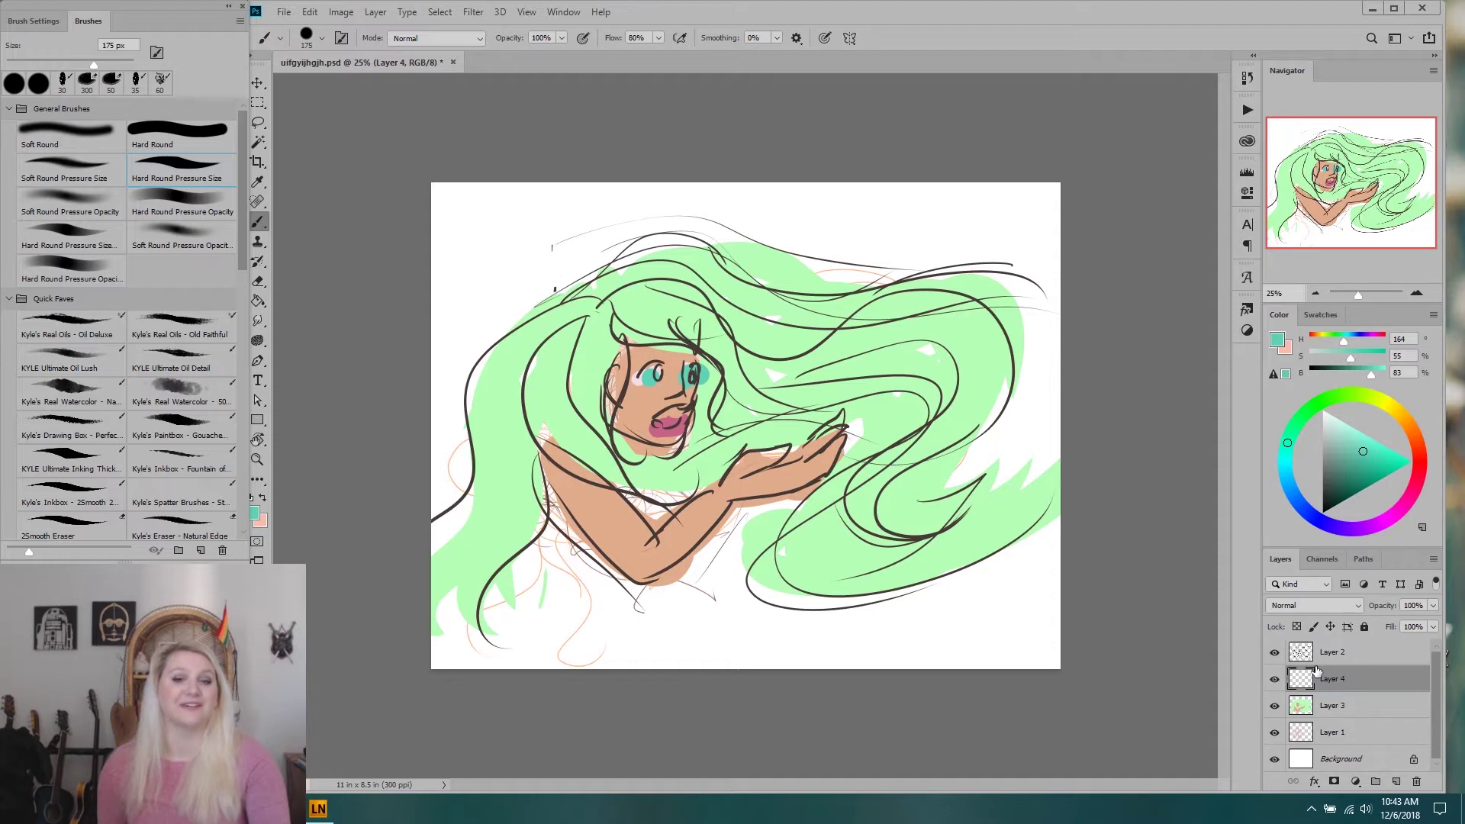
click(1343, 704)
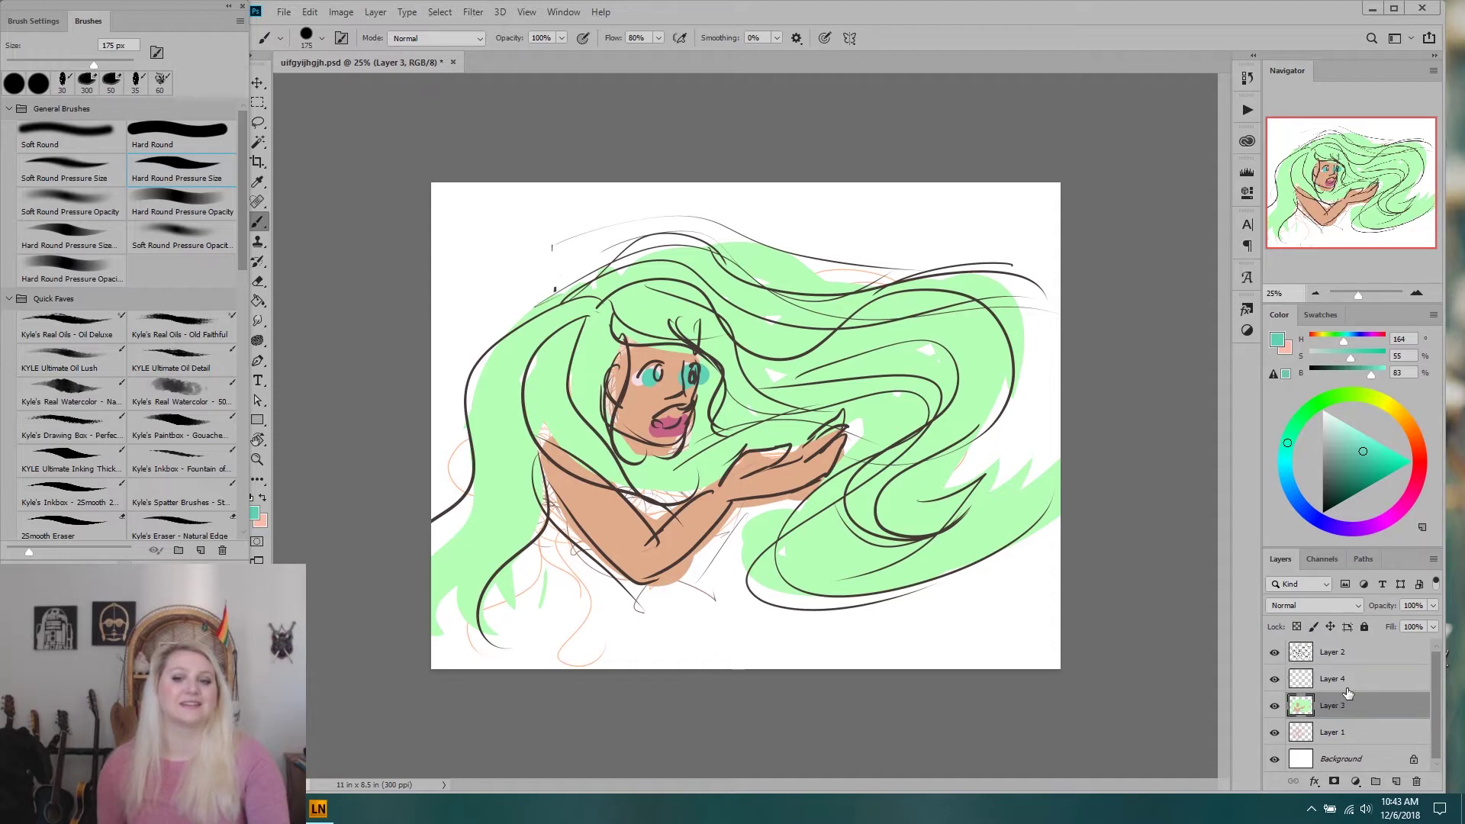
Clip Layer 4 to the colours on Layer 3 and set its blend mode to Multiply.
click(1347, 691)
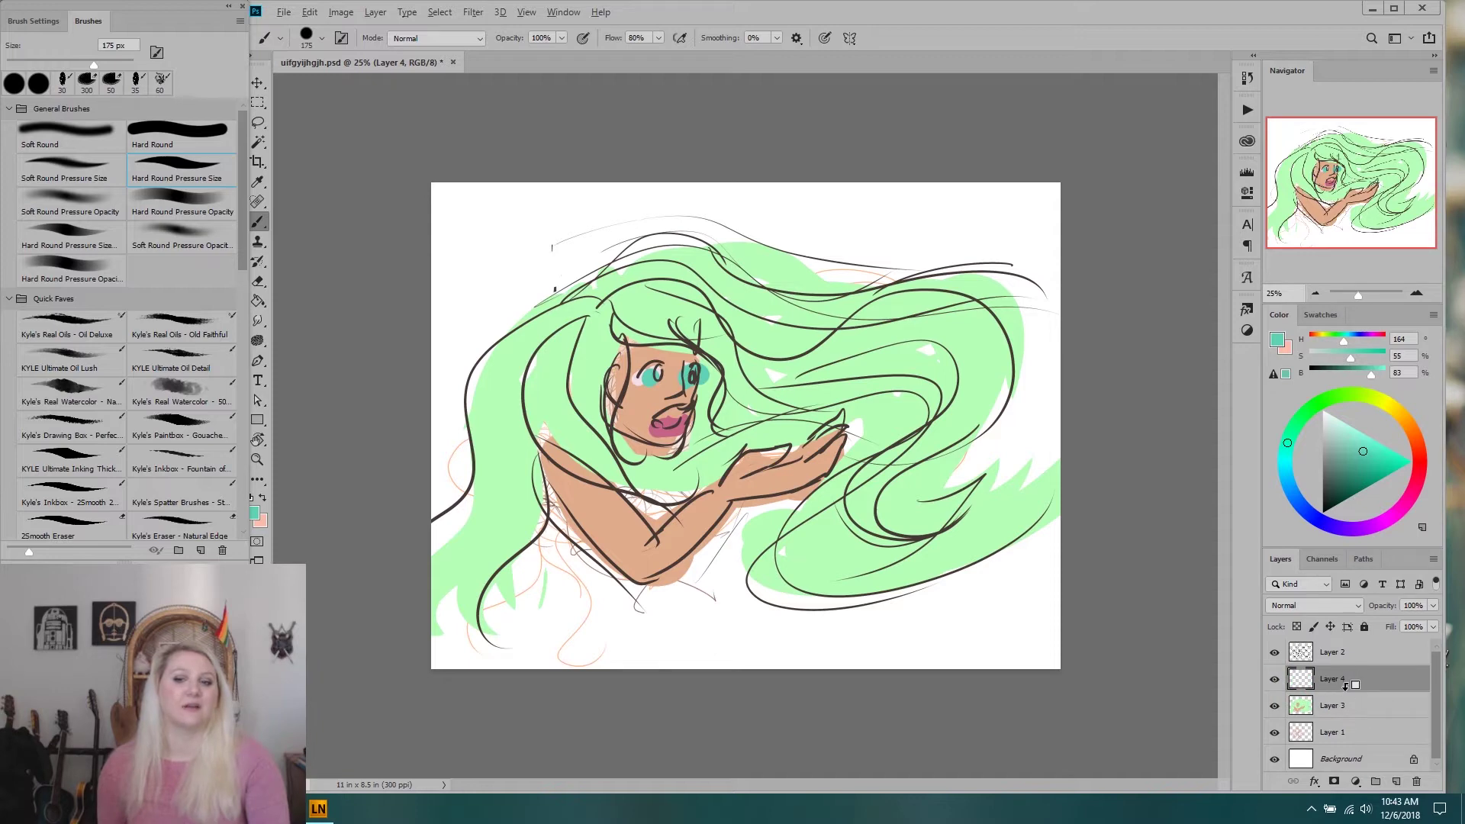
alt+click(1344, 689)
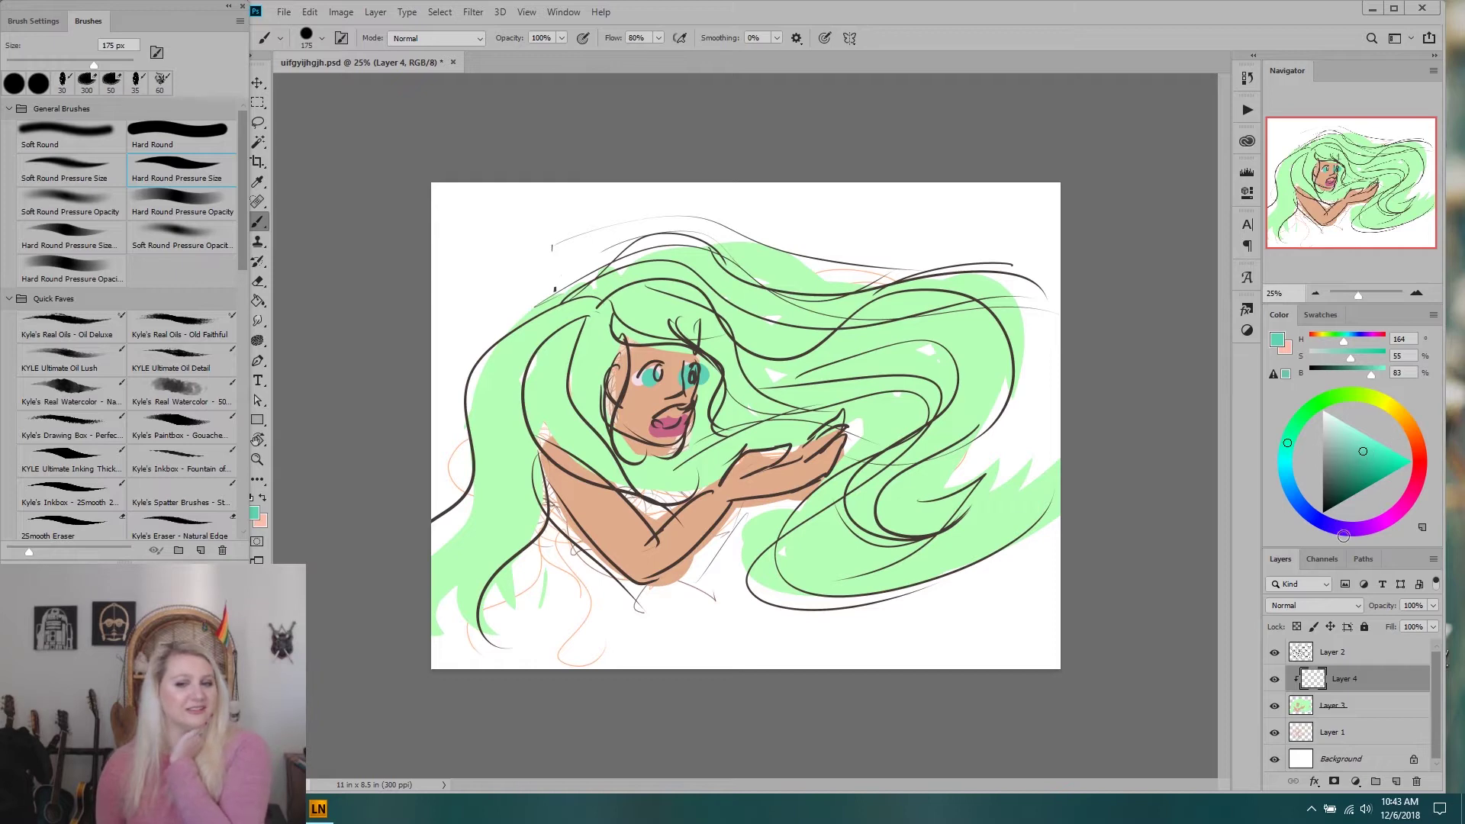
click(1308, 608)
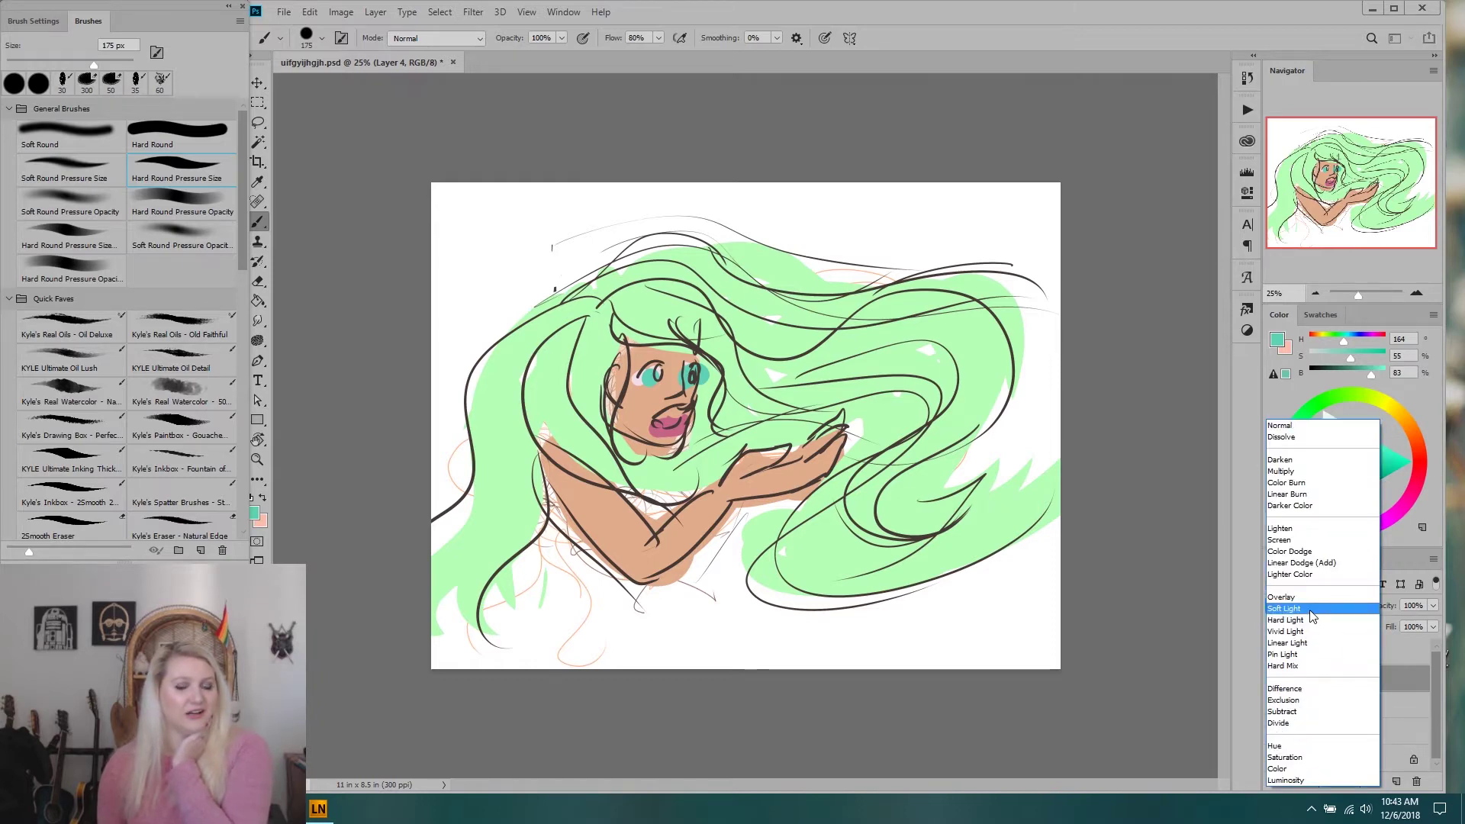
click(1297, 472)
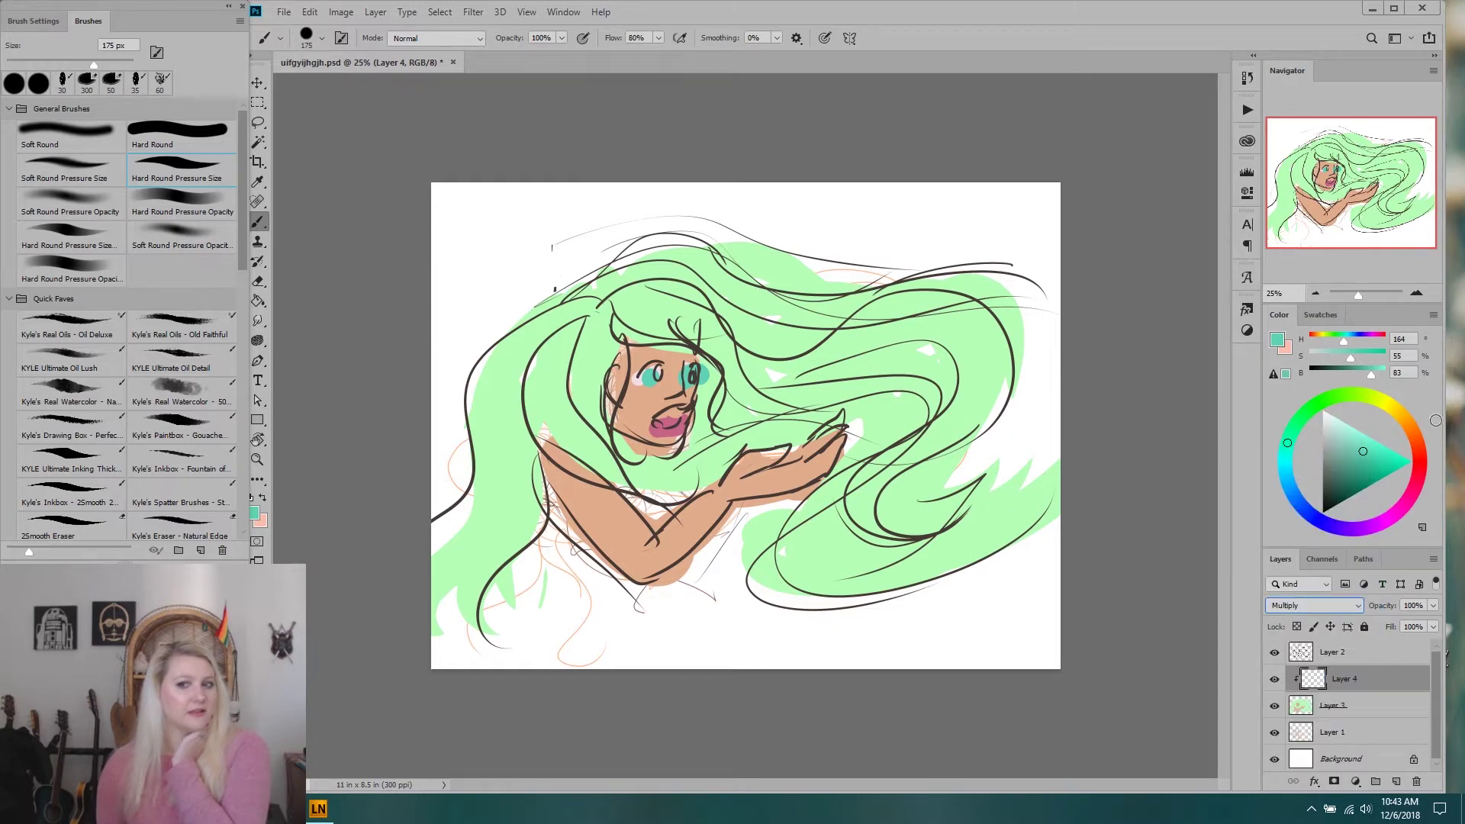
Paint teal shadows with H 164, S 54, B 83 around the face, beneath the chin, and along the undersides of the arms and hand.
drag(1356, 461, 1354, 441)
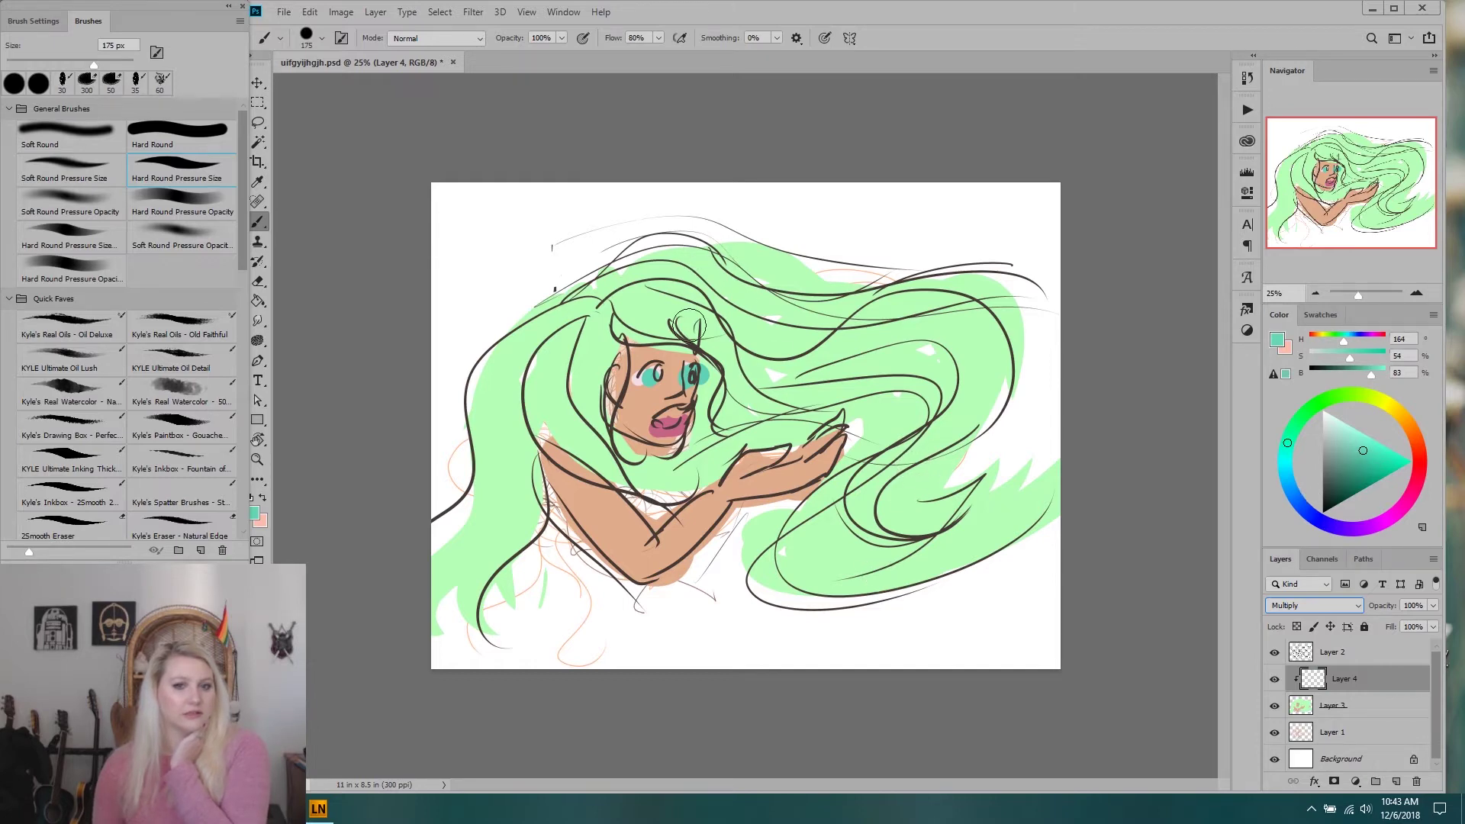
mouse_move(628, 357)
mouse_down()
mouse_move(631, 342)
mouse_move(630, 387)
mouse_move(655, 346)
mouse_move(691, 353)
mouse_move(699, 371)
mouse_up()
mouse_move(709, 442)
mouse_down()
mouse_move(703, 407)
mouse_move(820, 432)
mouse_move(723, 432)
mouse_move(700, 343)
mouse_move(695, 444)
mouse_move(672, 410)
mouse_move(640, 429)
mouse_up()
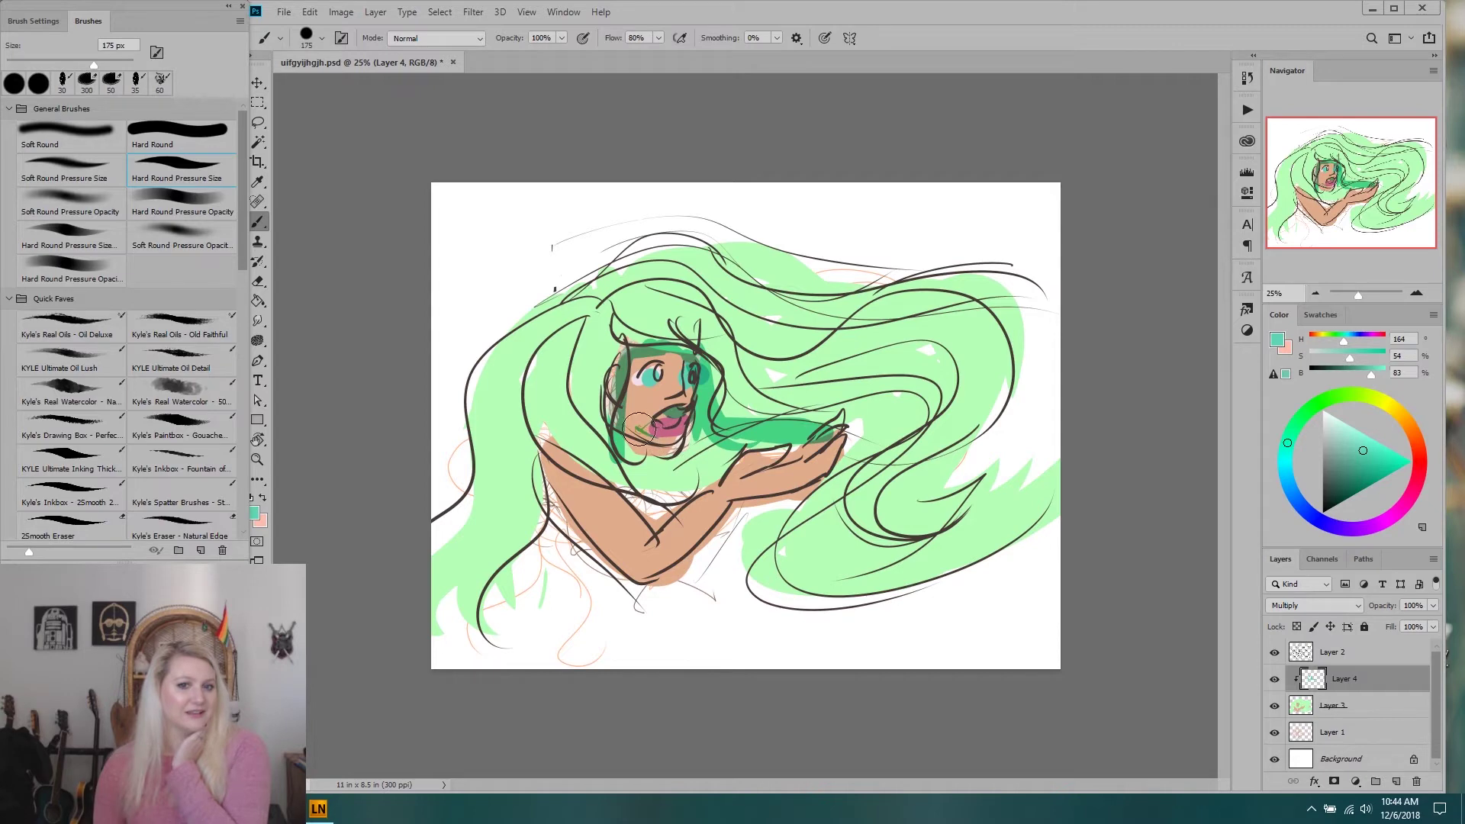
mouse_move(694, 507)
mouse_down()
mouse_move(730, 472)
mouse_move(651, 520)
mouse_move(596, 454)
mouse_move(660, 541)
mouse_move(551, 493)
mouse_move(625, 592)
mouse_move(709, 588)
mouse_move(681, 590)
mouse_move(711, 554)
mouse_move(675, 567)
mouse_move(691, 561)
mouse_move(566, 515)
mouse_move(588, 538)
mouse_up()
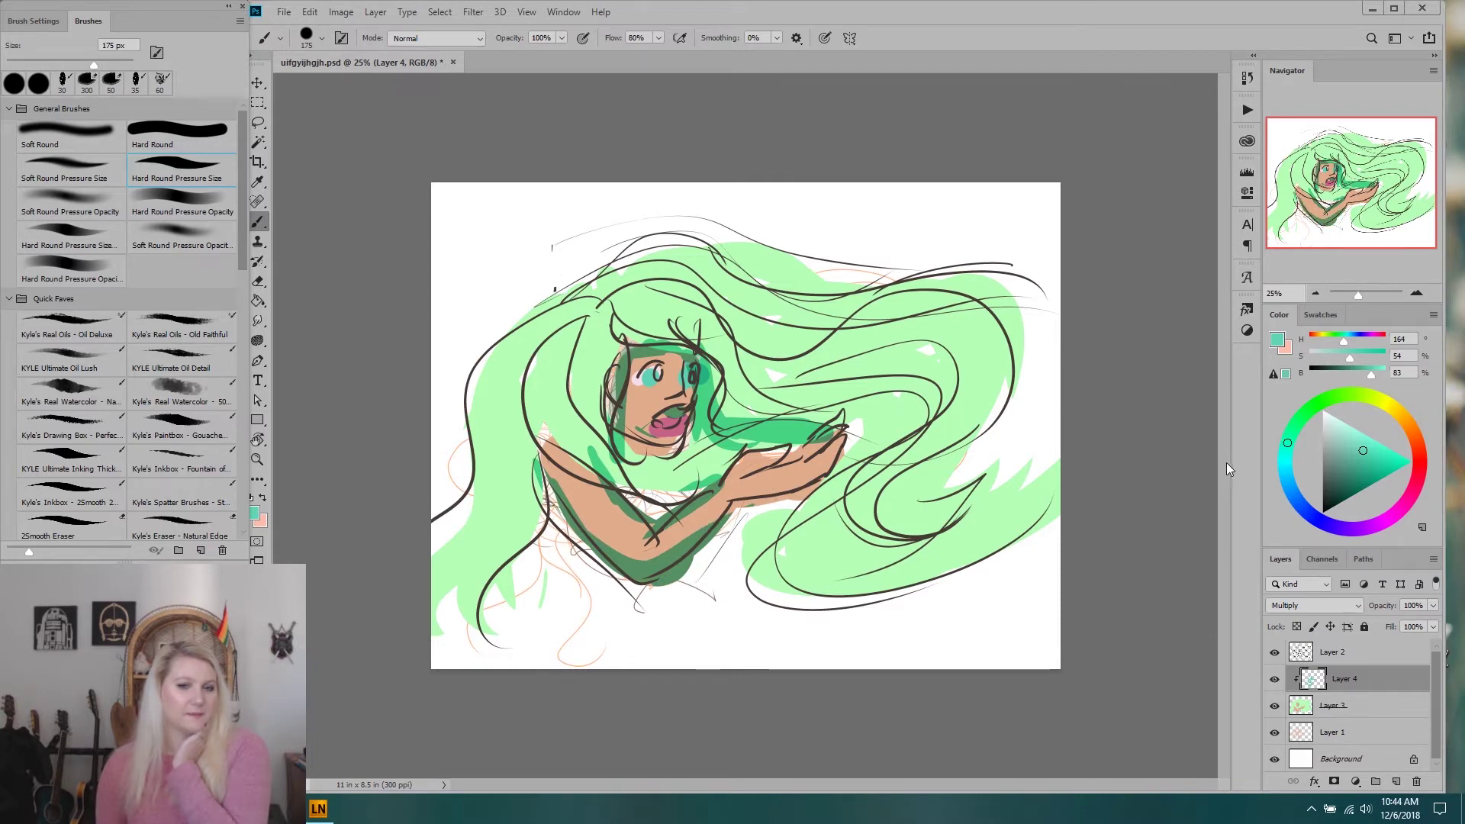
mouse_move(786, 488)
mouse_down()
mouse_move(710, 528)
mouse_move(840, 479)
mouse_move(855, 450)
mouse_move(694, 536)
mouse_up()
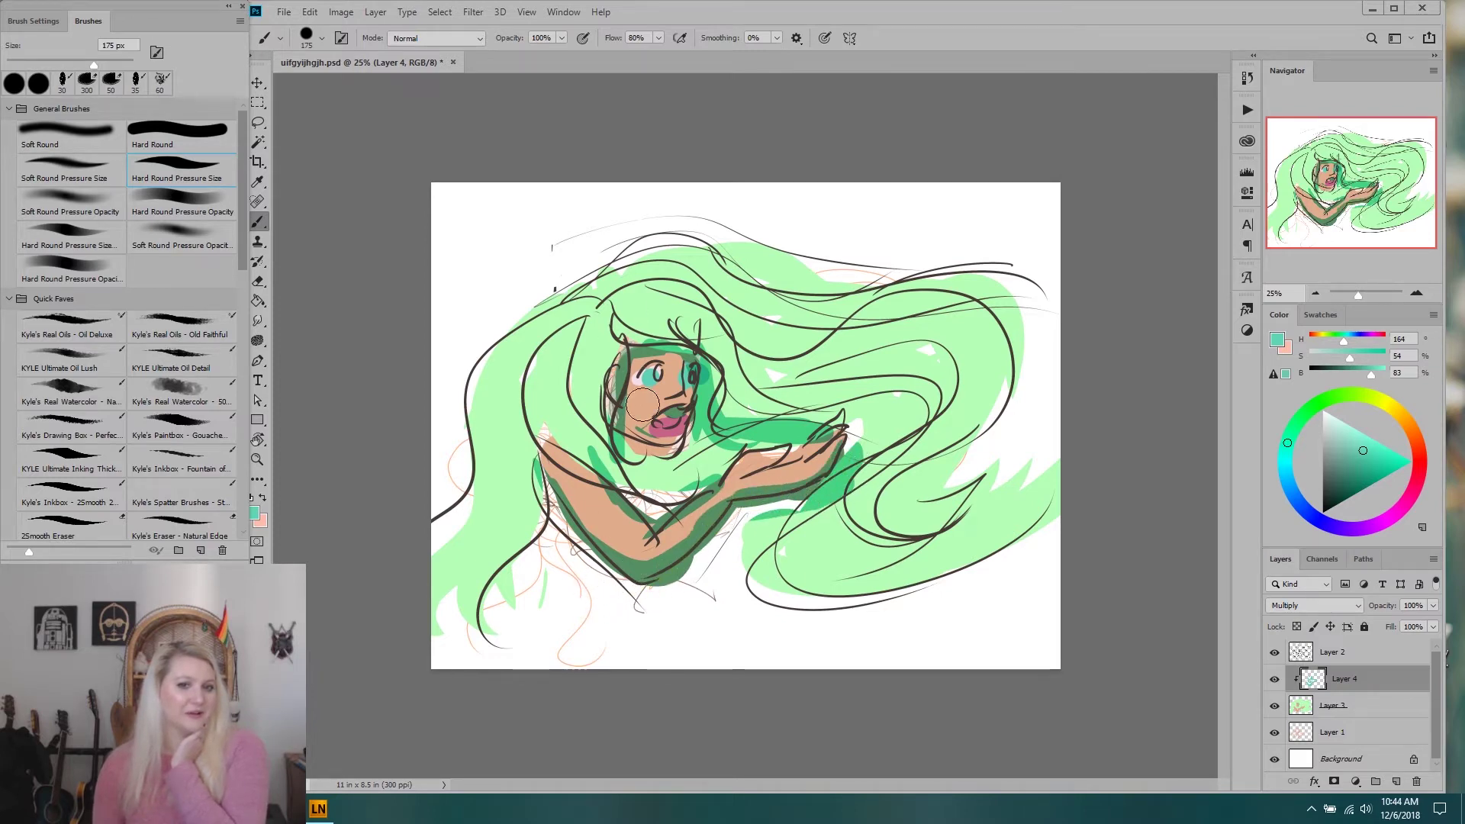
Add teal shadow strokes across the face and along the flowing strands of the hair.
mouse_move(660, 376)
mouse_down()
mouse_move(641, 382)
mouse_move(652, 435)
mouse_up()
drag(622, 313, 896, 409)
mouse_move(932, 463)
mouse_down()
mouse_move(546, 317)
mouse_move(565, 458)
mouse_move(530, 648)
mouse_move(659, 471)
mouse_move(725, 279)
mouse_up()
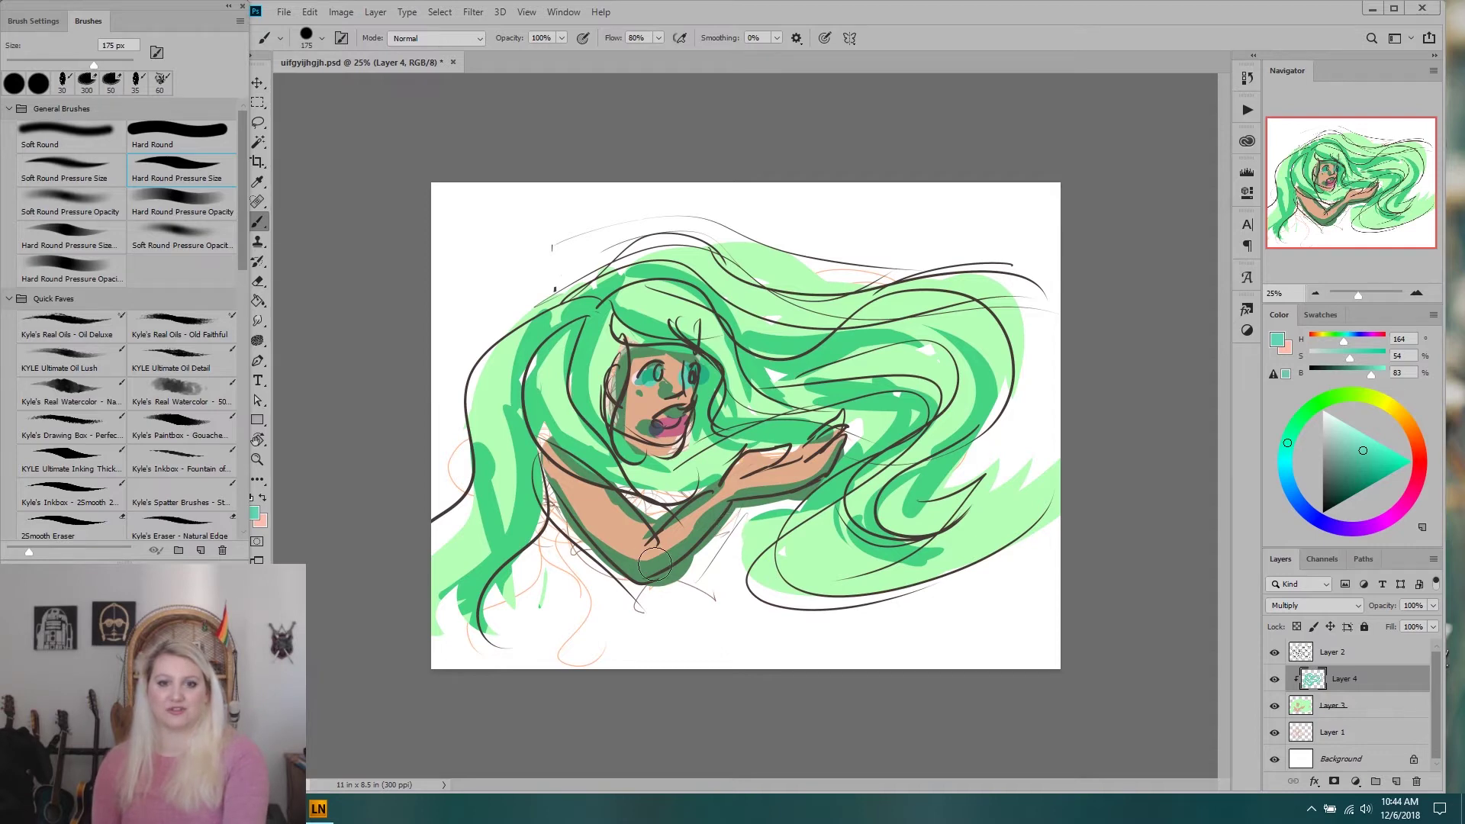
Select a rectangular area around the elbow and smudge the shadow inside it with a 60 px brush.
key(m)
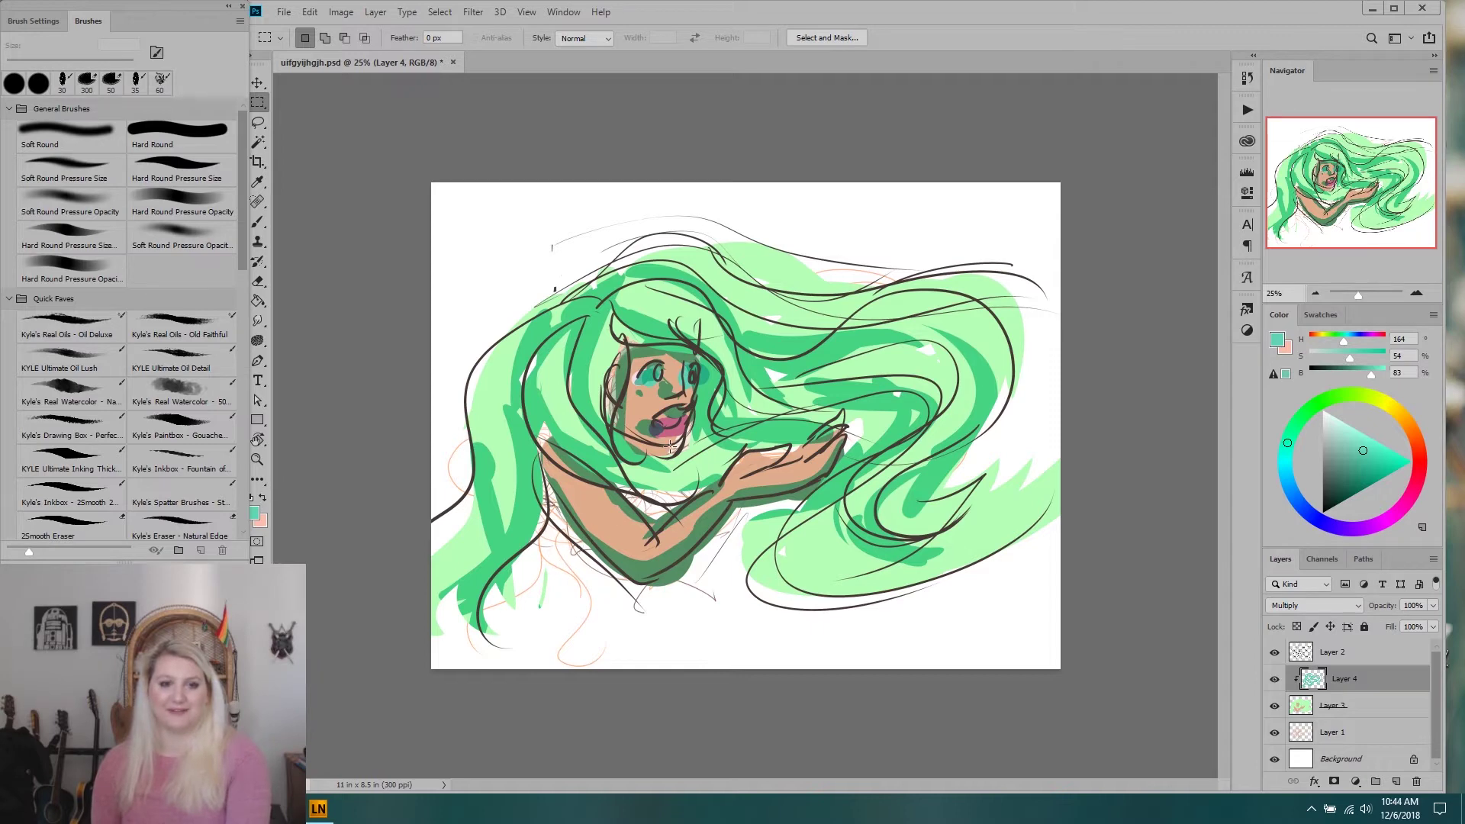
mouse_move(664, 588)
mouse_down()
mouse_move(690, 638)
mouse_move(729, 634)
mouse_move(709, 557)
mouse_move(648, 601)
mouse_move(653, 588)
mouse_move(588, 538)
mouse_move(671, 588)
mouse_up()
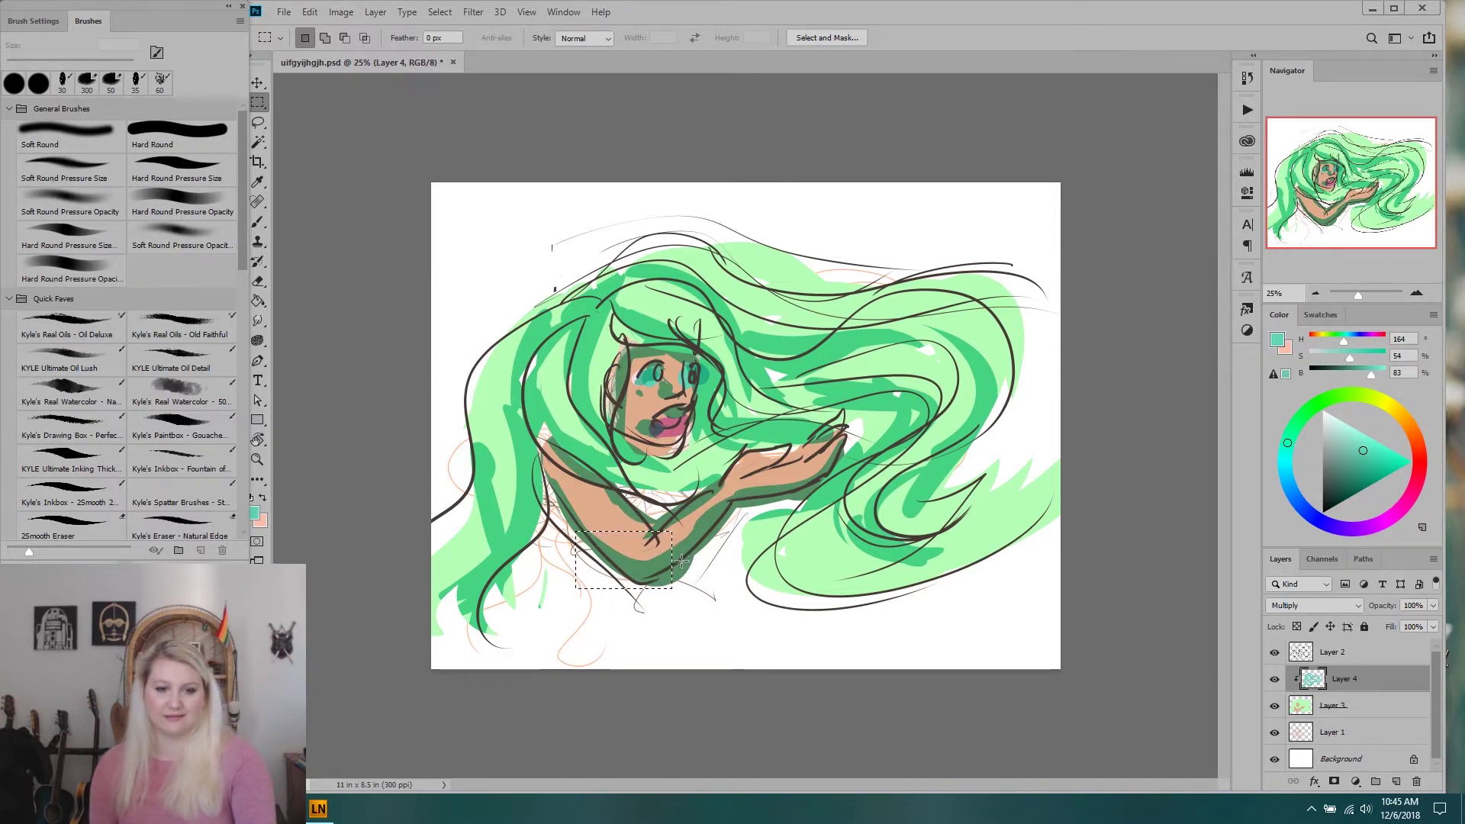
key(r)
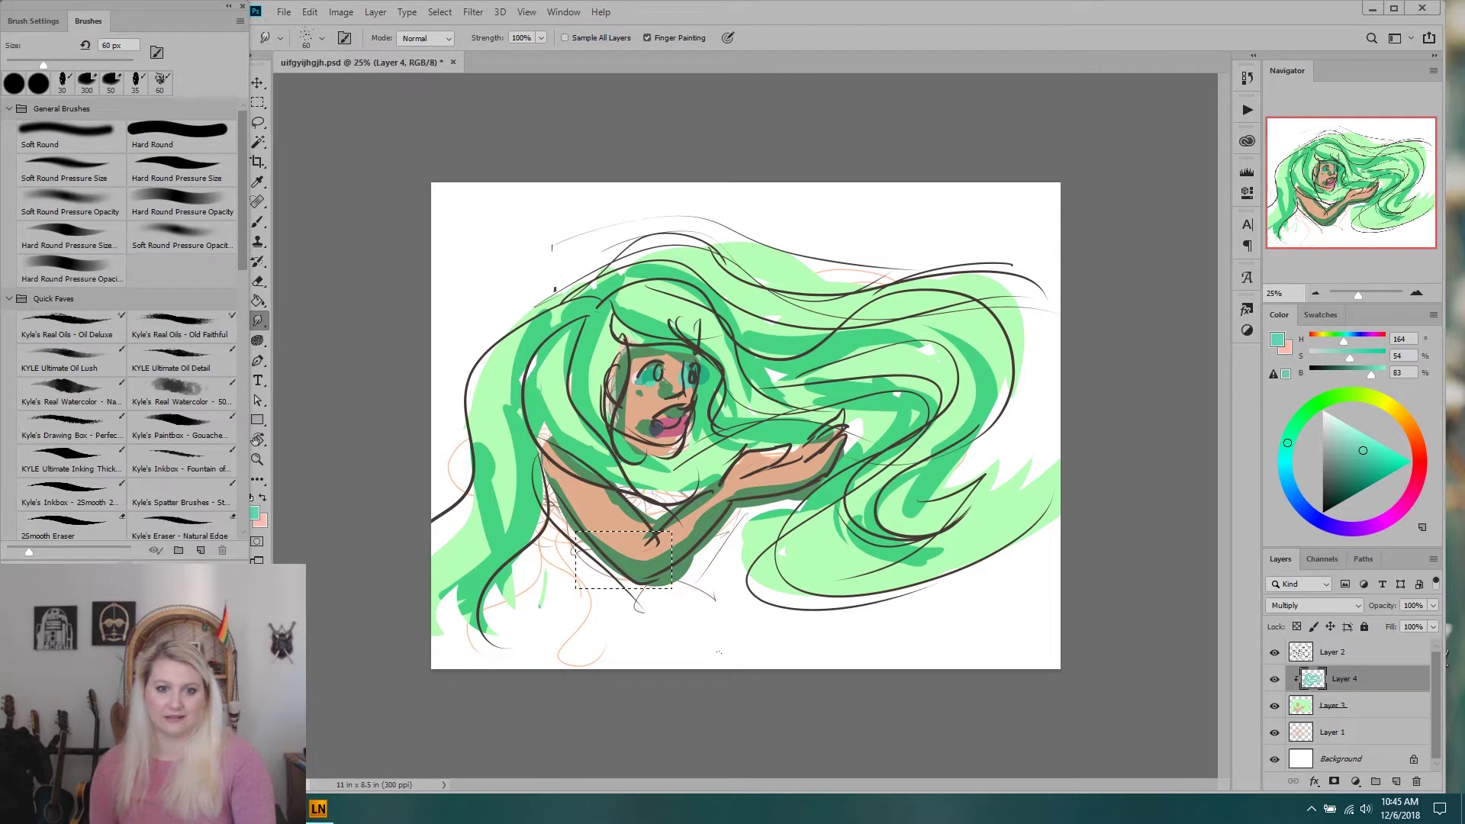
drag(702, 603, 766, 617)
drag(650, 574, 666, 568)
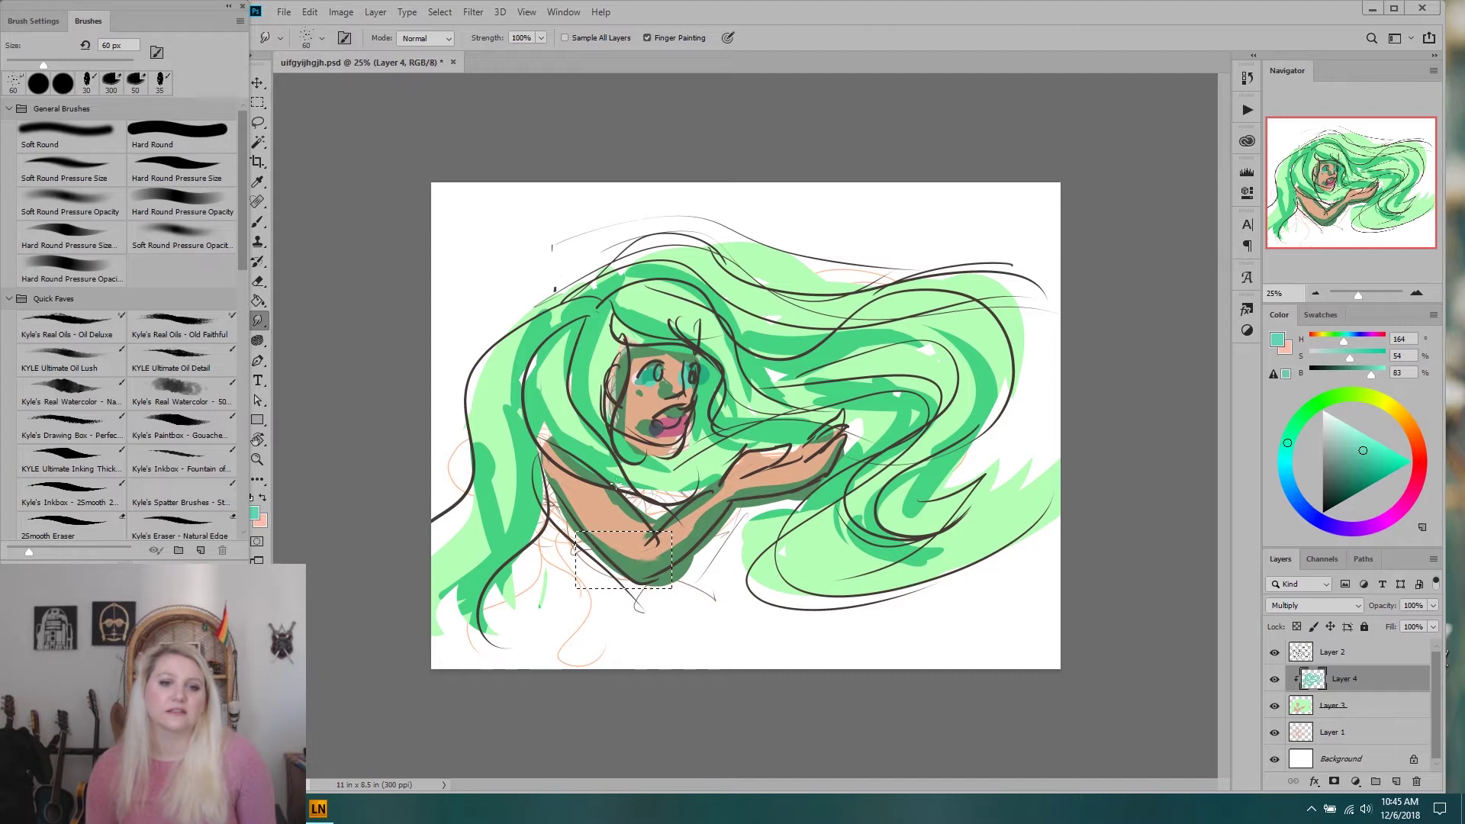
Enlarge the Smudge brush to 700 px and soften the elbow shadow into the skin within the selection.
key(bracketright)
key(bracketright)
key(bracketright)
key(bracketright)
key(bracketright)
key(bracketright)
key(bracketright)
key(bracketright)
key(bracketright)
key(bracketright)
key(bracketright)
key(bracketright)
key(bracketright)
key(bracketright)
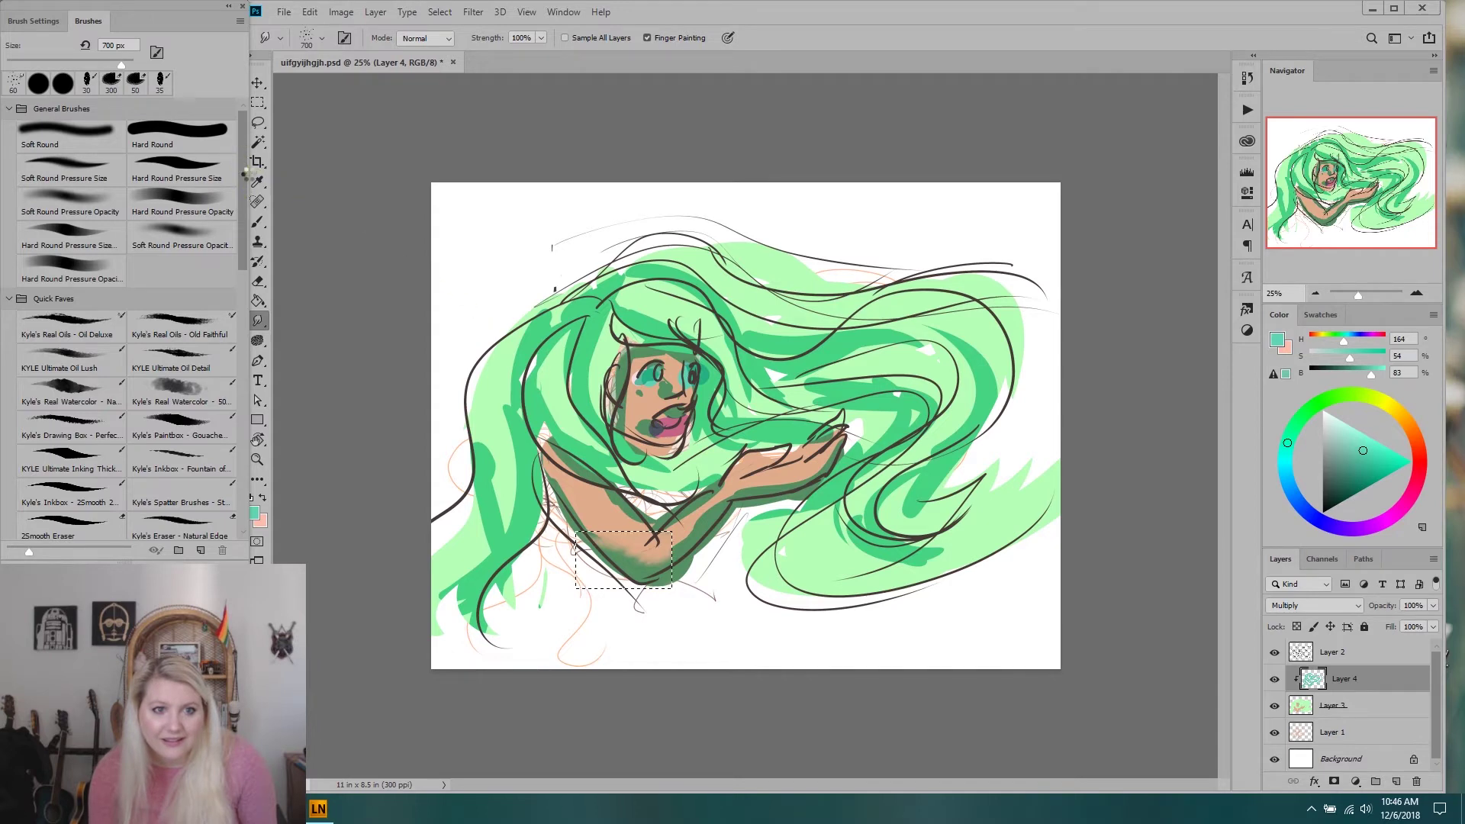
drag(632, 563, 632, 535)
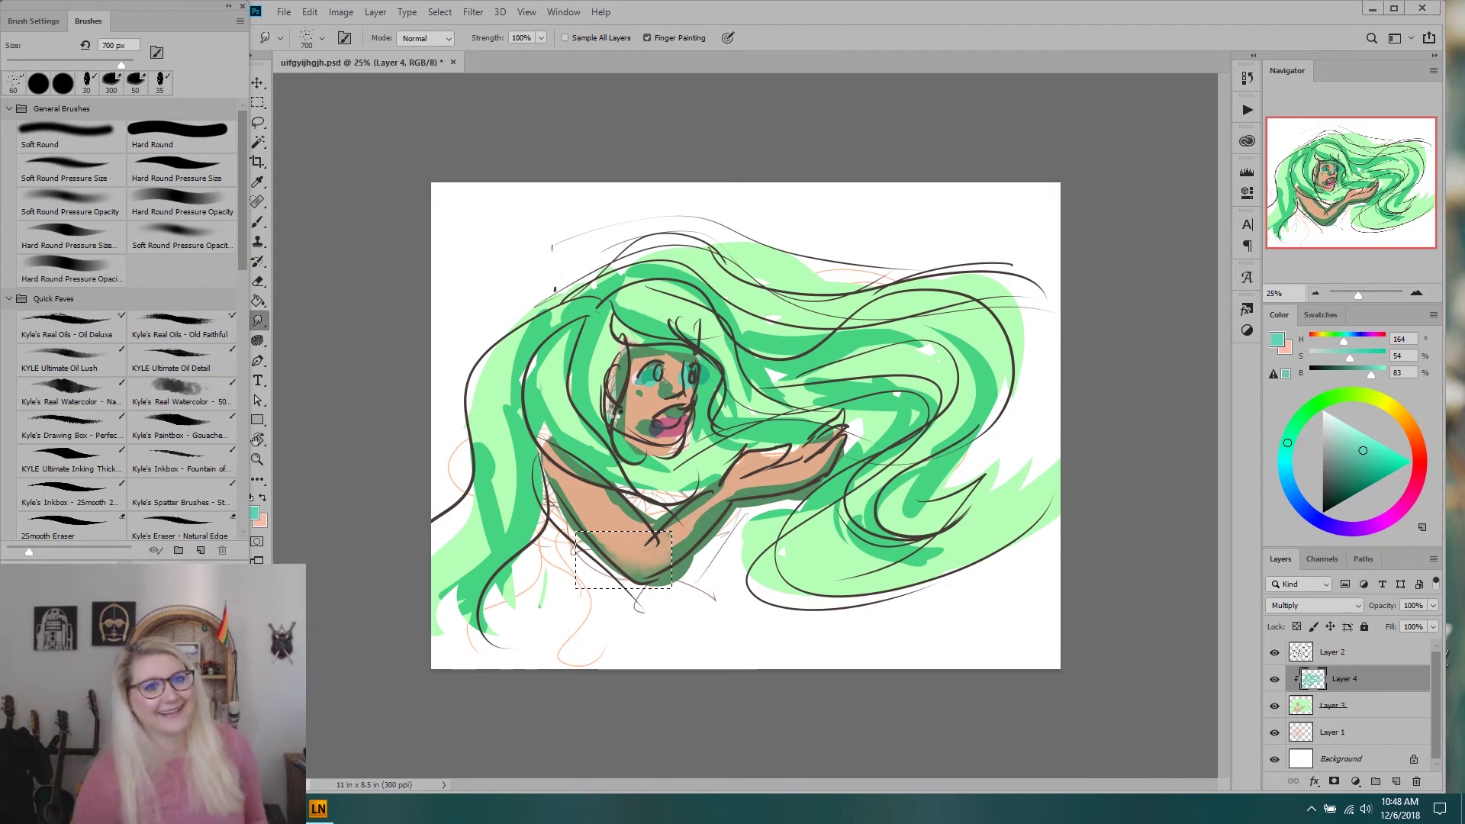
Try the Clone Stamp on the canvas without a source point, and clear the selection around the elbow.
key(s)
click(461, 273)
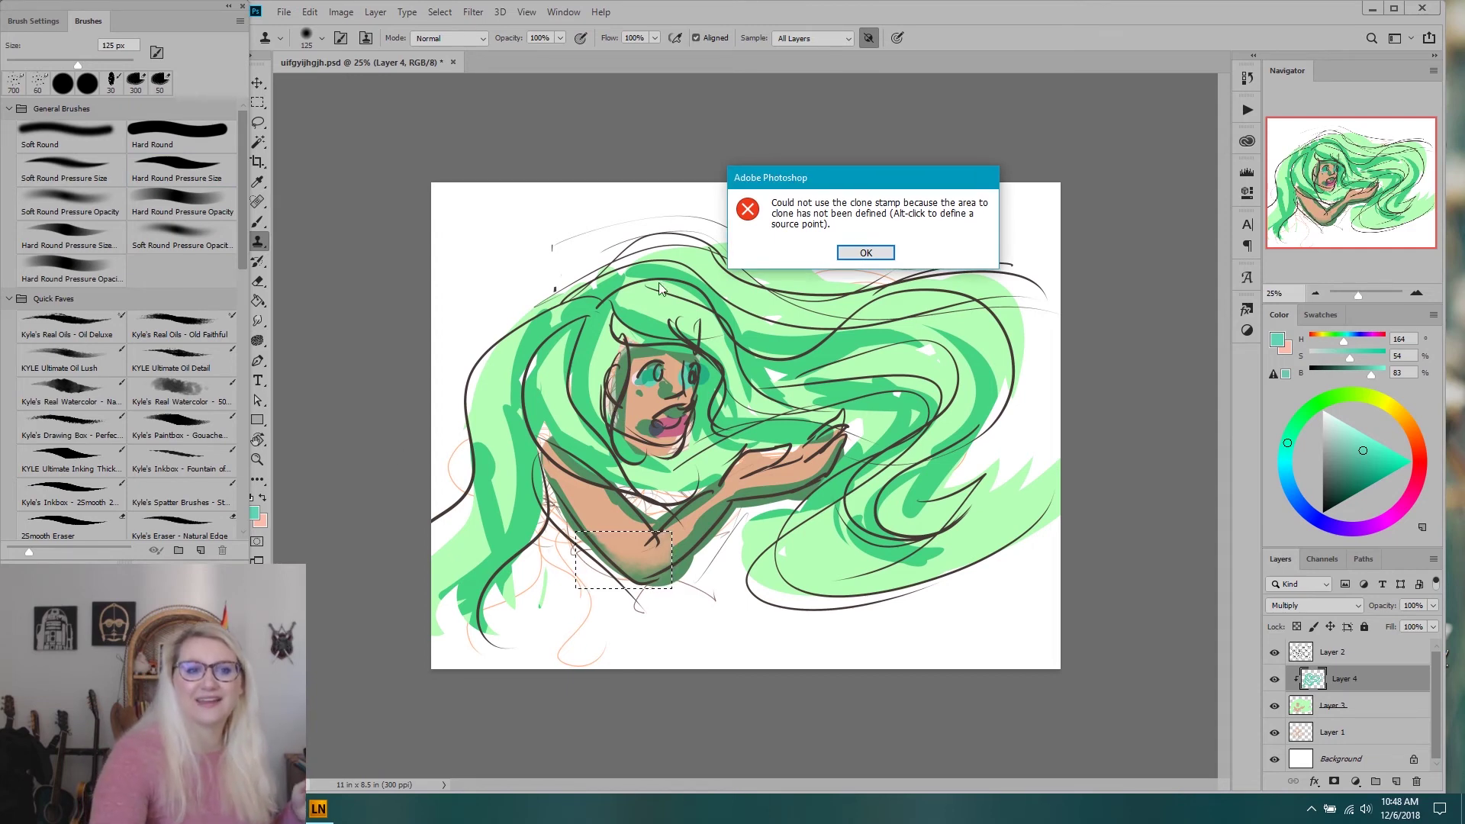
click(866, 252)
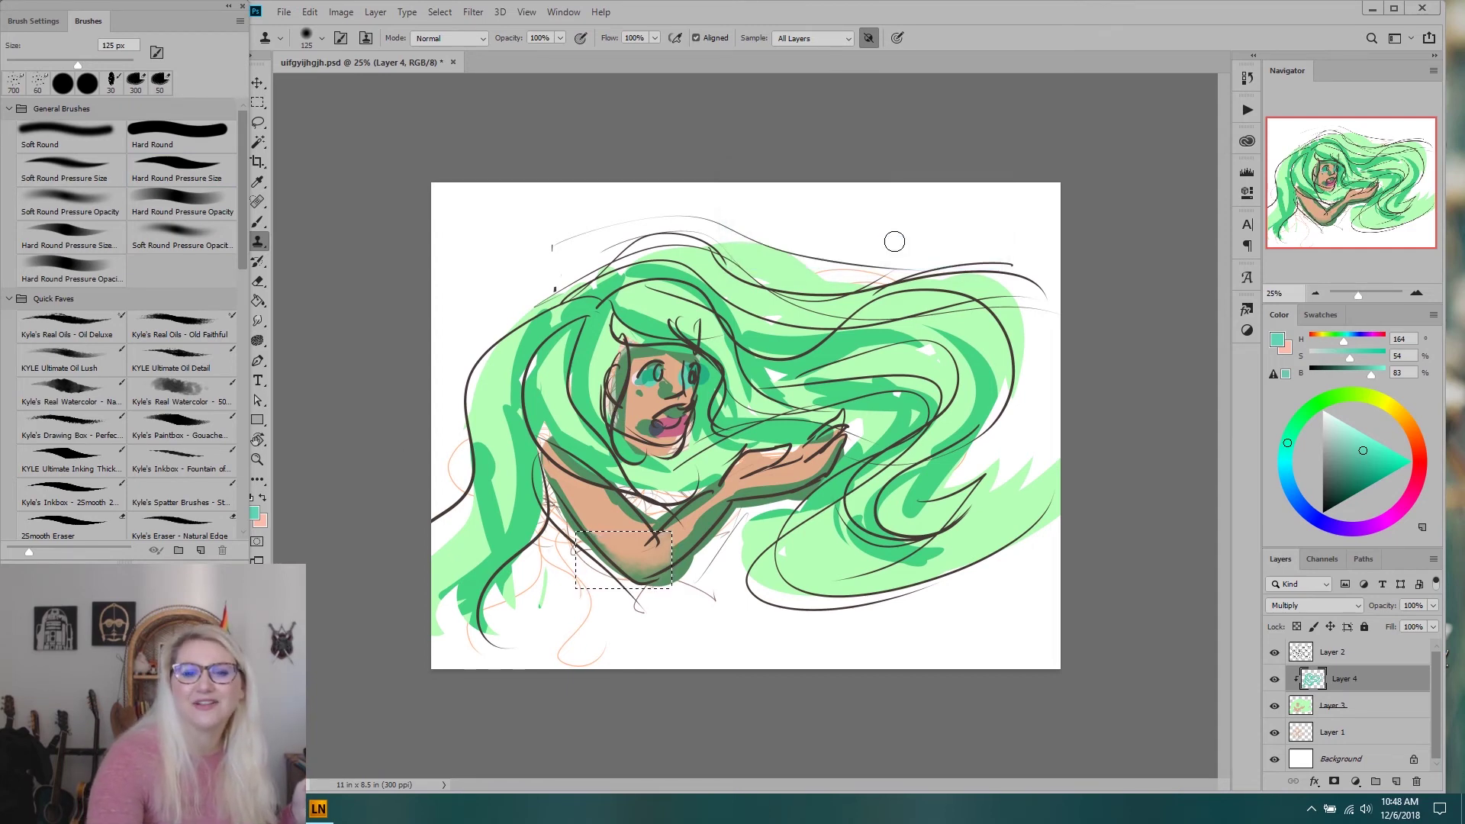
key(ctrl+d)
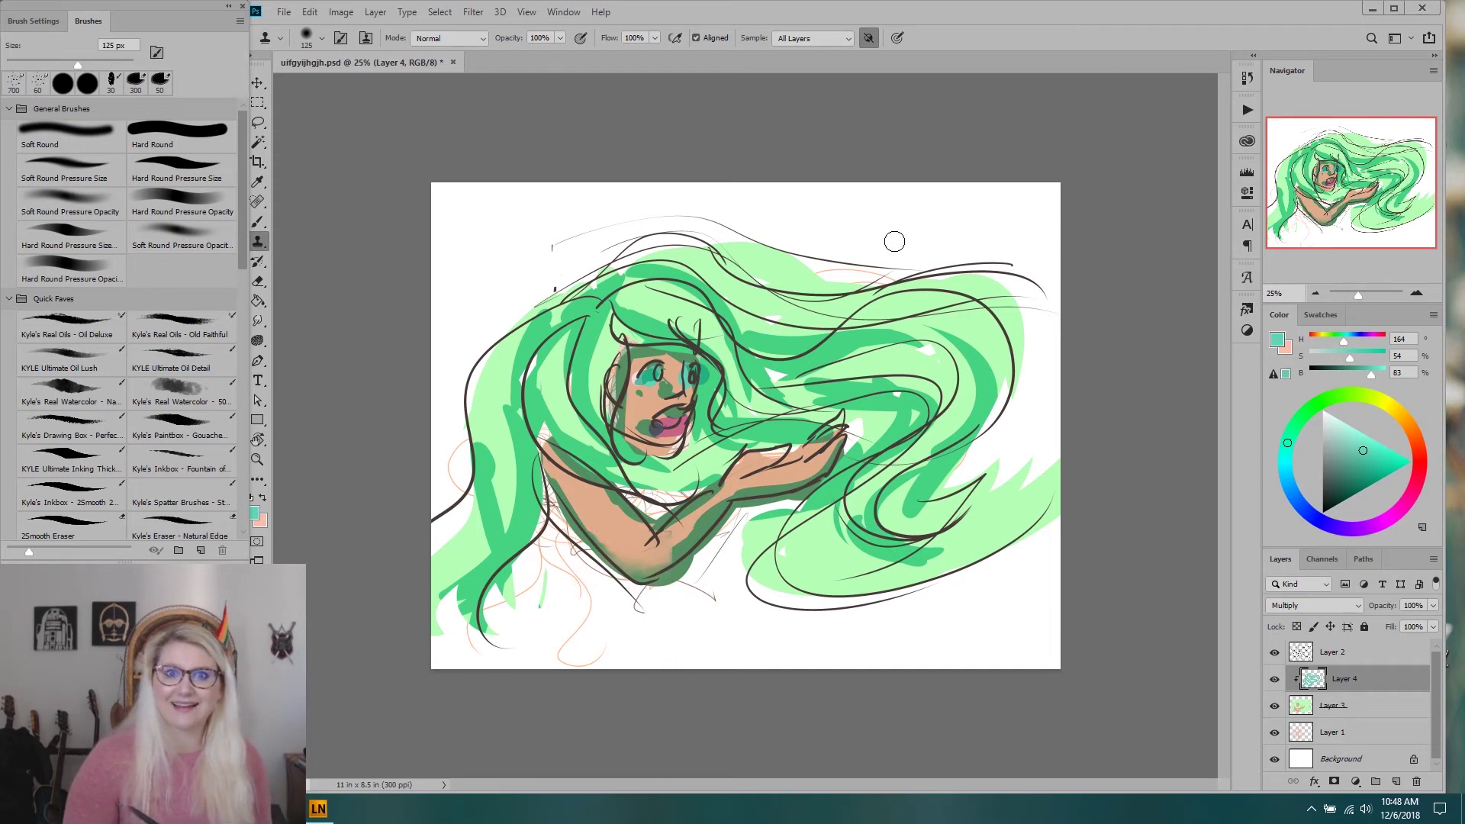